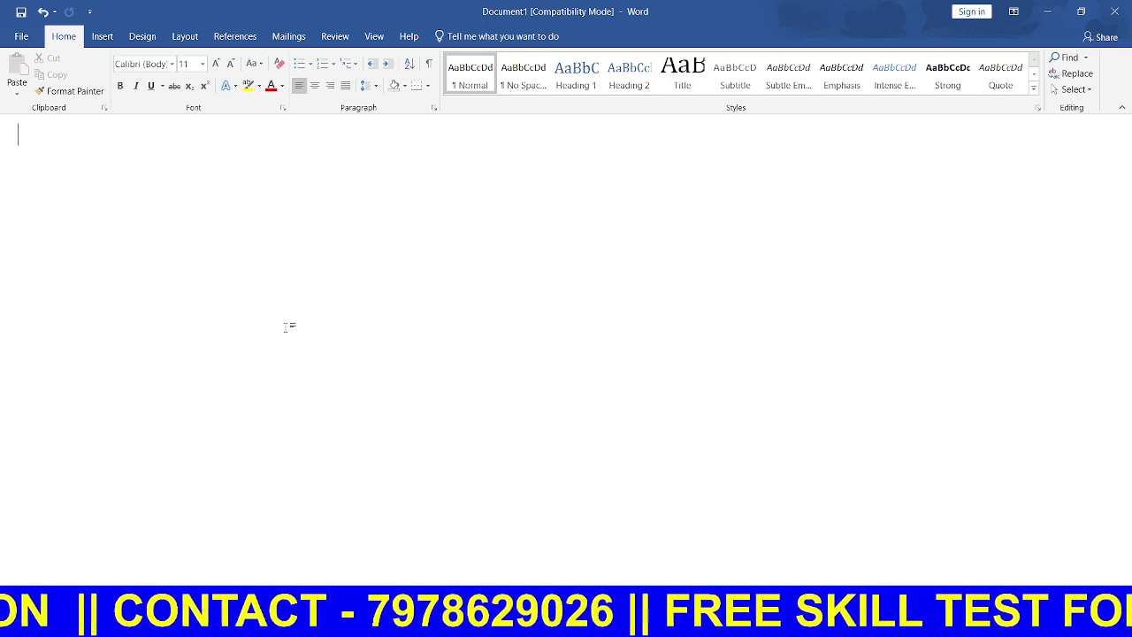
# Step: Generate five paragraphs of Word's built-in sample text with =RAND()
pyautogui.write('=')
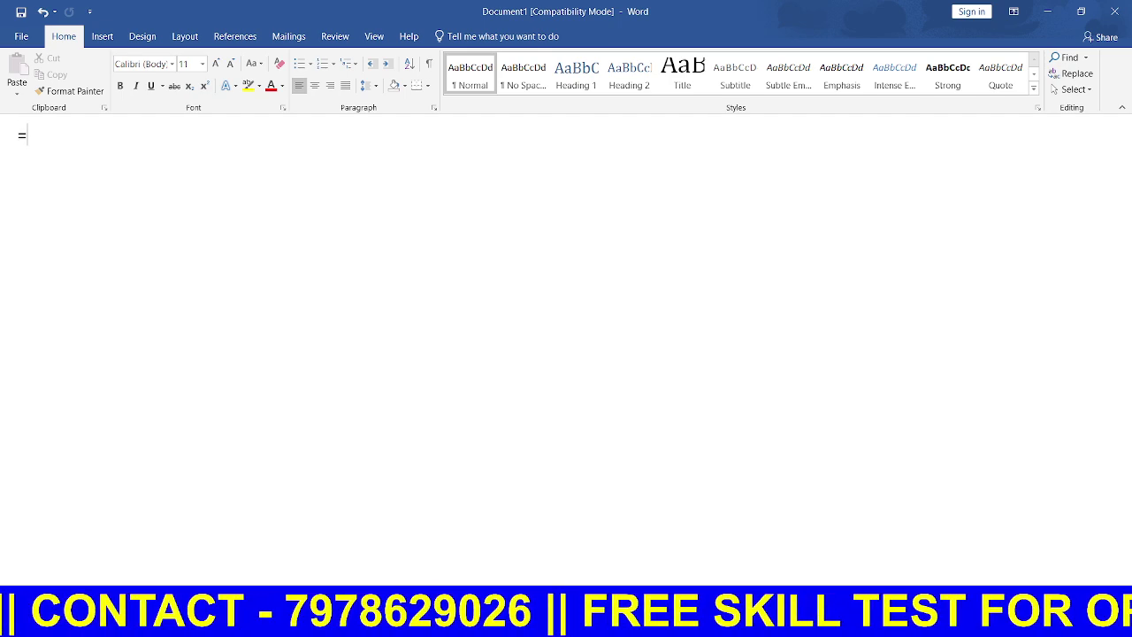
pyautogui.write('RAND')
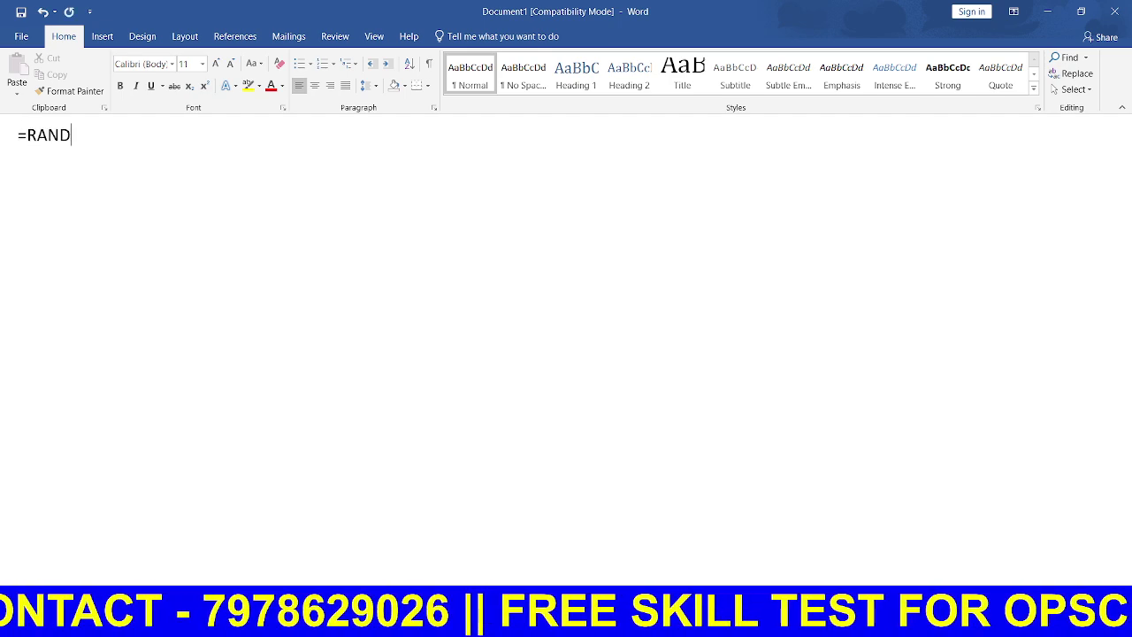
pyautogui.write('()')
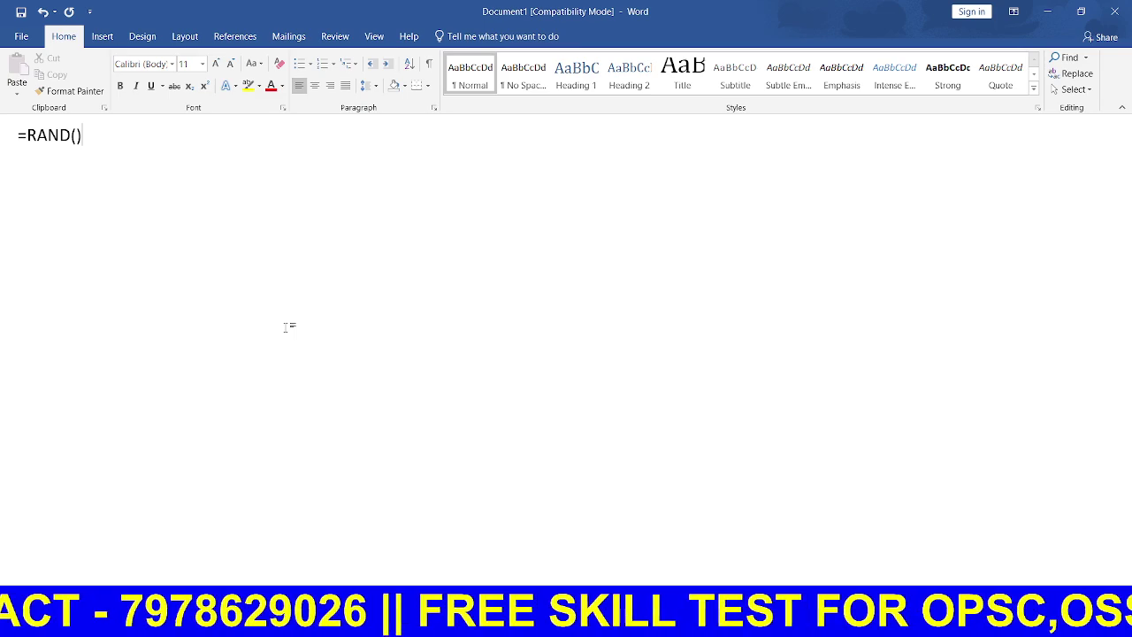
pyautogui.press('Return')
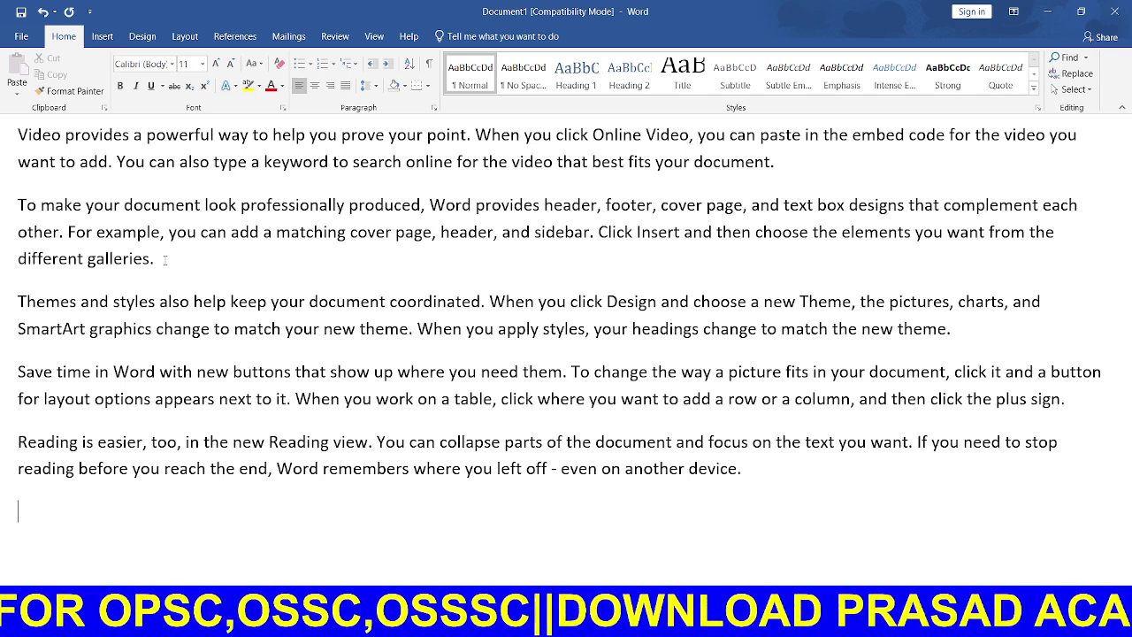
# Step: Select the 'To make your document look professionally produced' paragraph and show the font list
pyautogui.moveTo(163, 259); pyautogui.dragTo(9, 200)
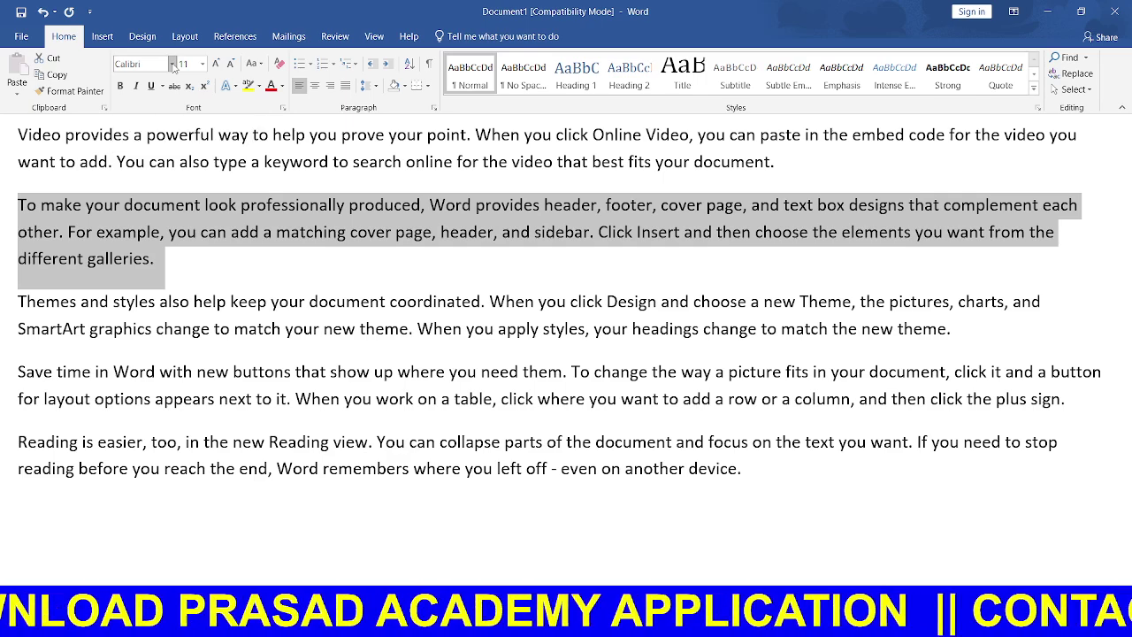
pyautogui.click(173, 64)
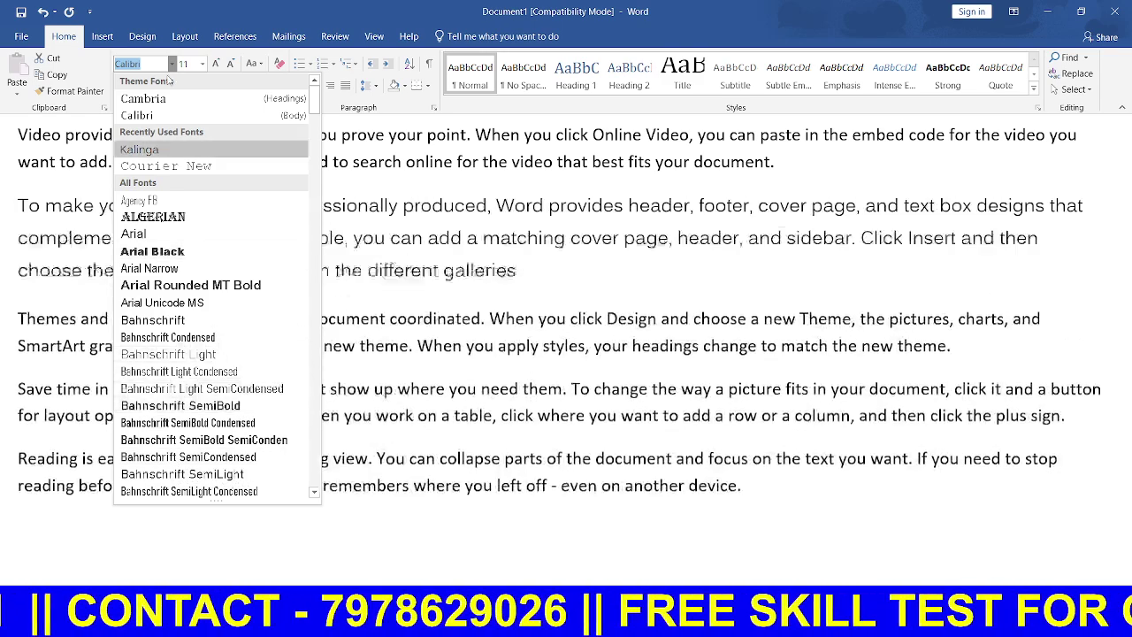
# Step: Dismiss the font list unchanged and bring up the Font dialog for the second paragraph
pyautogui.click(423, 508)
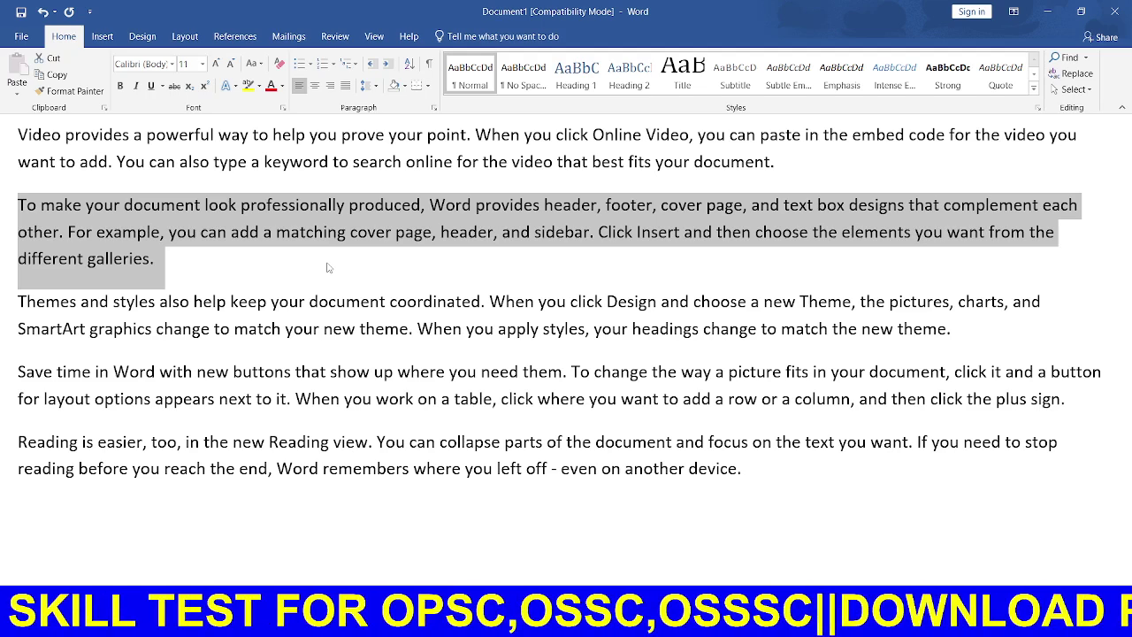
pyautogui.hotkey('ctrl', 'd')
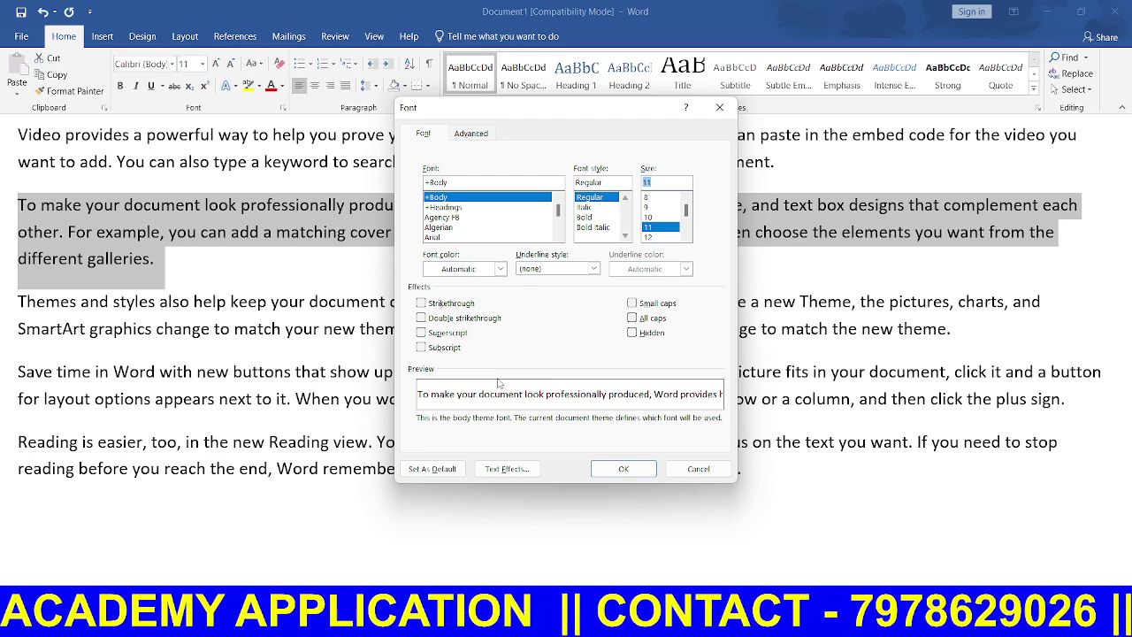
# Step: Cancel the Font dialog and select from 'want to add' through the second paragraph's end
pyautogui.click(421, 319)
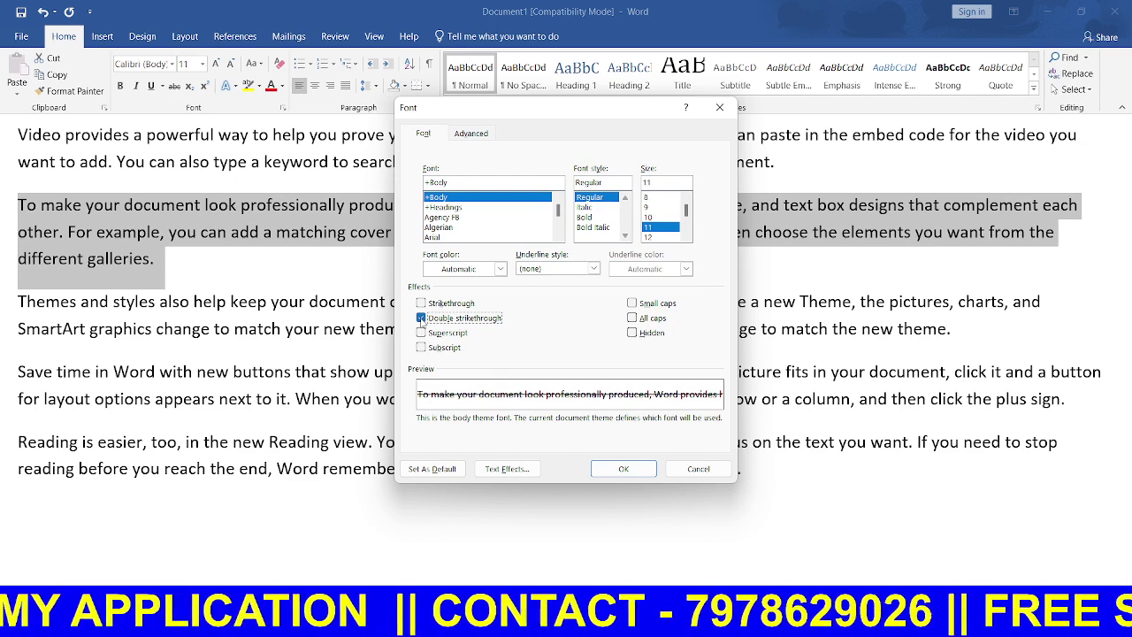
pyautogui.click(697, 469)
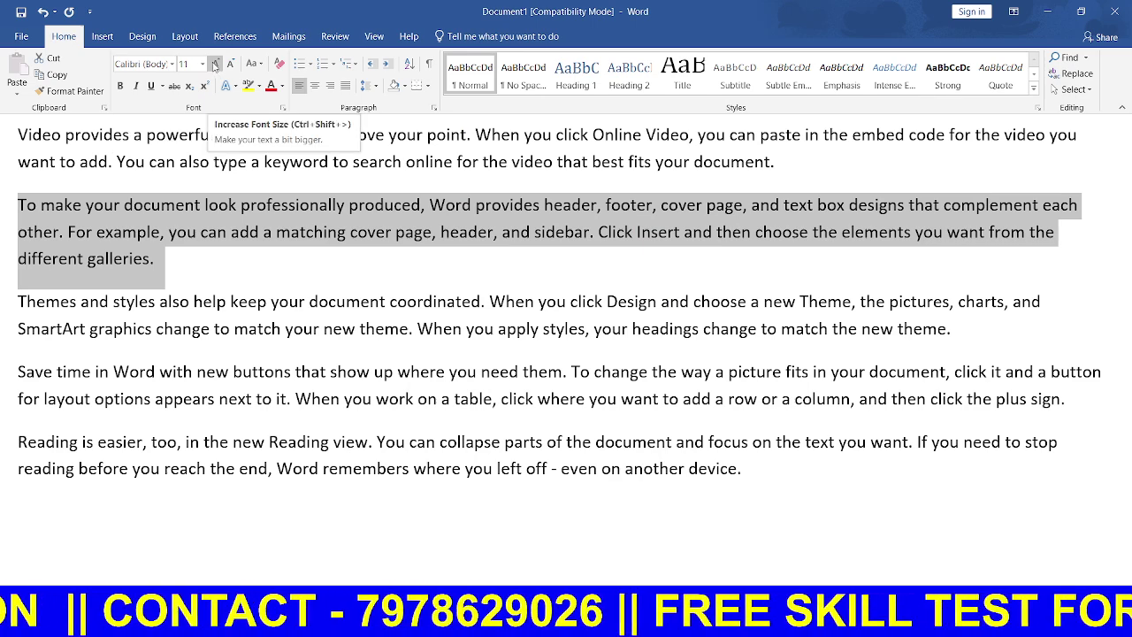
pyautogui.click(9, 177)
pyautogui.doubleClick(2, 195)
pyautogui.moveTo(2, 195); pyautogui.dragTo(1, 162)
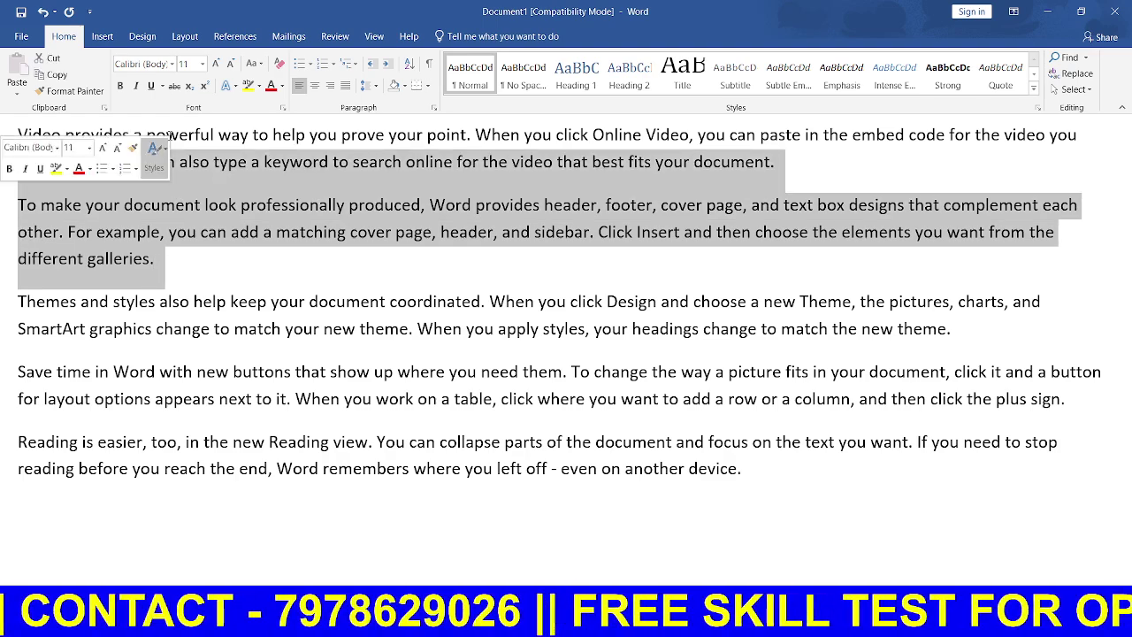
# Step: Grow the selected text's font to 18 pt, then shrink it to 14 pt
pyautogui.click(214, 64)
pyautogui.click(213, 65)
pyautogui.click(214, 65)
pyautogui.click(214, 65)
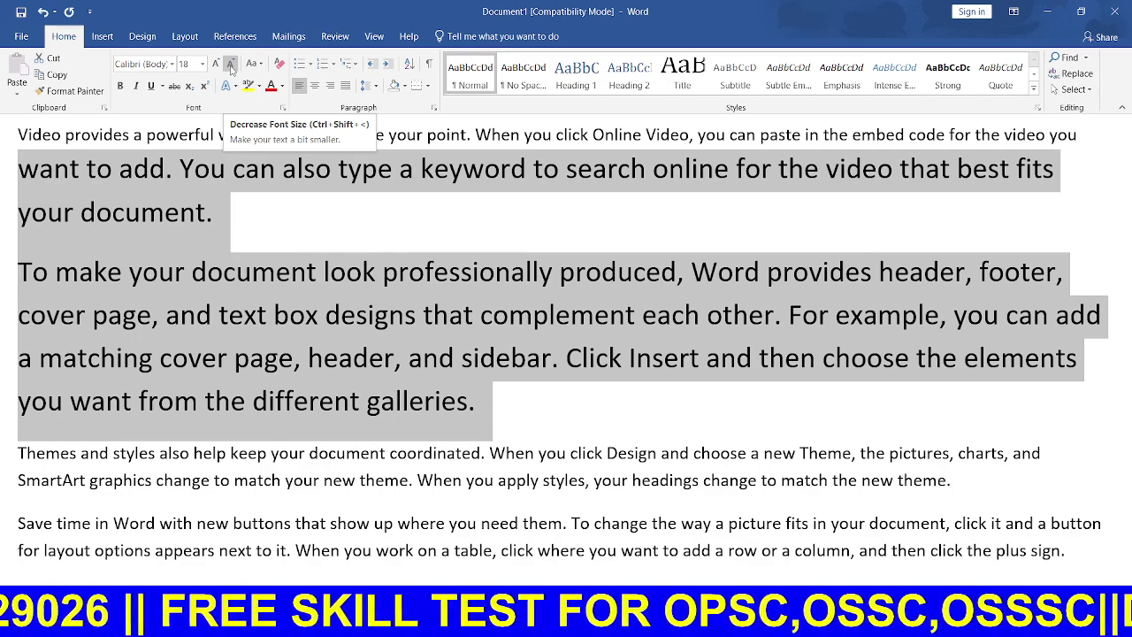
pyautogui.click(230, 68)
pyautogui.click(231, 68)
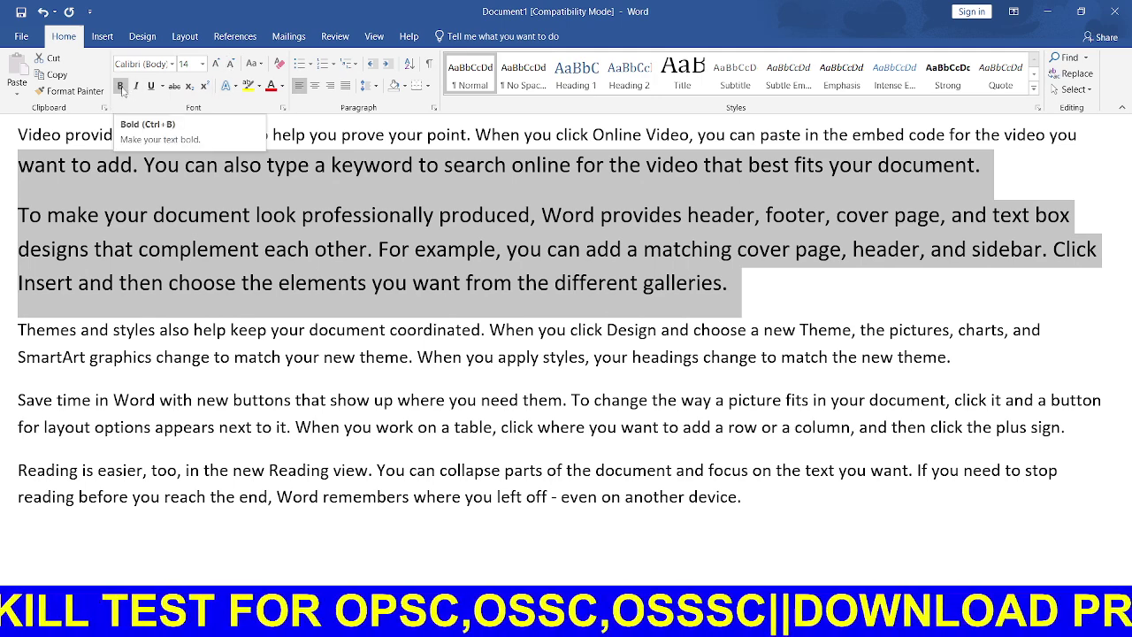
# Step: Apply bold, italic, underline and strikethrough to the 14 pt passage
pyautogui.click(121, 86)
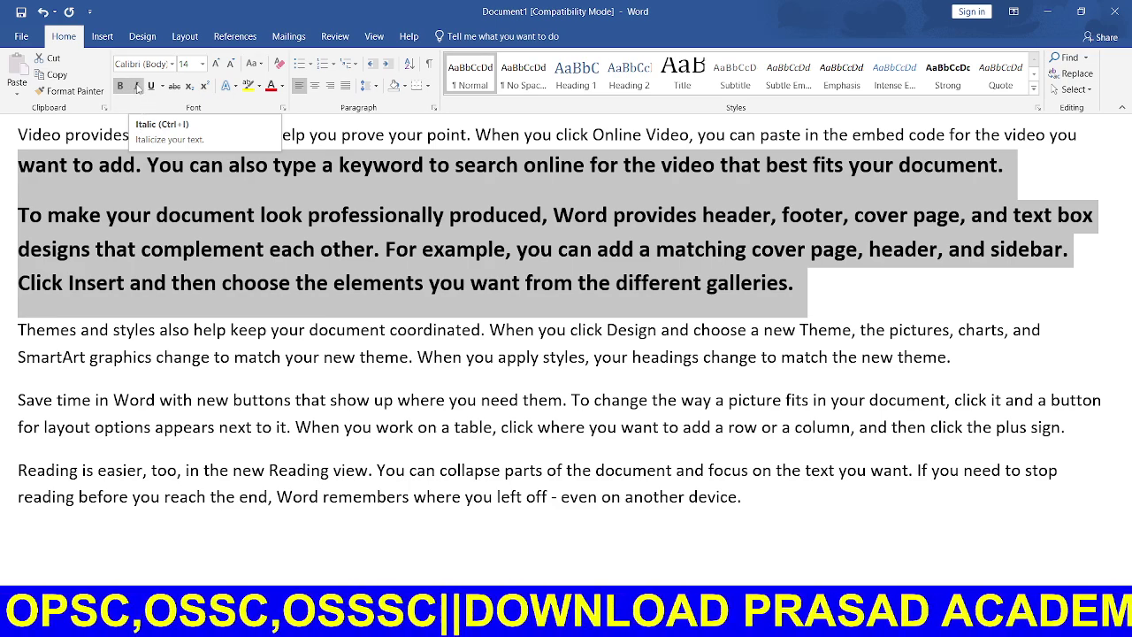
pyautogui.click(138, 86)
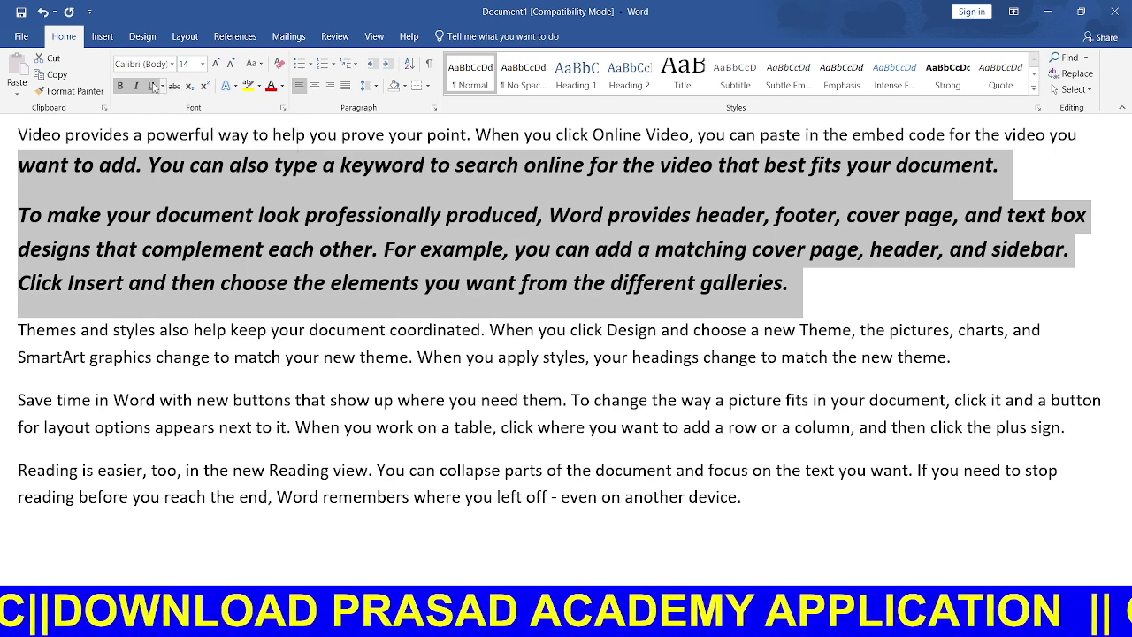
pyautogui.click(152, 85)
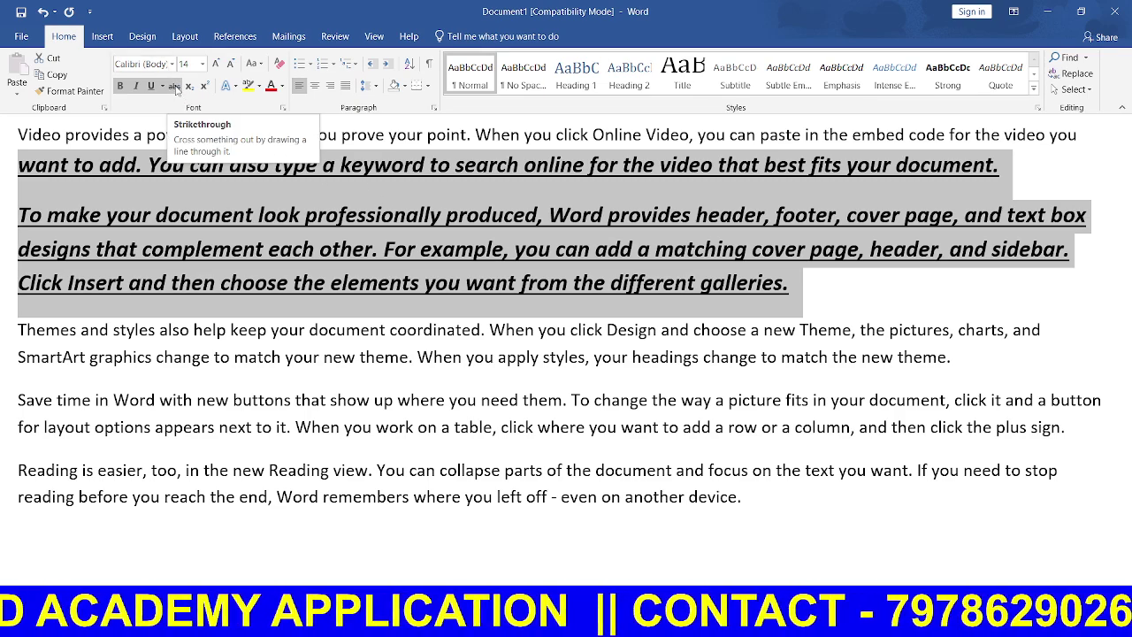
pyautogui.click(175, 86)
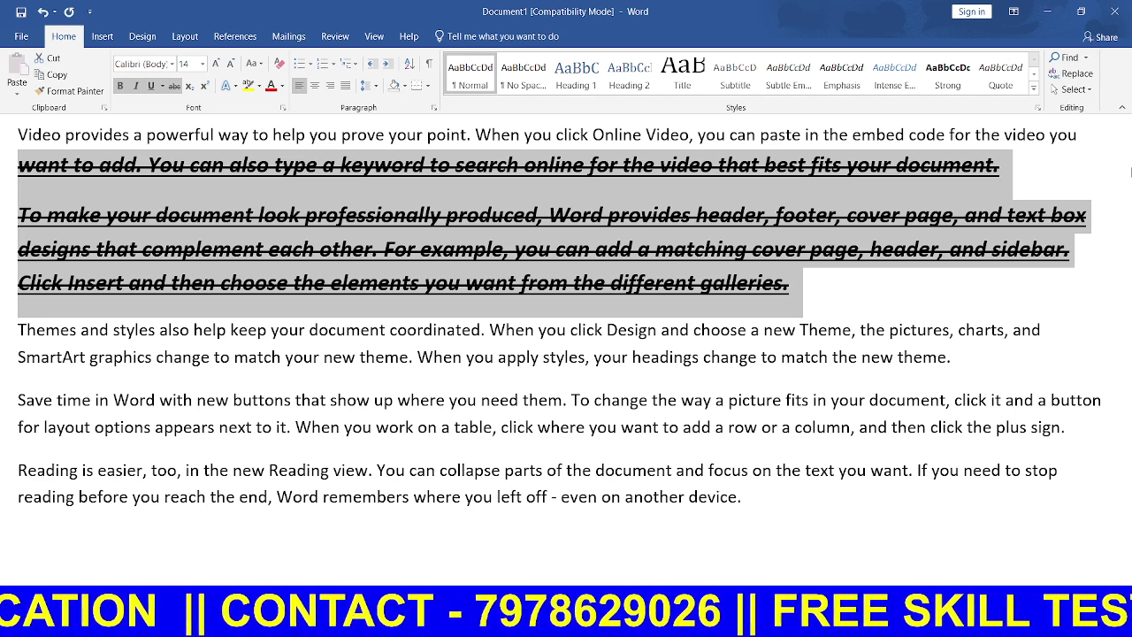
# Step: Try double strikethrough in the Font dialog, cancel it, and place the cursor after 'device.'
pyautogui.hotkey('ctrl', 'd')
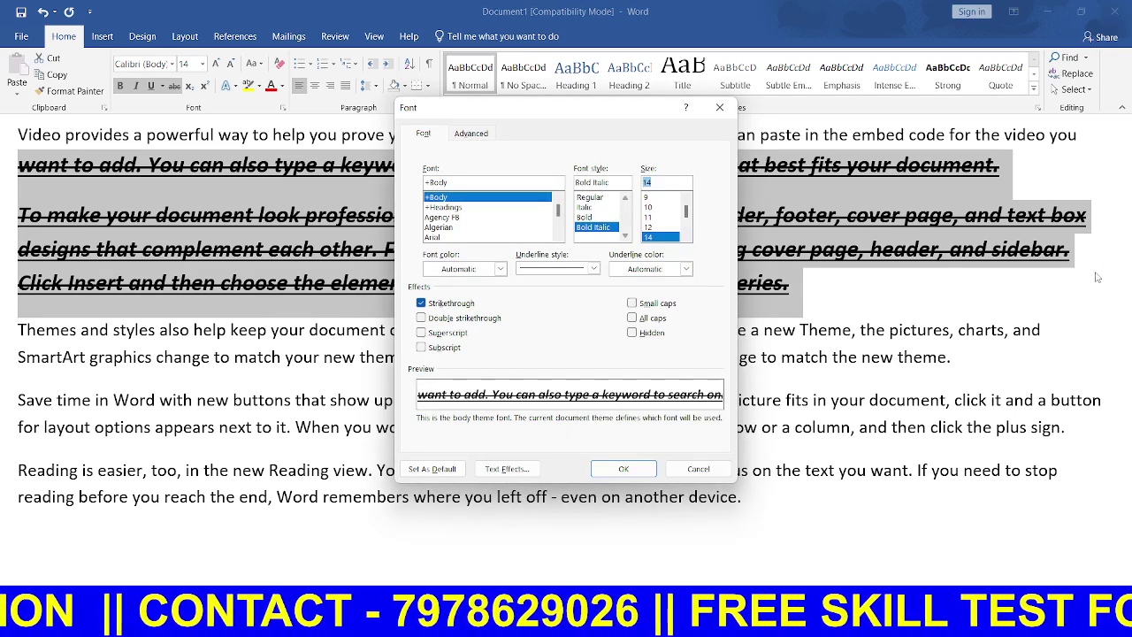
pyautogui.click(421, 318)
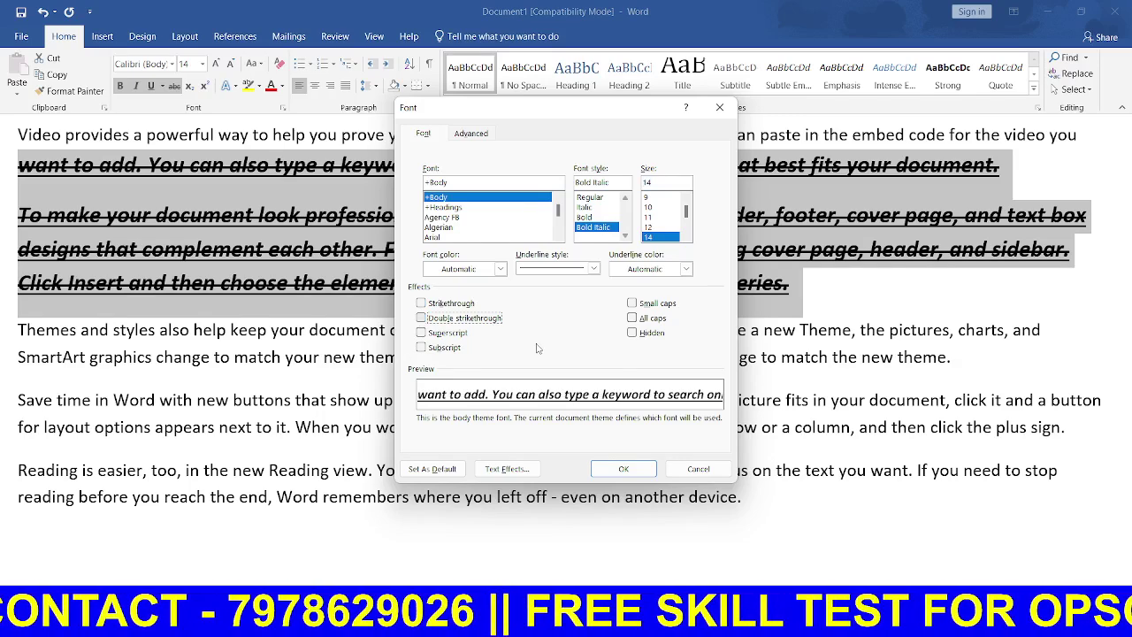
pyautogui.click(685, 470)
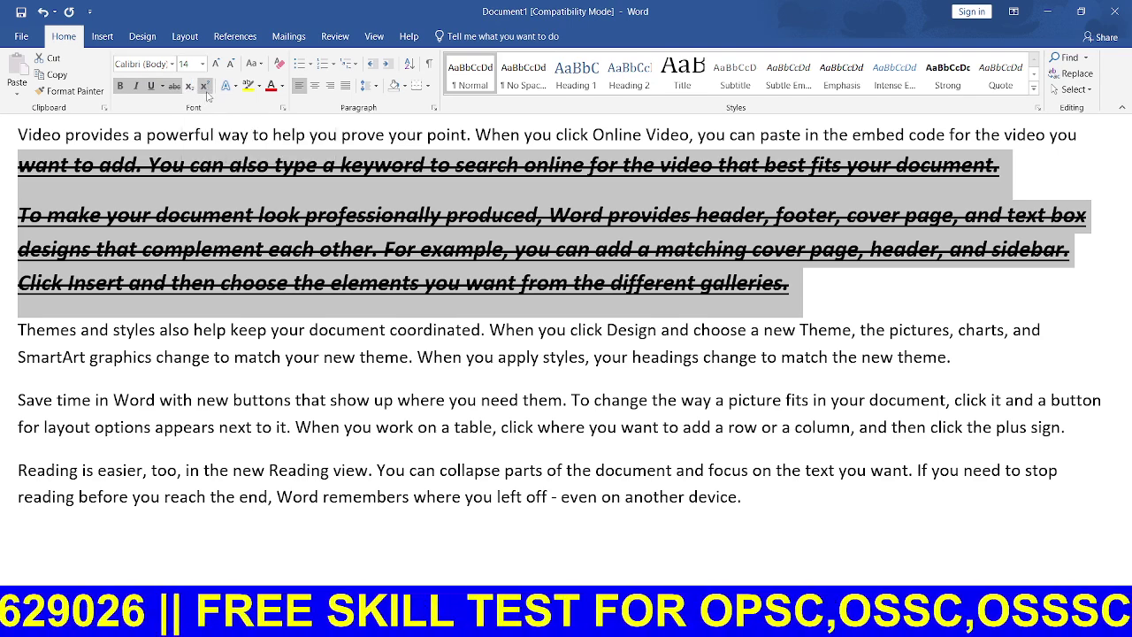
pyautogui.click(181, 496)
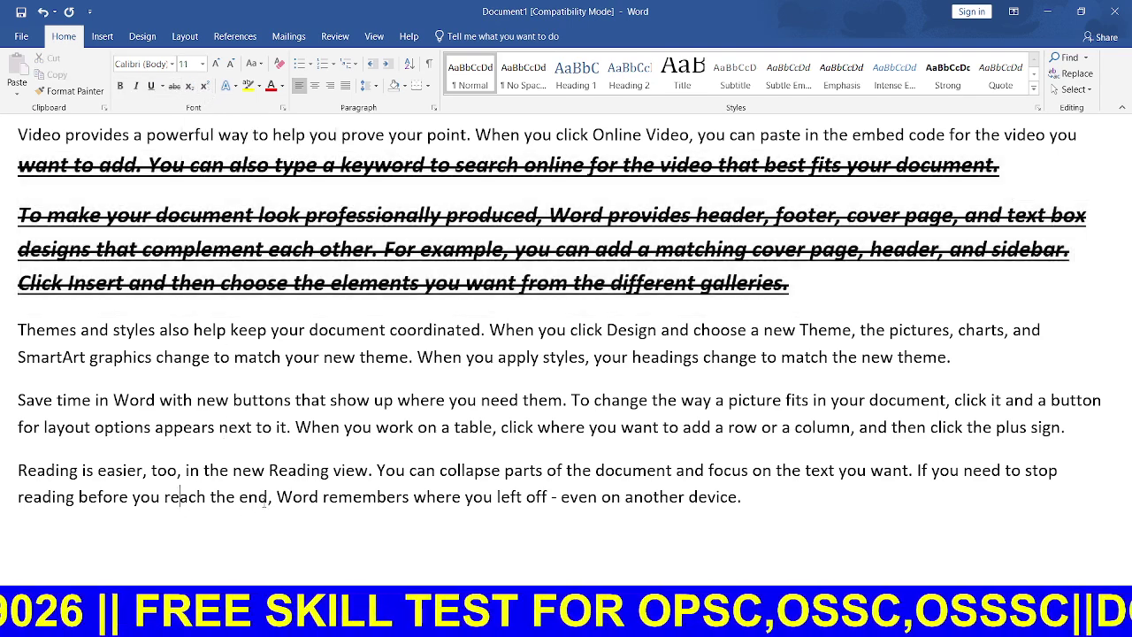
pyautogui.click(763, 502)
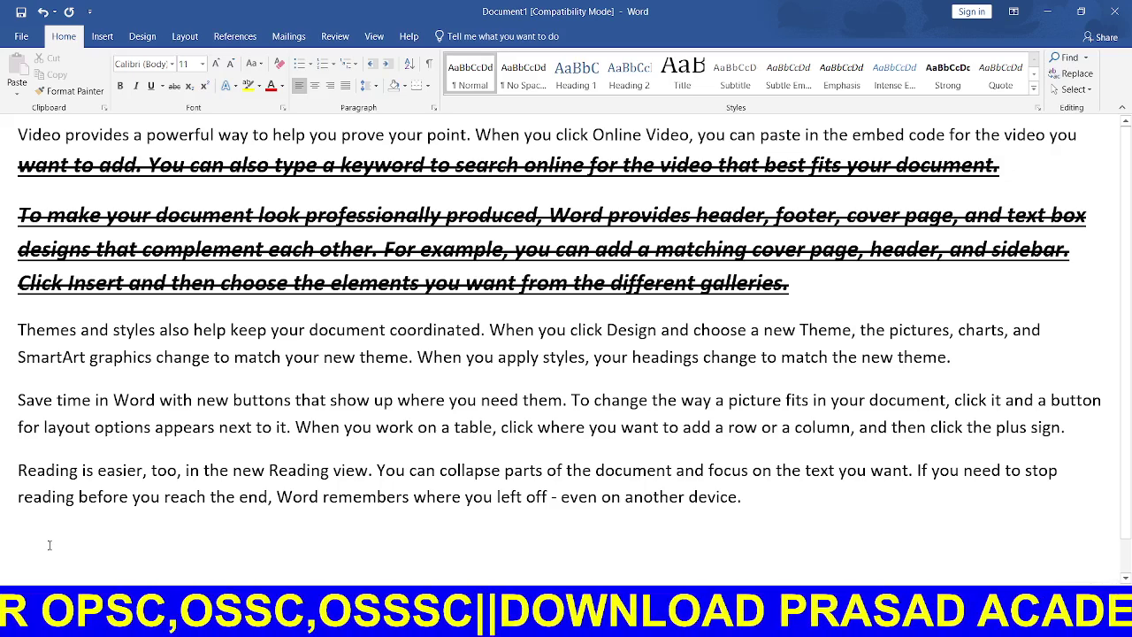
# Step: Add the lines O₂ with subscript 2 and X² with superscript 2 below the last paragraph
pyautogui.write('O')
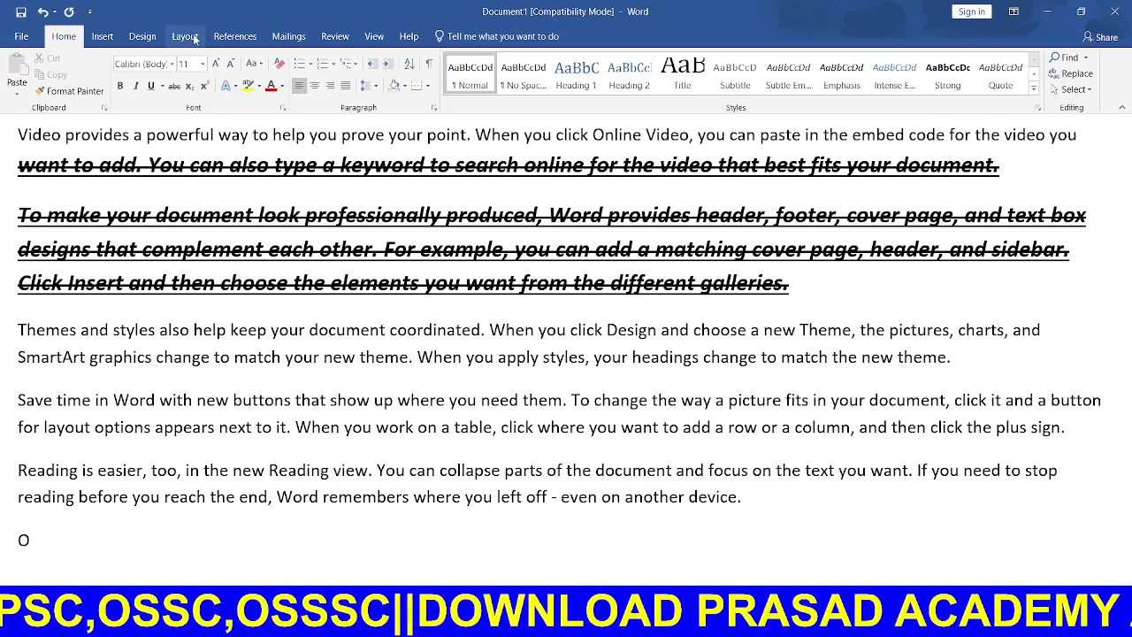
pyautogui.click(189, 86)
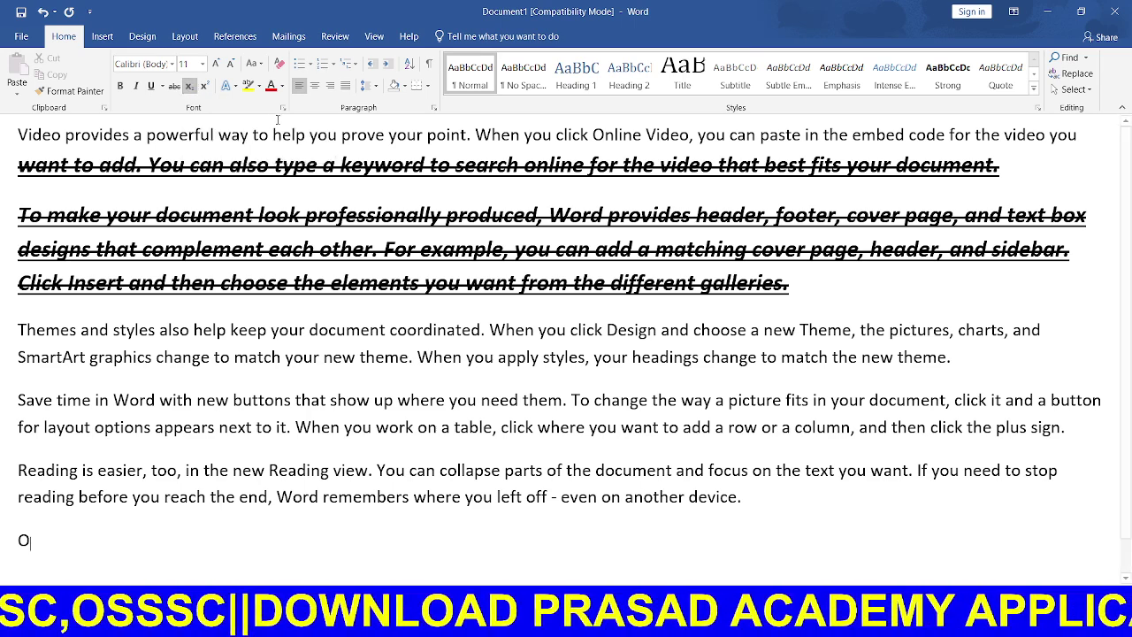
pyautogui.write('2')
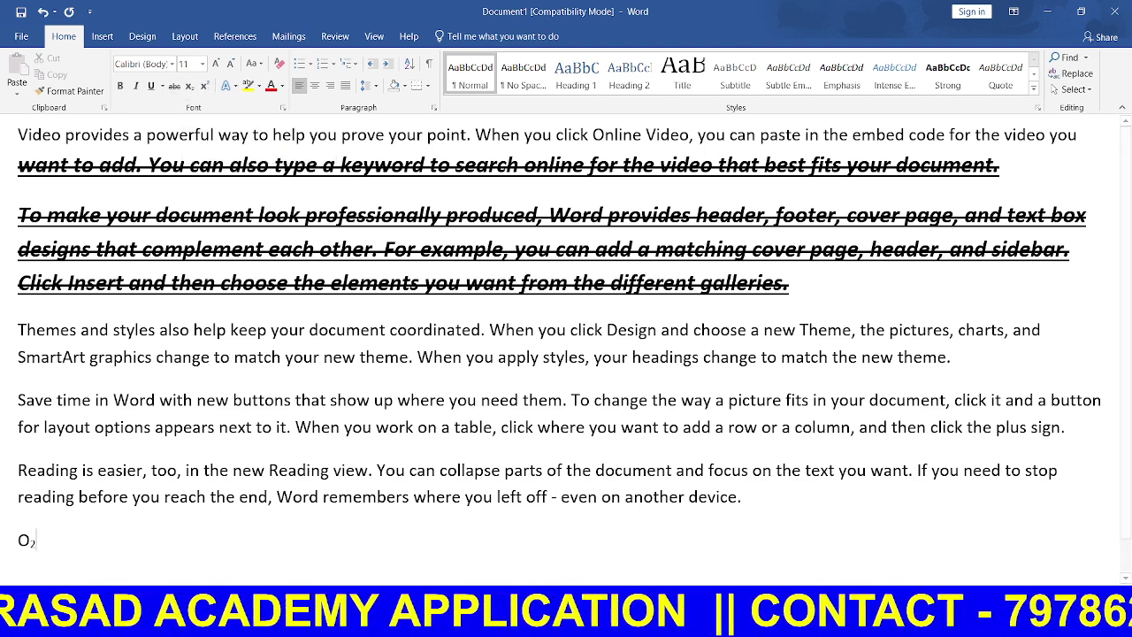
pyautogui.scroll(-2, 199, 205)
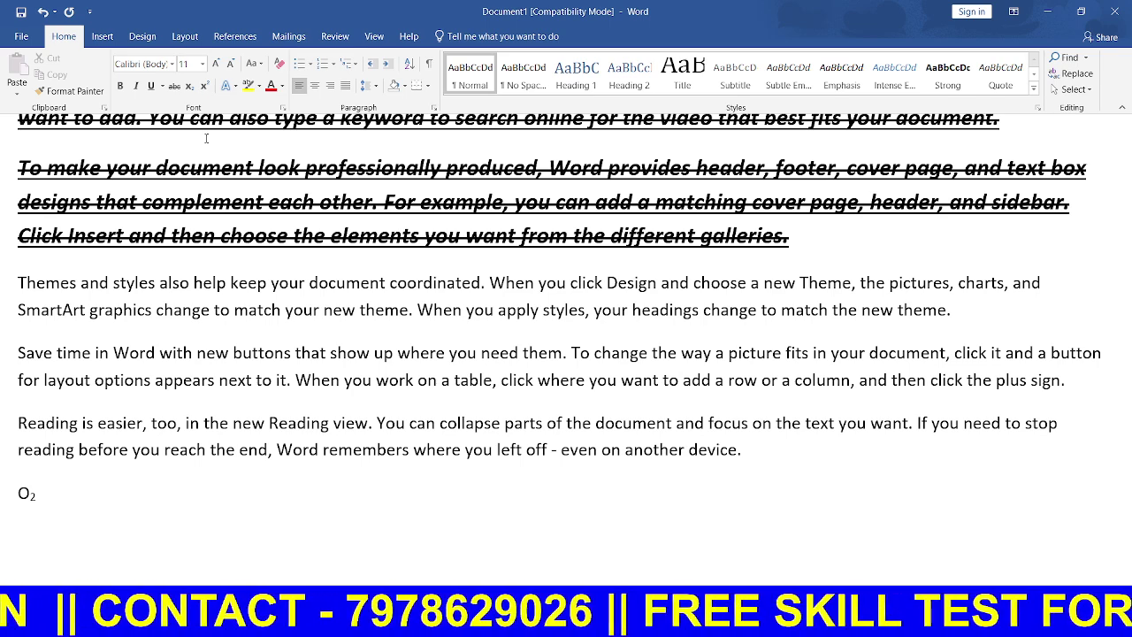
pyautogui.write('X')
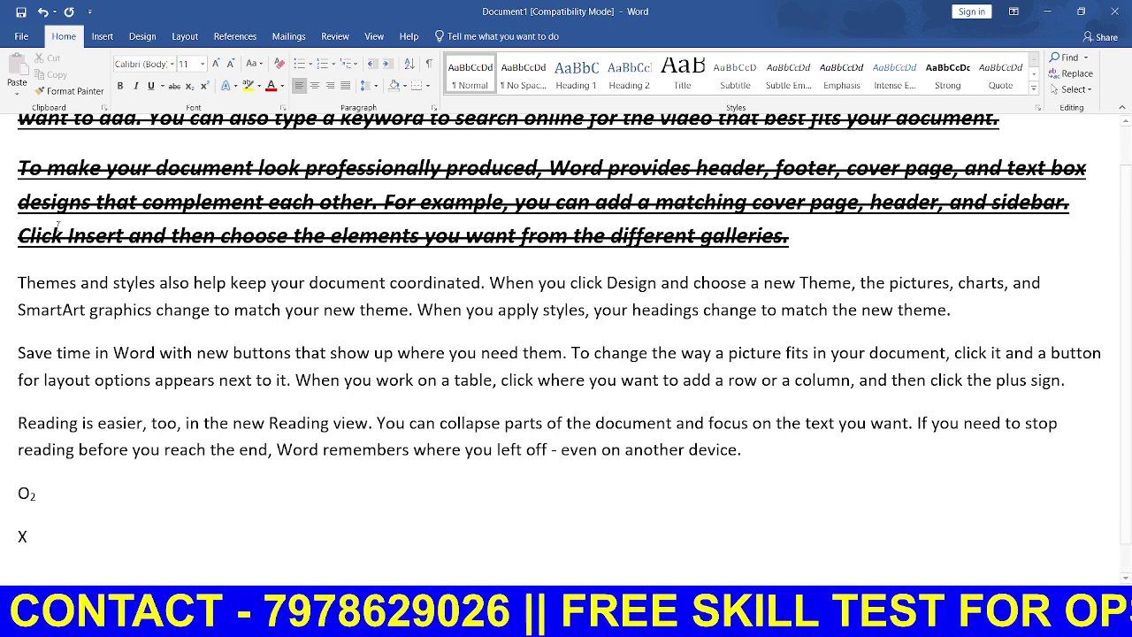
pyautogui.click(204, 85)
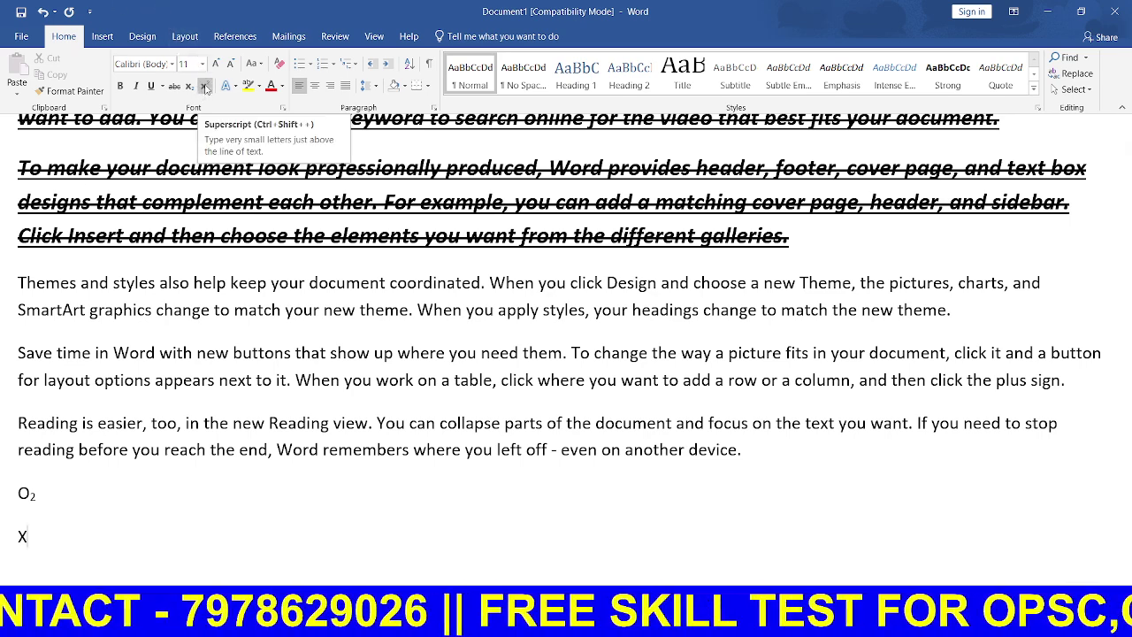
pyautogui.write('2')
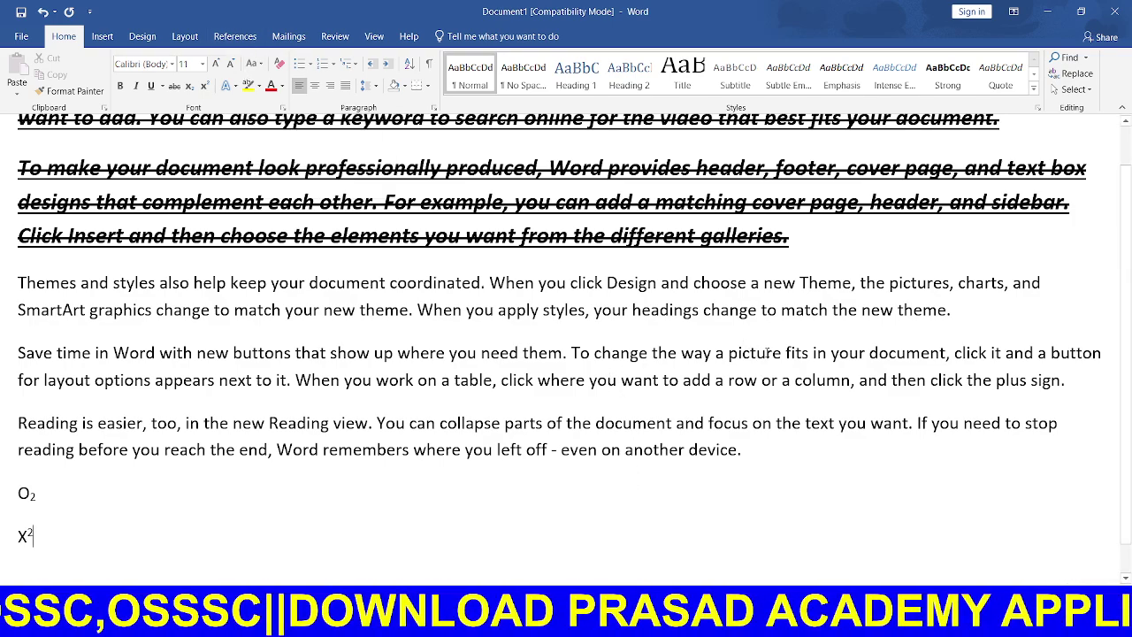
# Step: Select 'To change the way a picture' and try UPPERCASE, Capitalize Each Word, tOGGLE cASE, Sentence case
pyautogui.moveTo(783, 353); pyautogui.dragTo(571, 353)
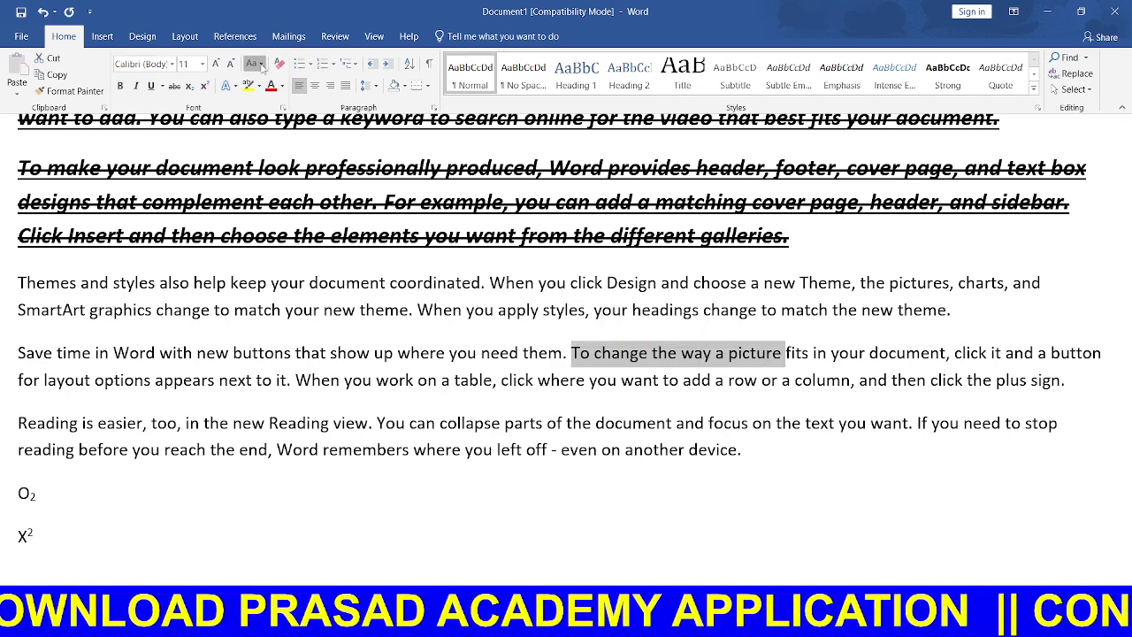
pyautogui.click(260, 66)
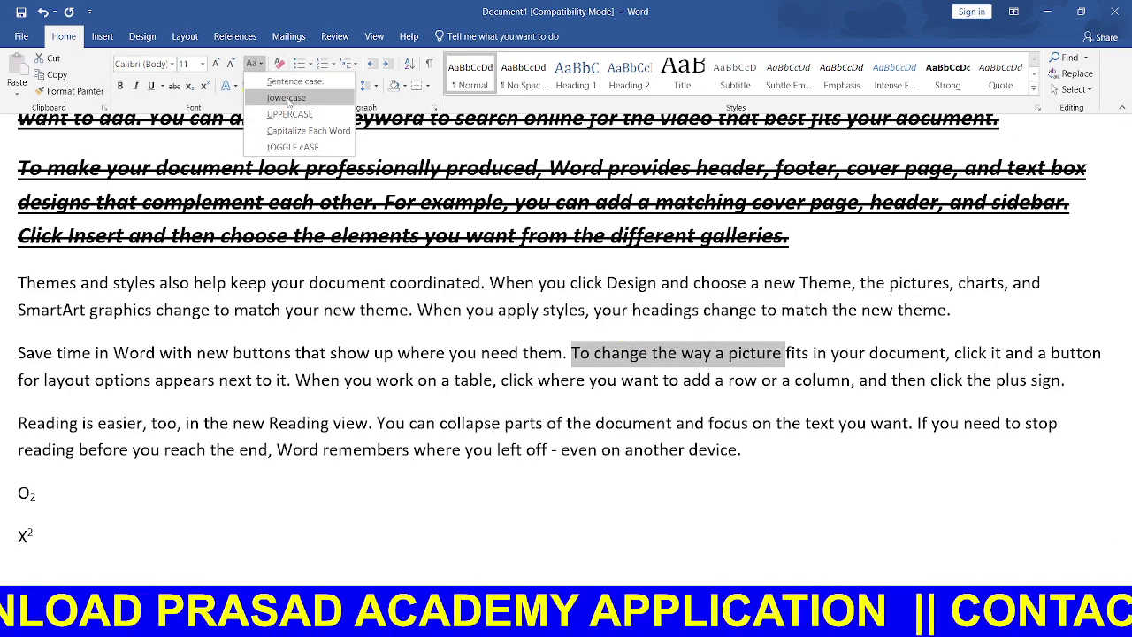
pyautogui.click(291, 115)
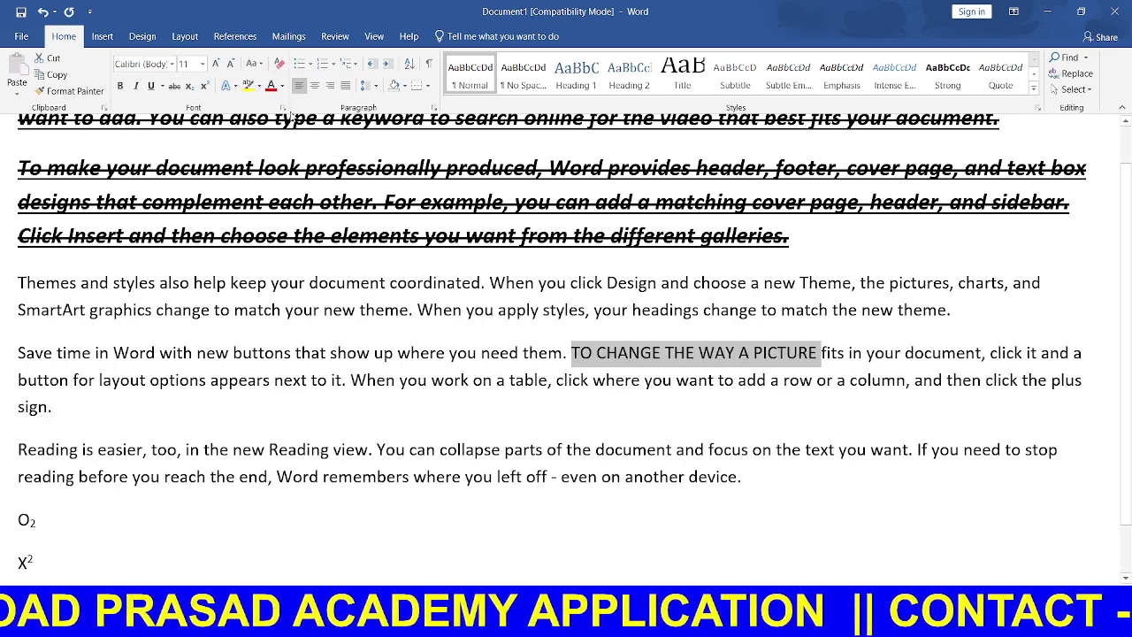
pyautogui.click(256, 65)
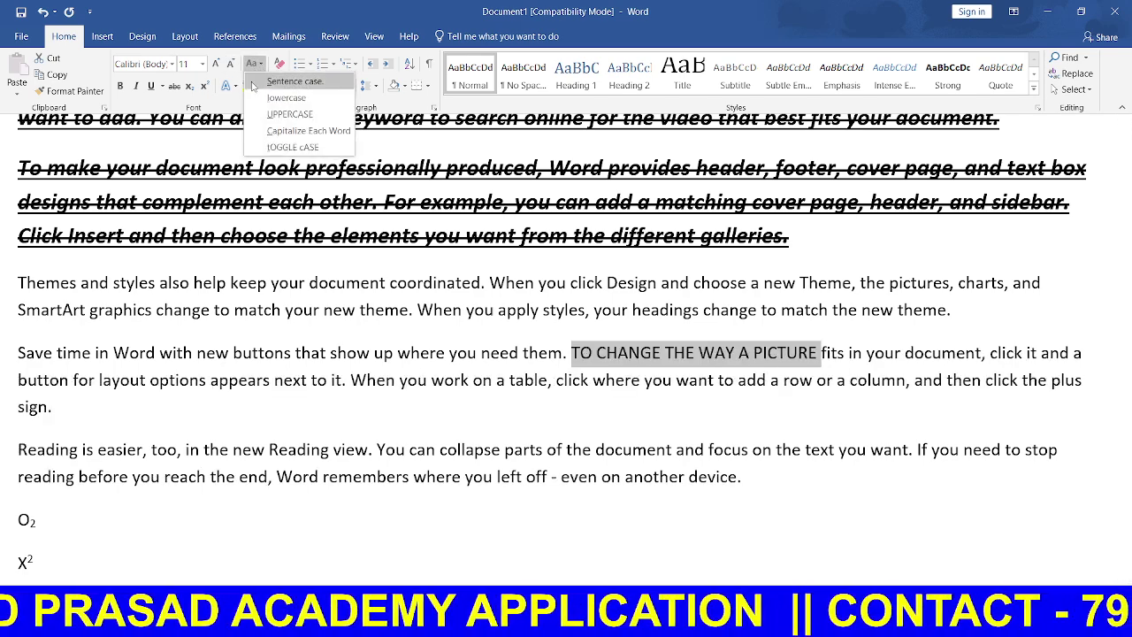
pyautogui.click(273, 132)
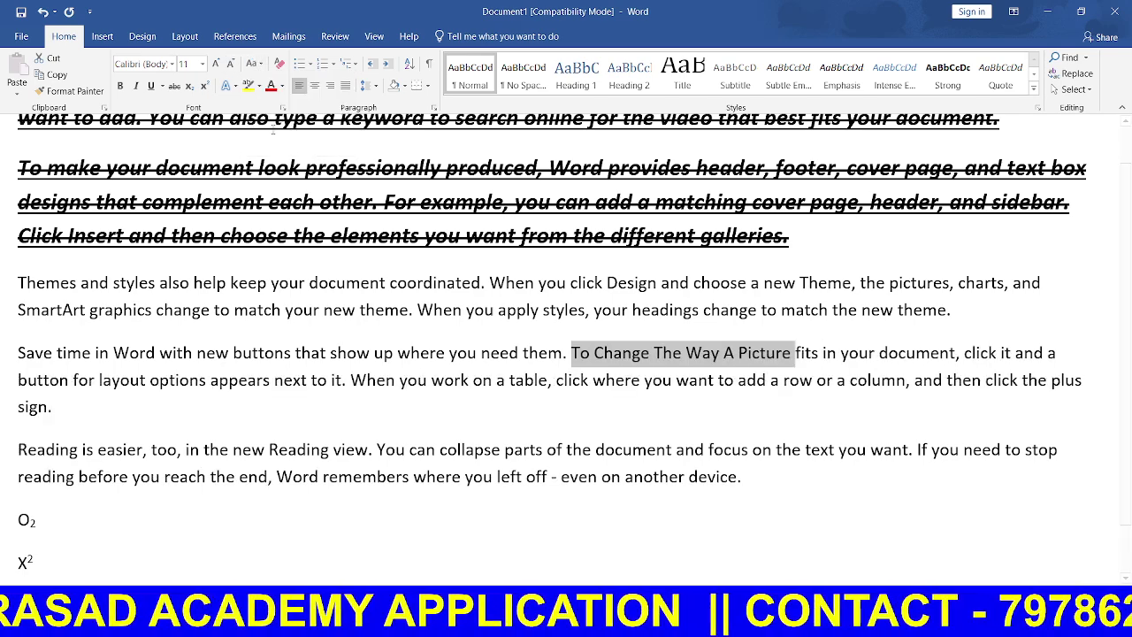
pyautogui.click(256, 64)
pyautogui.click(288, 145)
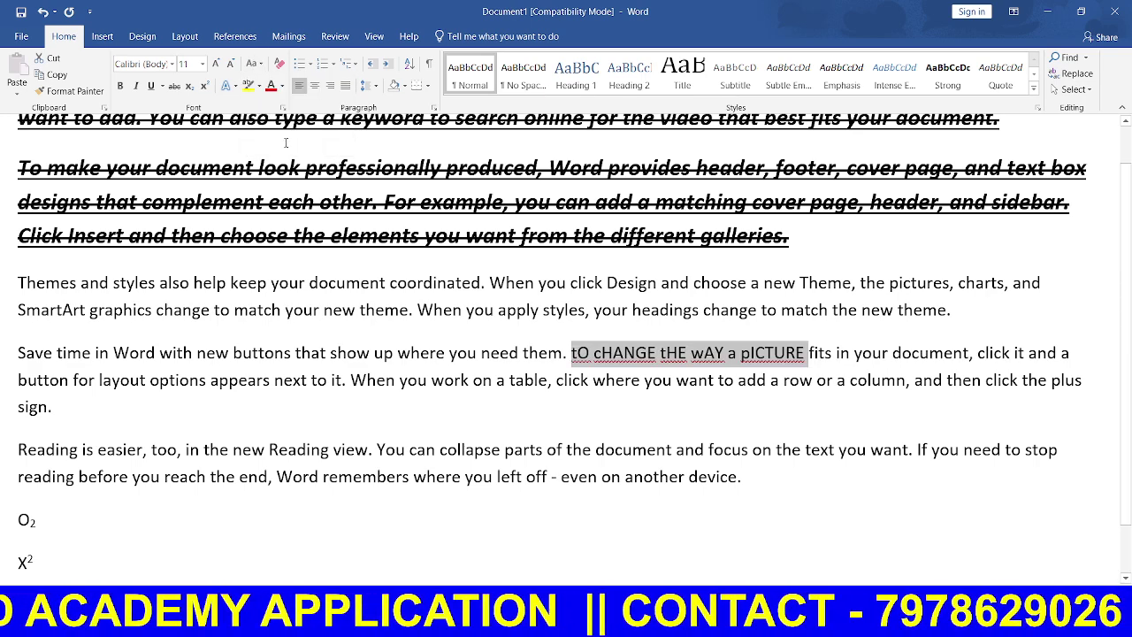
pyautogui.click(256, 65)
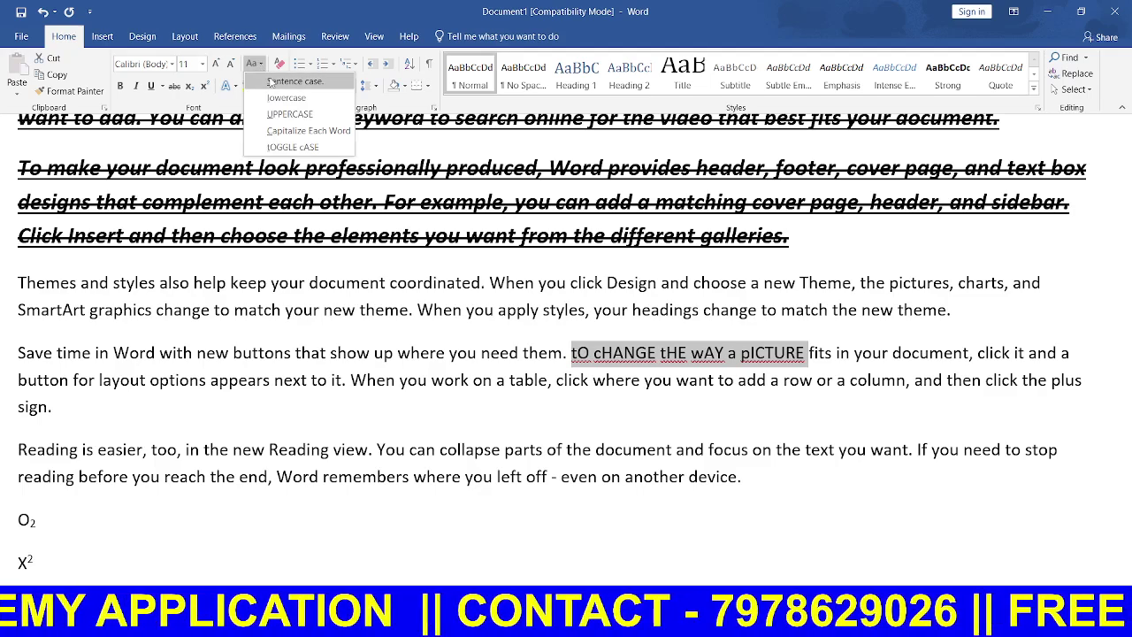
pyautogui.click(276, 83)
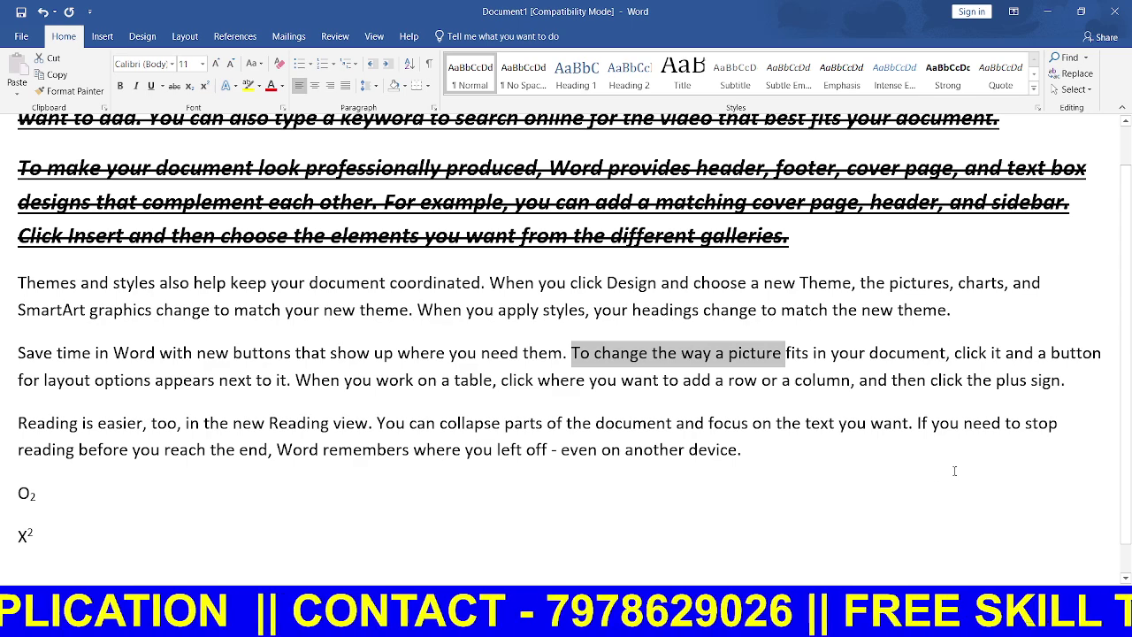
# Step: Cycle the phrase's capitalisation with Shift+F3 until it ends in all capitals
pyautogui.hotkey('shift', 'F3')
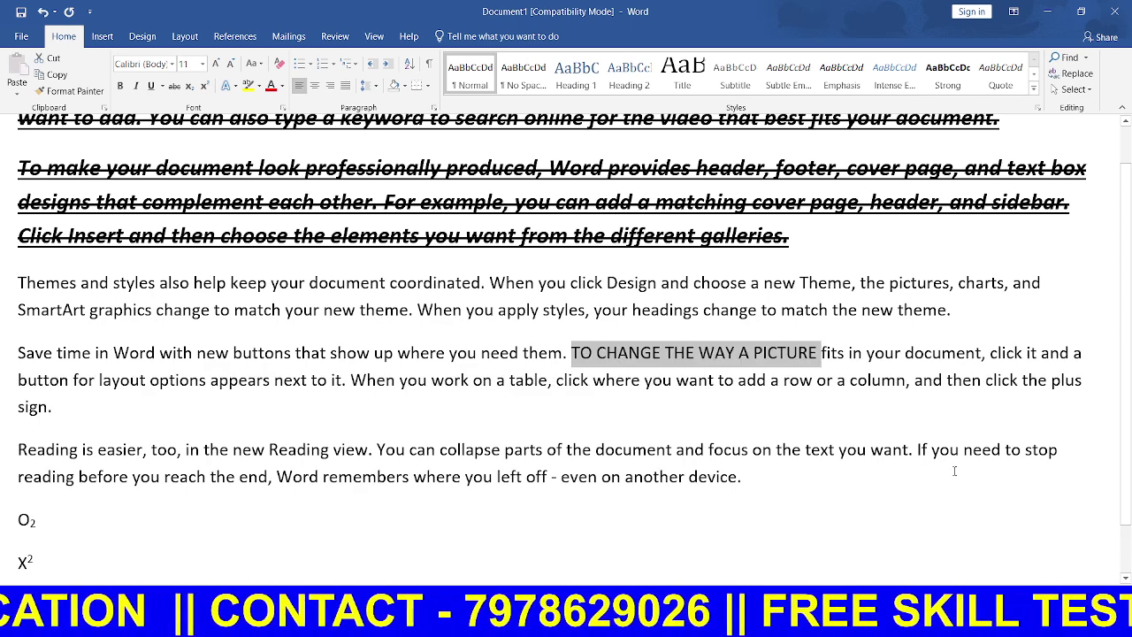
pyautogui.hotkey('shift', 'F3')
pyautogui.hotkey('shift', 'F3')
pyautogui.hotkey('shift', 'F3')
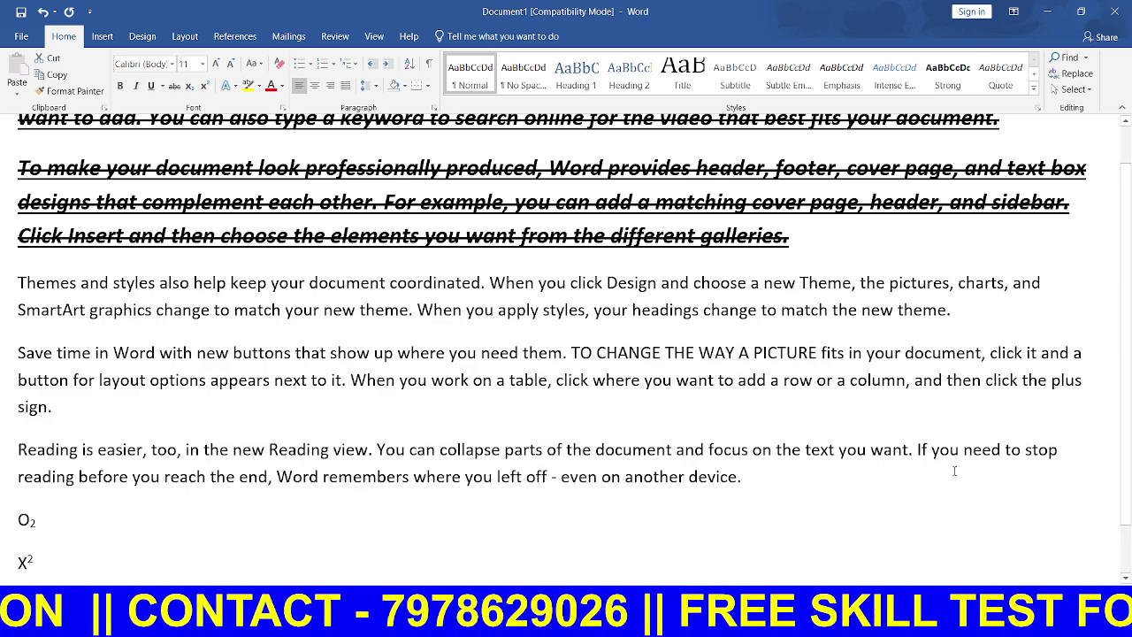
pyautogui.hotkey('shift', 'F3')
pyautogui.hotkey('shift', 'F3')
pyautogui.hotkey('shift', 'F3')
pyautogui.hotkey('shift', 'F3')
pyautogui.hotkey('shift', 'F3')
pyautogui.hotkey('shift', 'F3')
pyautogui.hotkey('shift', 'F3')
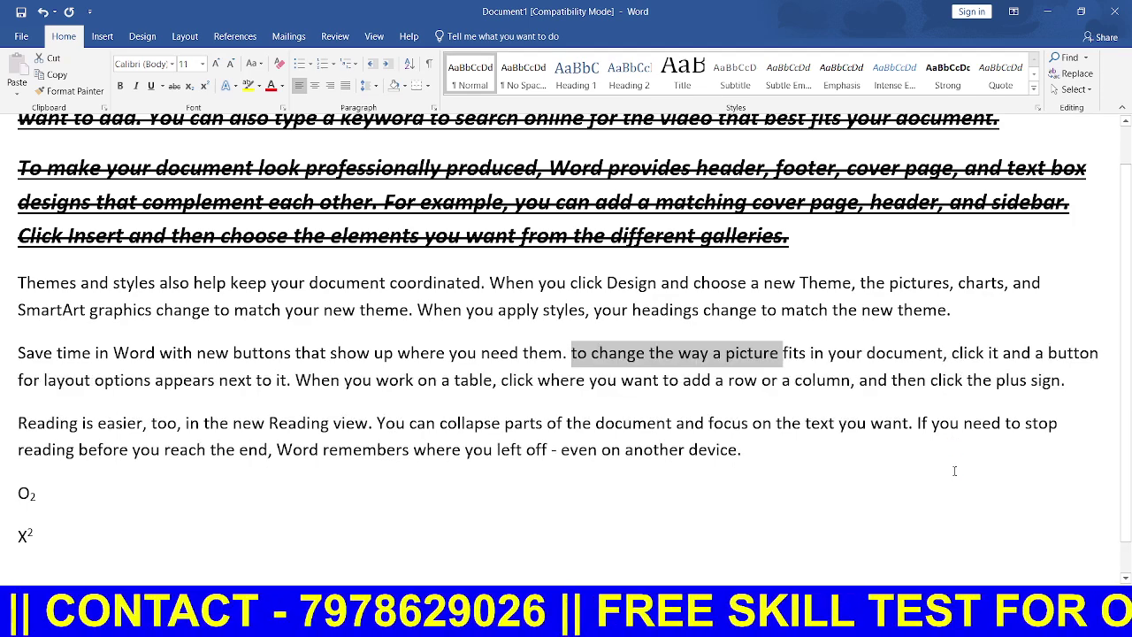
pyautogui.hotkey('shift', 'F3')
pyautogui.hotkey('shift', 'F3')
pyautogui.hotkey('shift', 'F3')
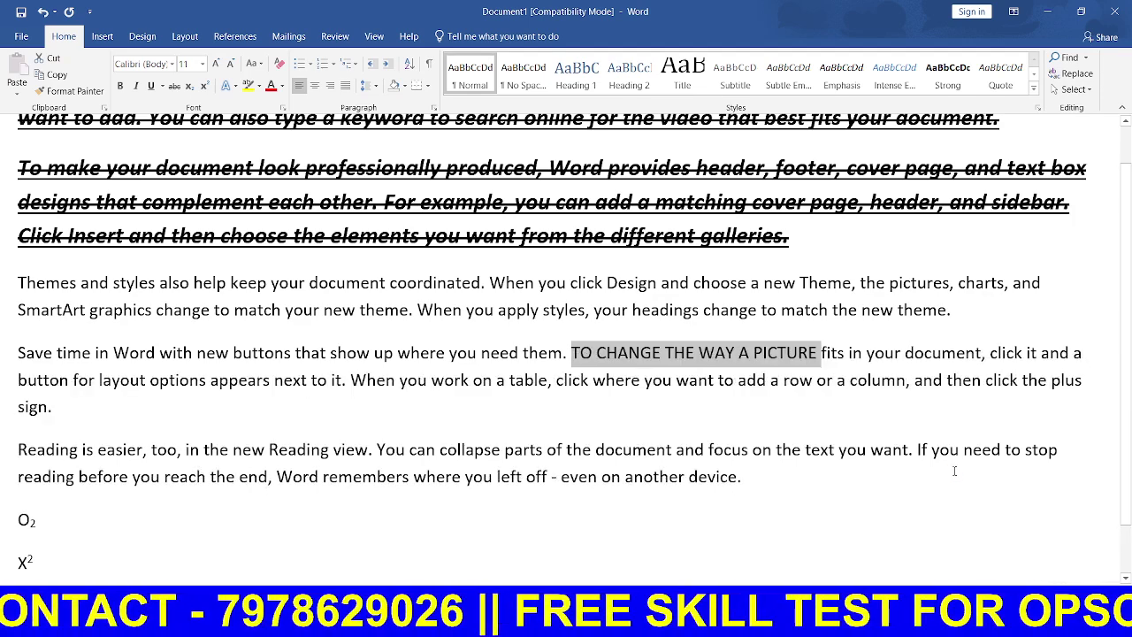
pyautogui.hotkey('shift', 'F3')
pyautogui.hotkey('shift', 'F3')
pyautogui.hotkey('shift', 'F3')
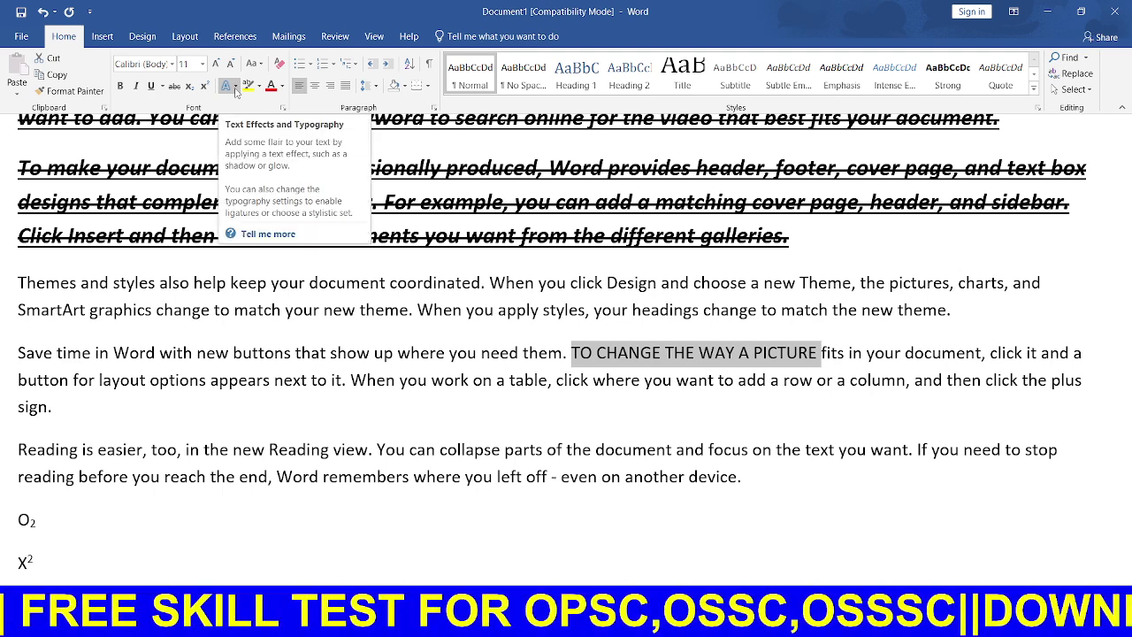
pyautogui.click(693, 403)
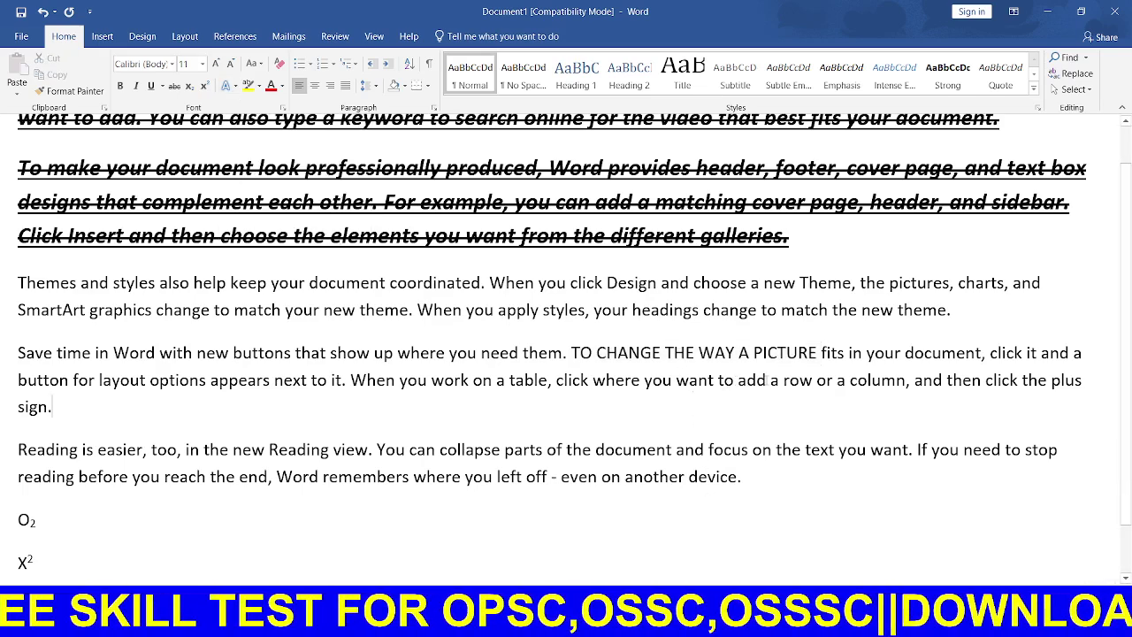
pyautogui.moveTo(766, 381); pyautogui.dragTo(400, 380)
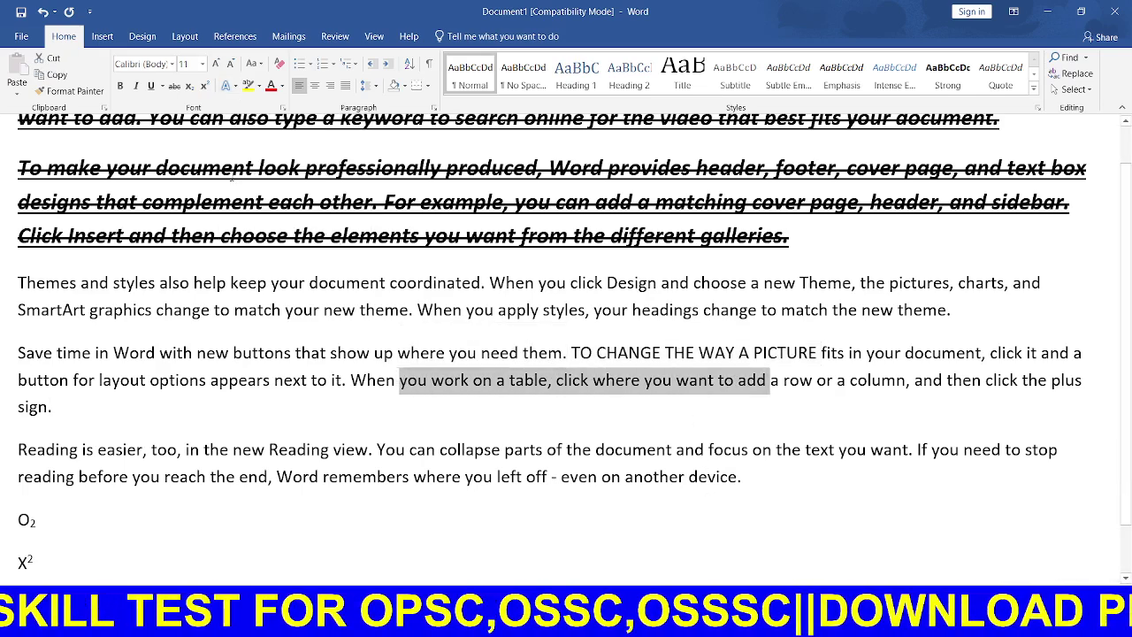
pyautogui.click(230, 86)
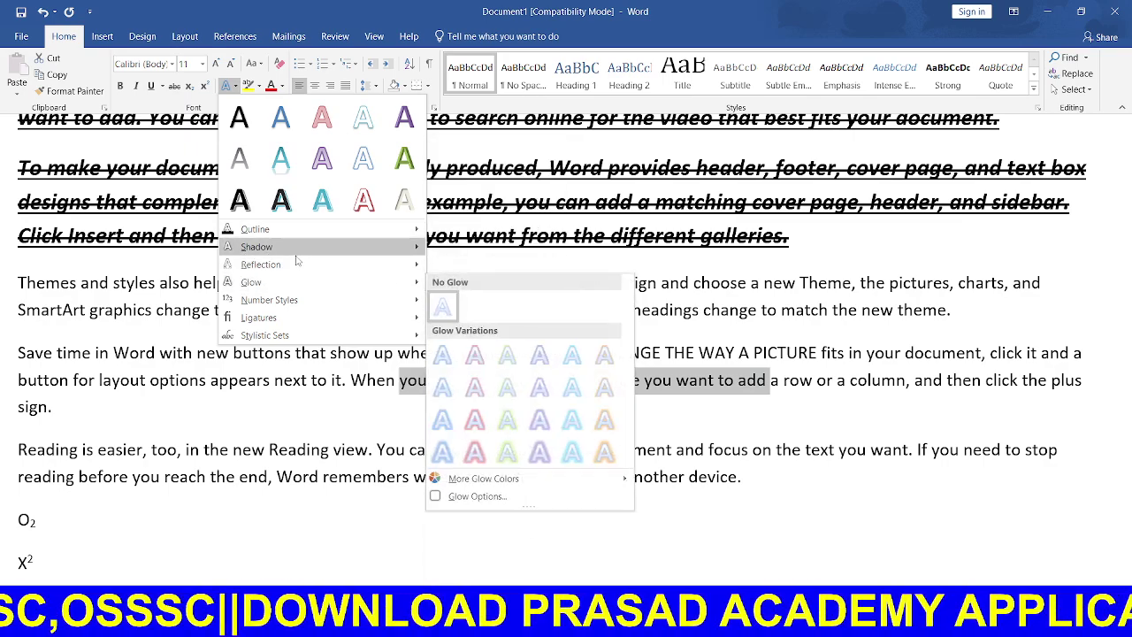
pyautogui.moveTo(257, 247)
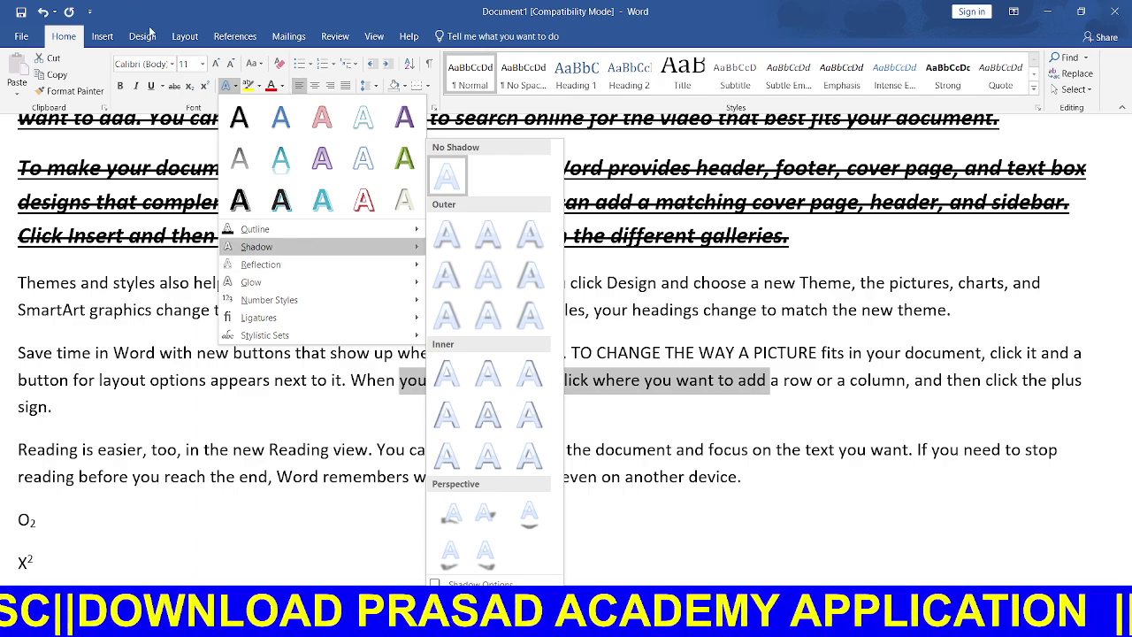
pyautogui.click(785, 388)
pyautogui.click(751, 380)
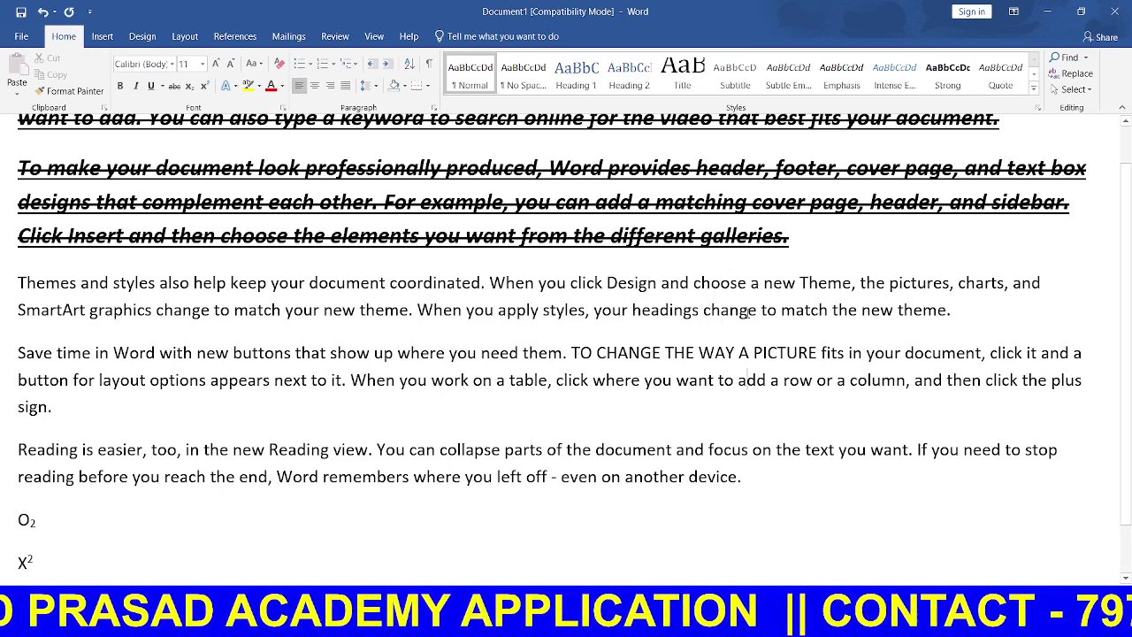
pyautogui.moveTo(750, 312); pyautogui.dragTo(395, 304)
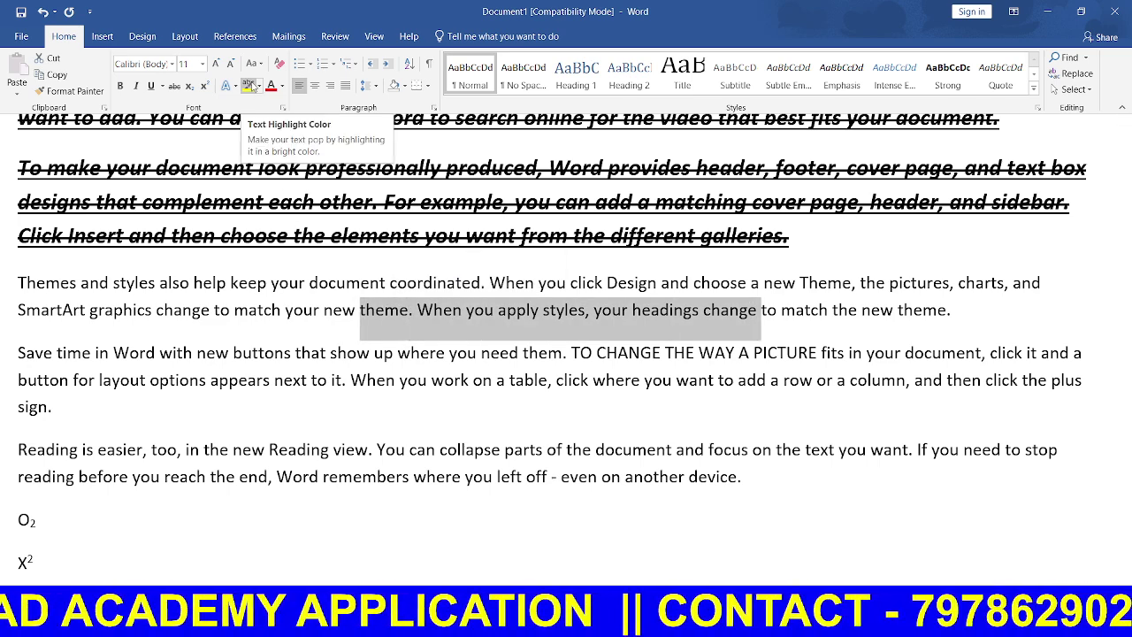
pyautogui.click(249, 85)
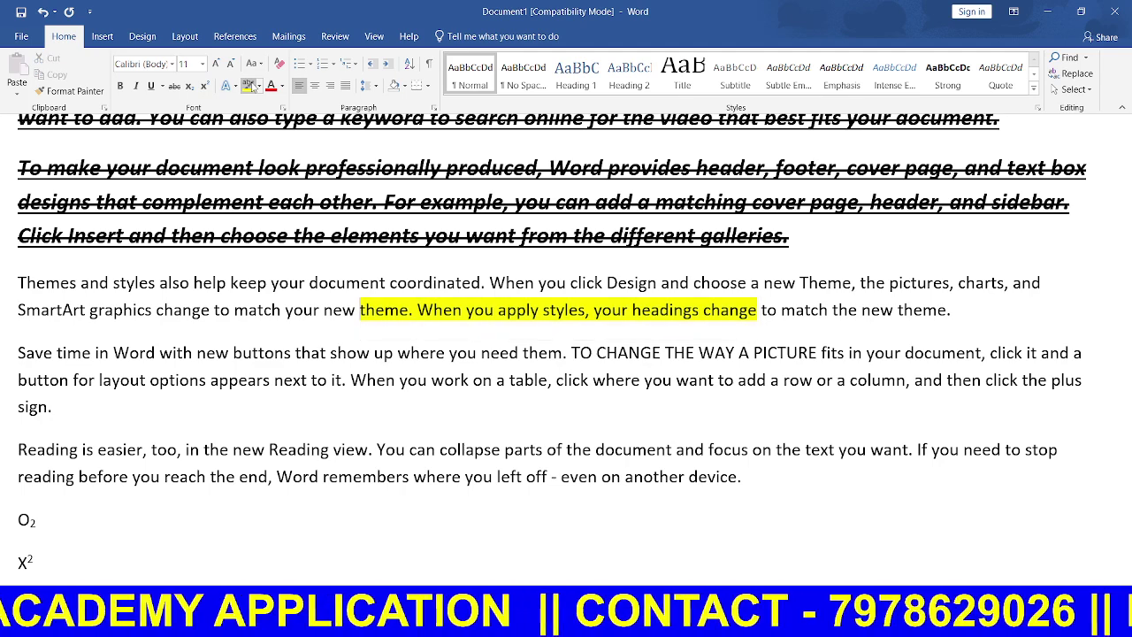
pyautogui.click(753, 357)
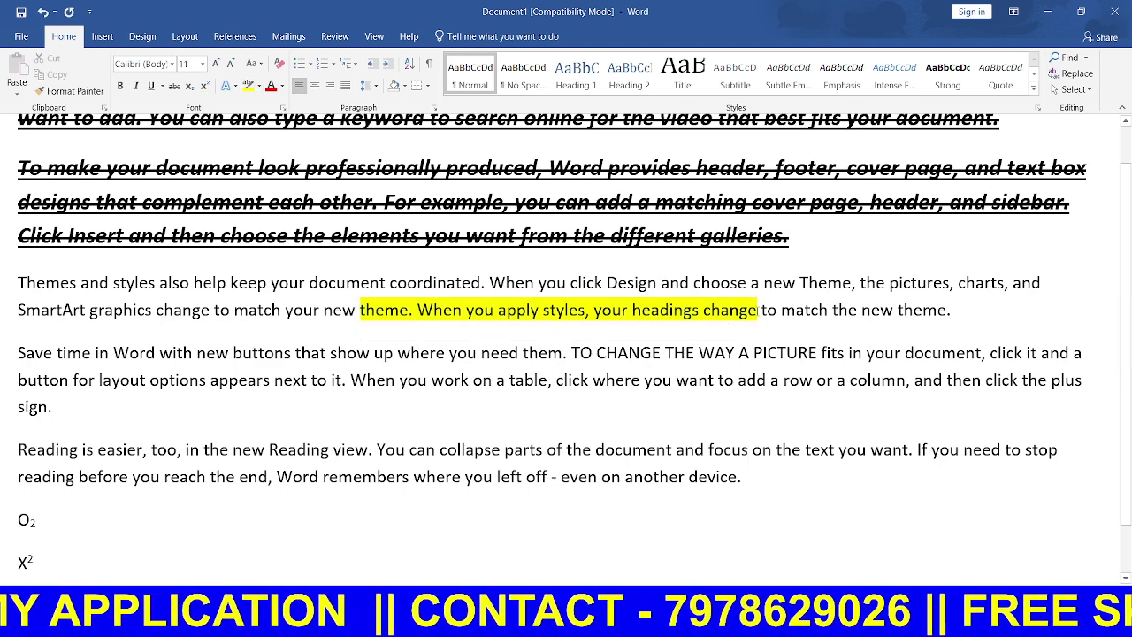
pyautogui.moveTo(757, 310); pyautogui.dragTo(359, 310)
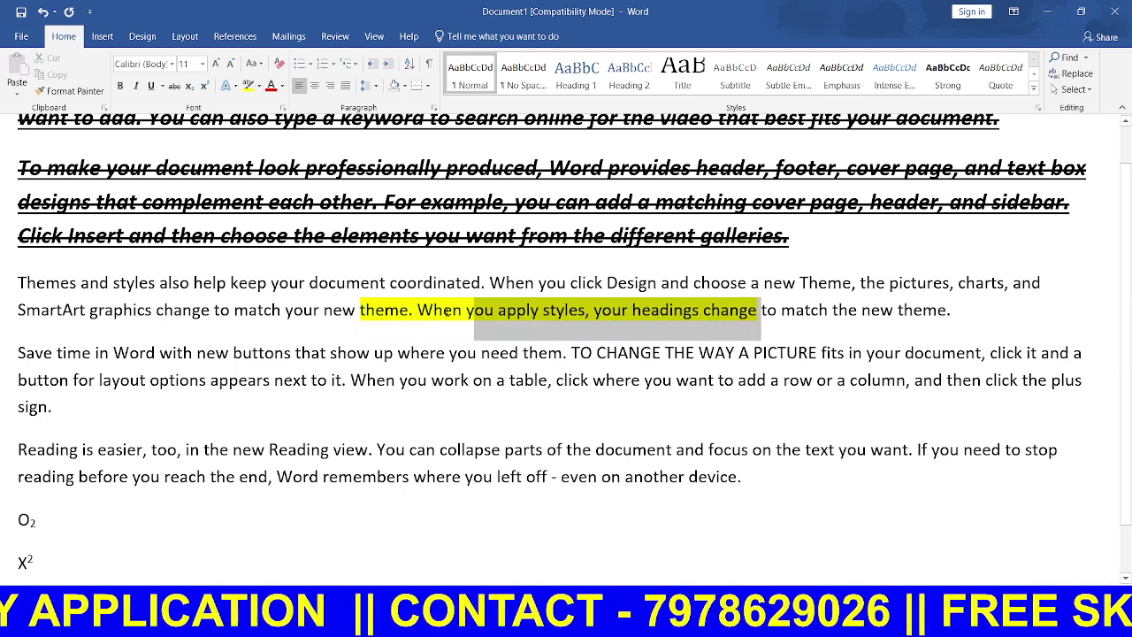
pyautogui.click(259, 86)
pyautogui.click(282, 168)
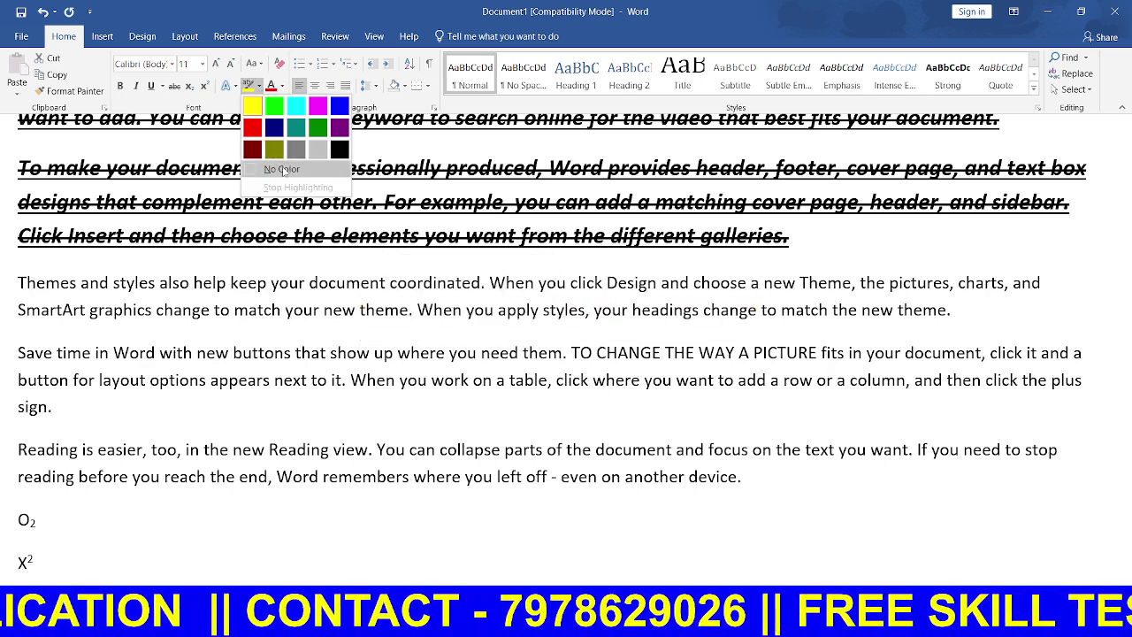
pyautogui.click(282, 168)
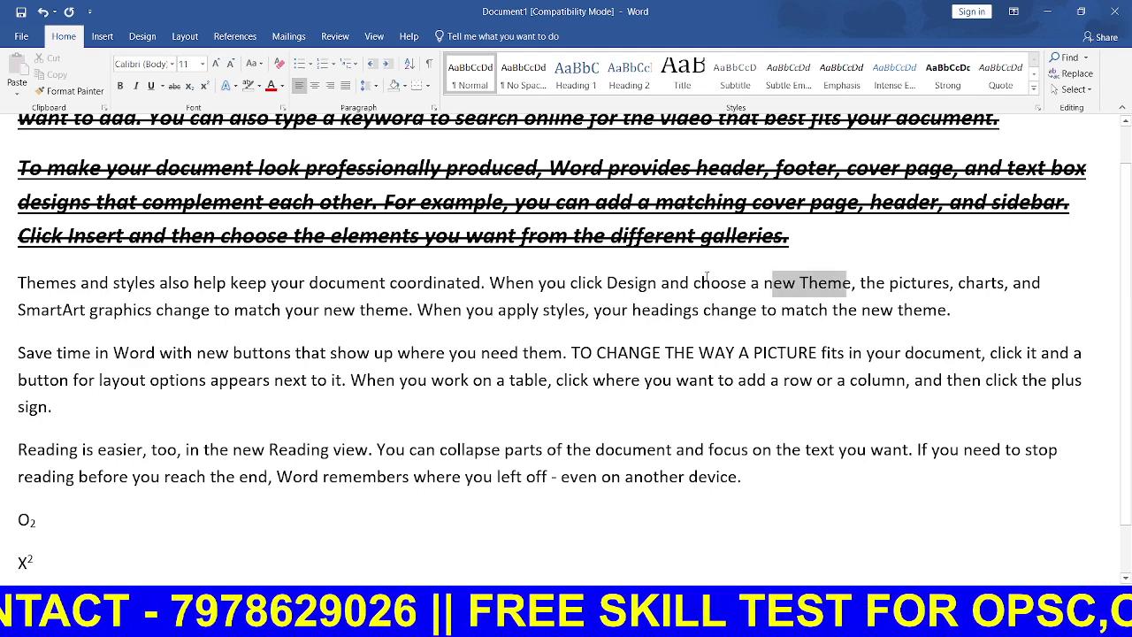
# Step: Colour the phrase 'When you click Design and choose a new' green
pyautogui.moveTo(852, 283); pyautogui.dragTo(489, 283)
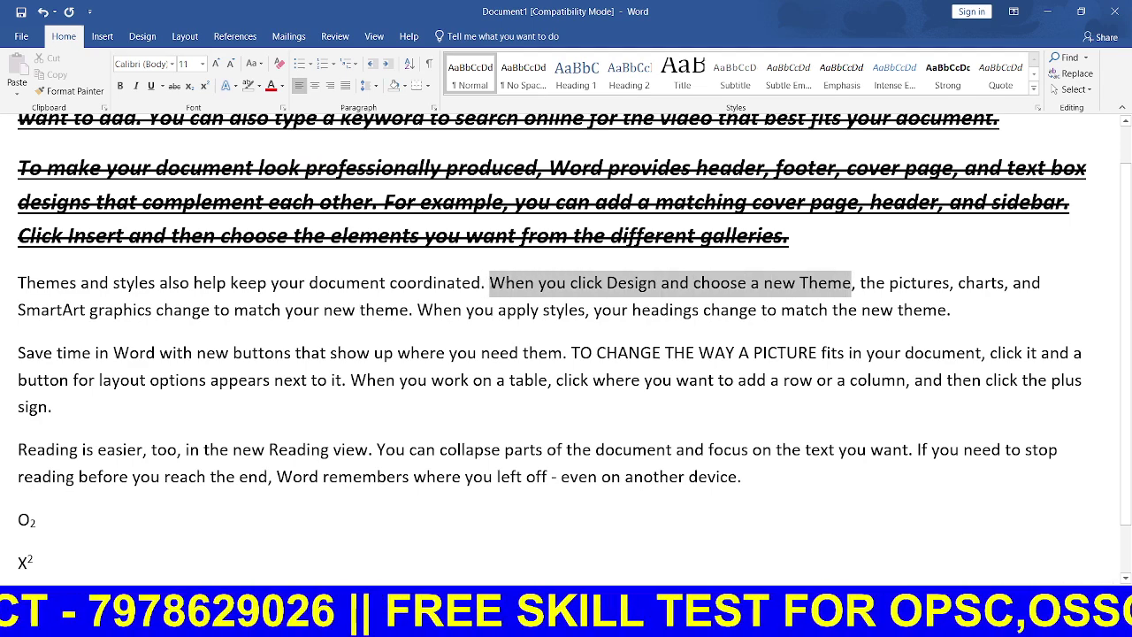
pyautogui.click(282, 87)
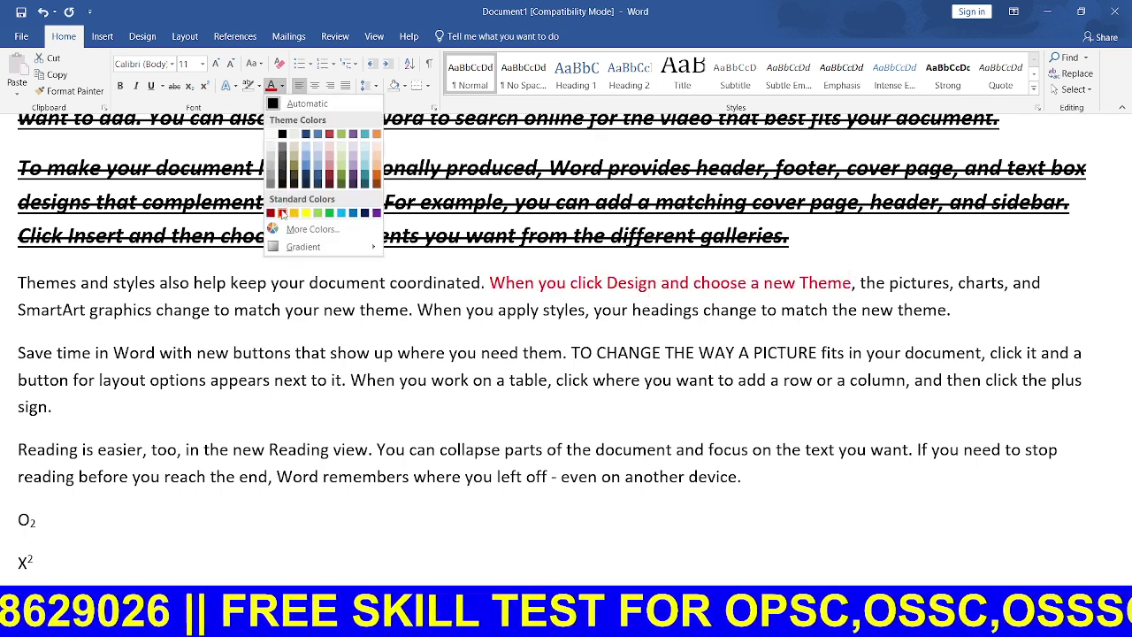
pyautogui.click(596, 309)
pyautogui.click(651, 283)
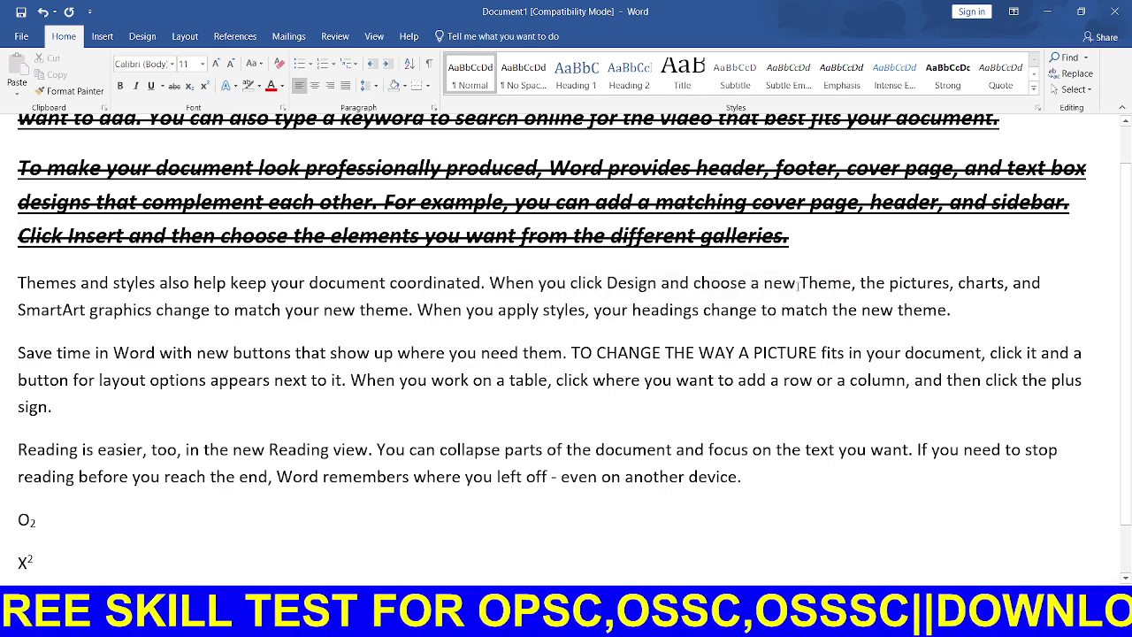
pyautogui.moveTo(799, 283); pyautogui.dragTo(481, 283)
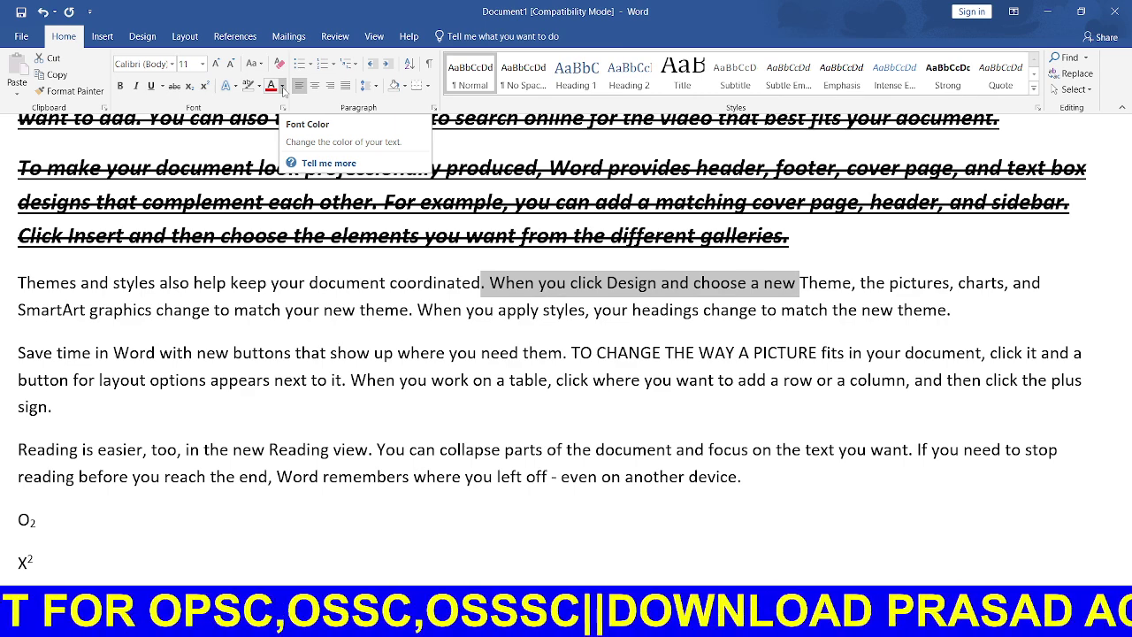
pyautogui.click(282, 89)
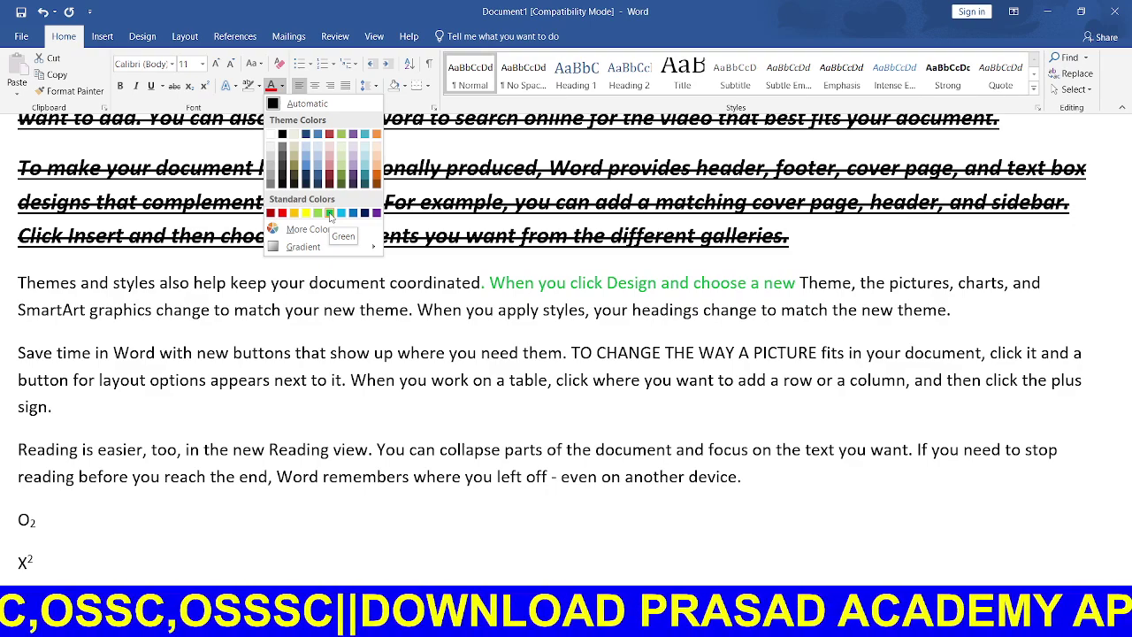
pyautogui.click(329, 213)
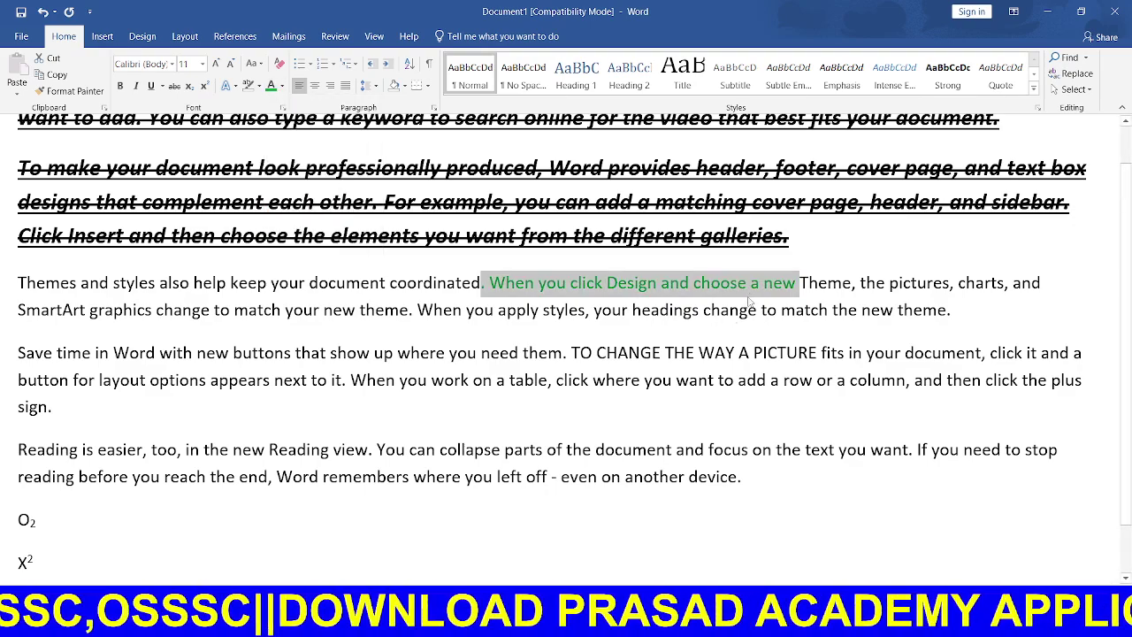
# Step: Make the whole sentence from 'Themes and styles' through 'choose a new Theme' red
pyautogui.moveTo(851, 283); pyautogui.dragTo(18, 283)
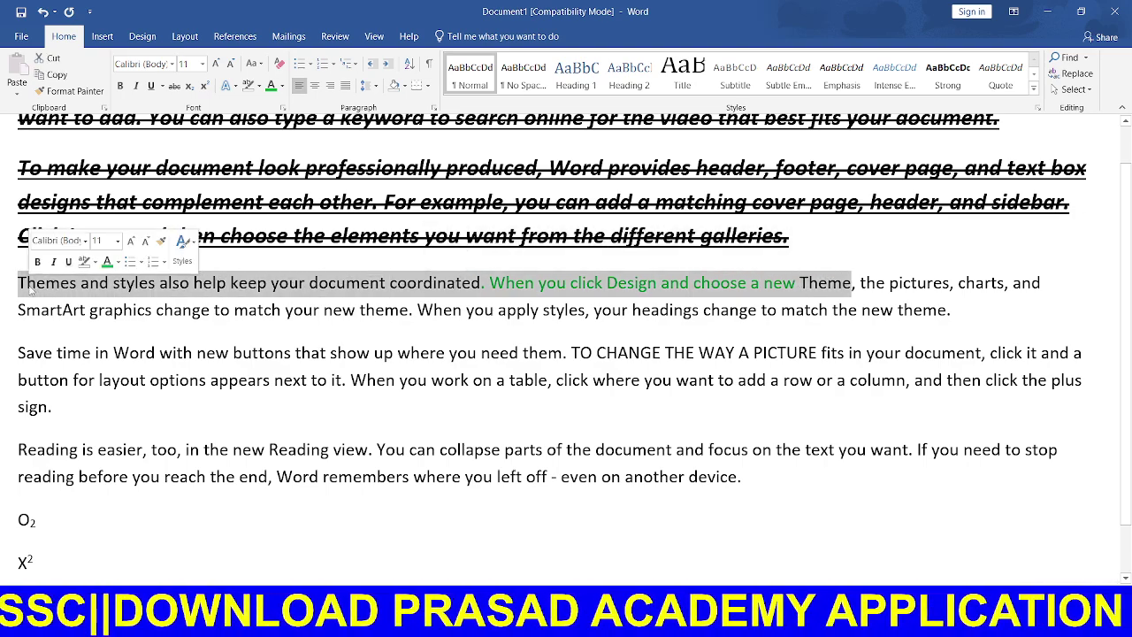
pyautogui.click(281, 86)
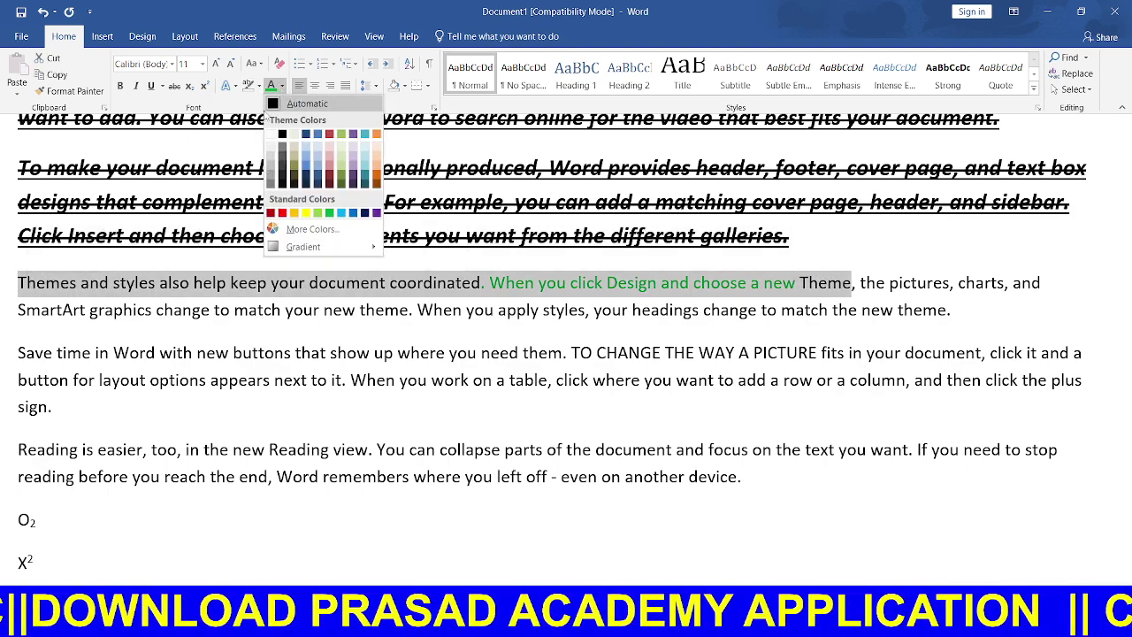
pyautogui.click(283, 214)
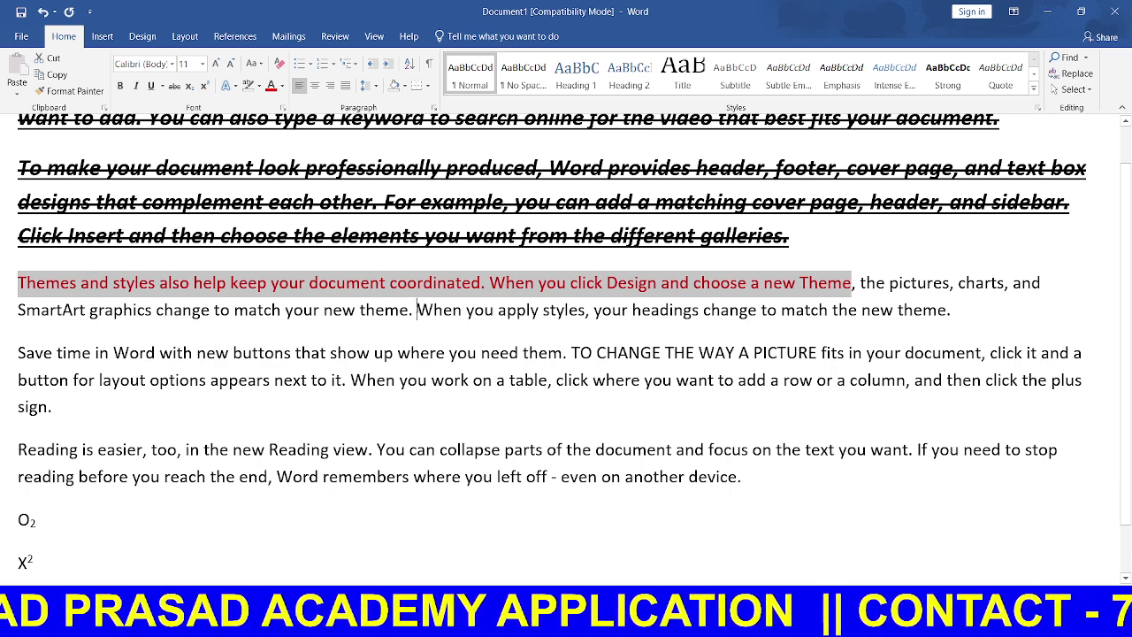
pyautogui.click(416, 310)
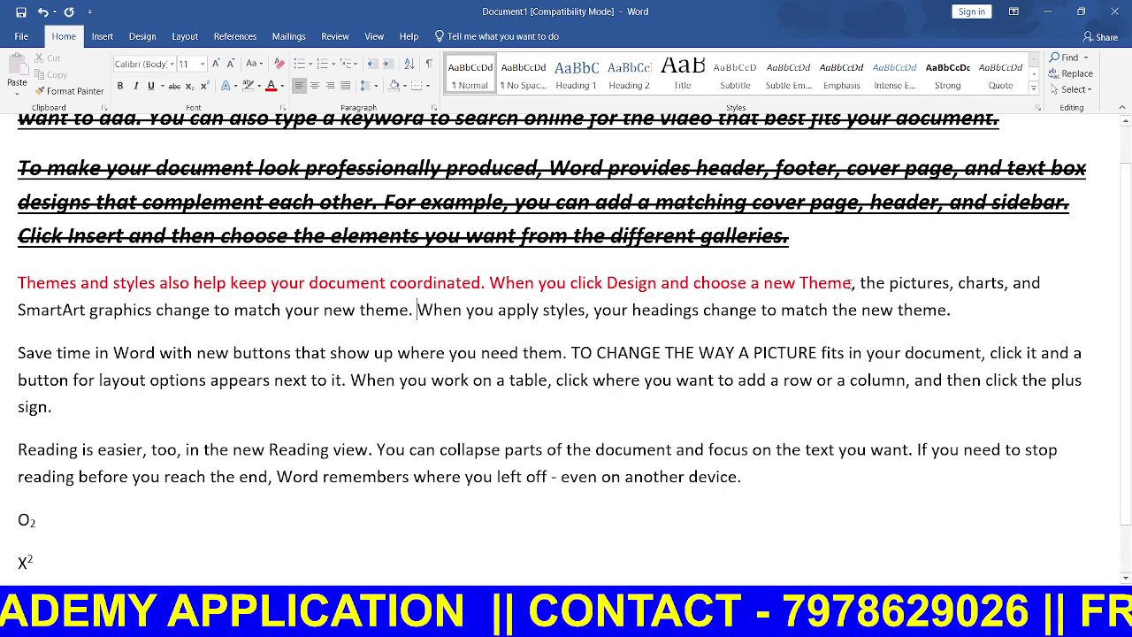
# Step: Clear all formatting from the red 'Themes and styles' sentence, returning it to black text
pyautogui.moveTo(857, 283); pyautogui.dragTo(18, 283)
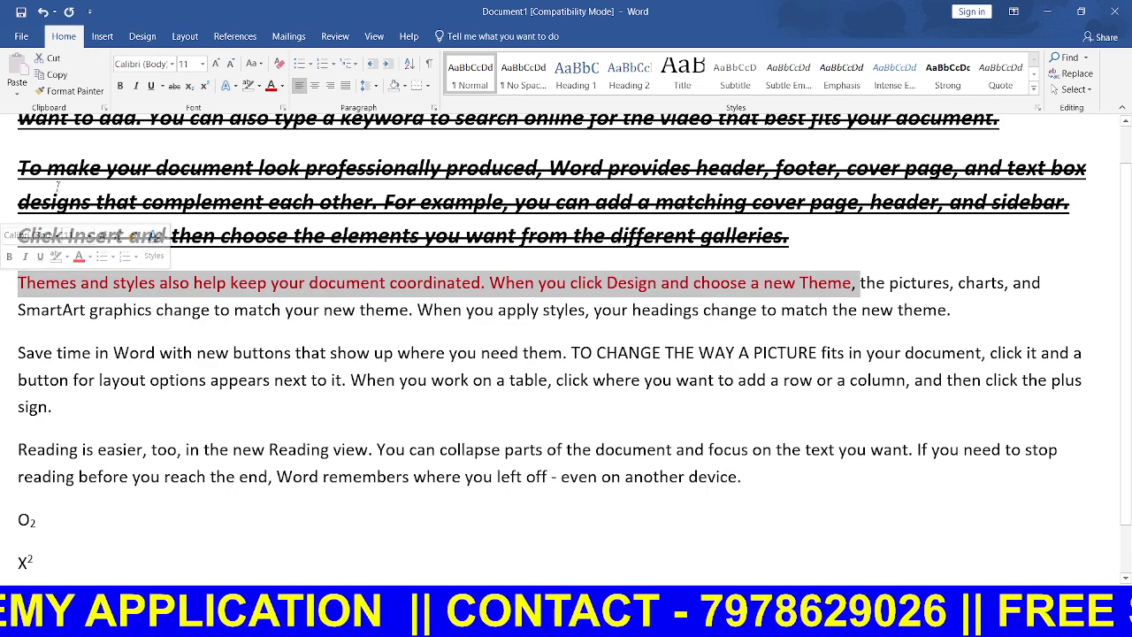
pyautogui.click(278, 64)
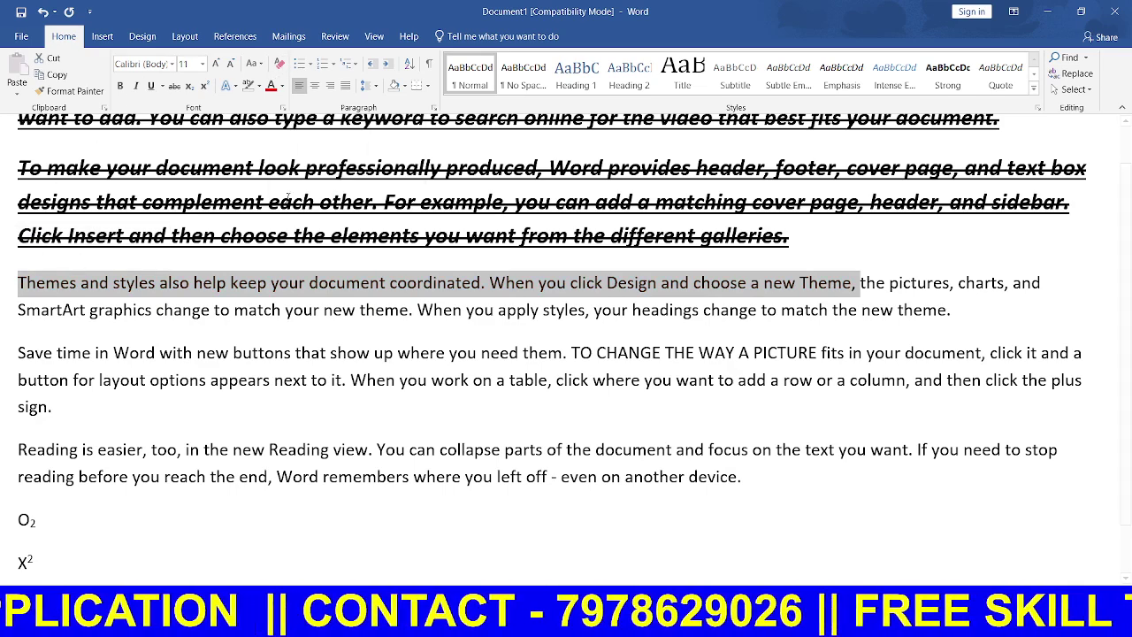
pyautogui.click(300, 293)
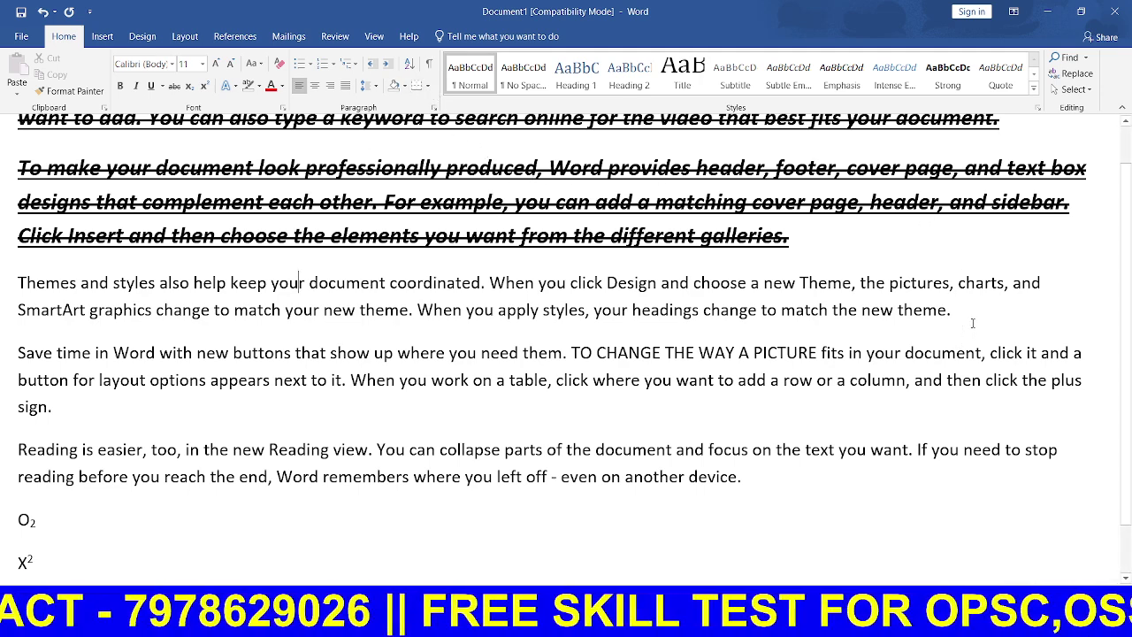
# Step: Shade the 'Themes and styles' paragraph with Light Blue
pyautogui.moveTo(955, 311)
pyautogui.mouseDown()
pyautogui.moveTo(2, 262)
pyautogui.moveTo(2, 292)
pyautogui.mouseUp()
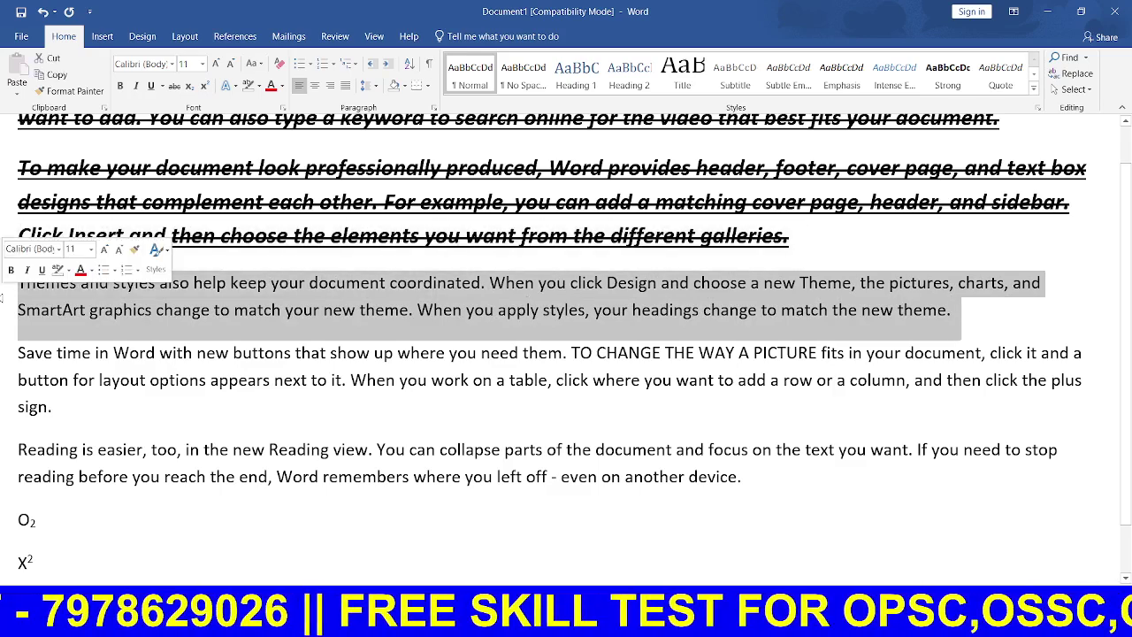
pyautogui.click(403, 87)
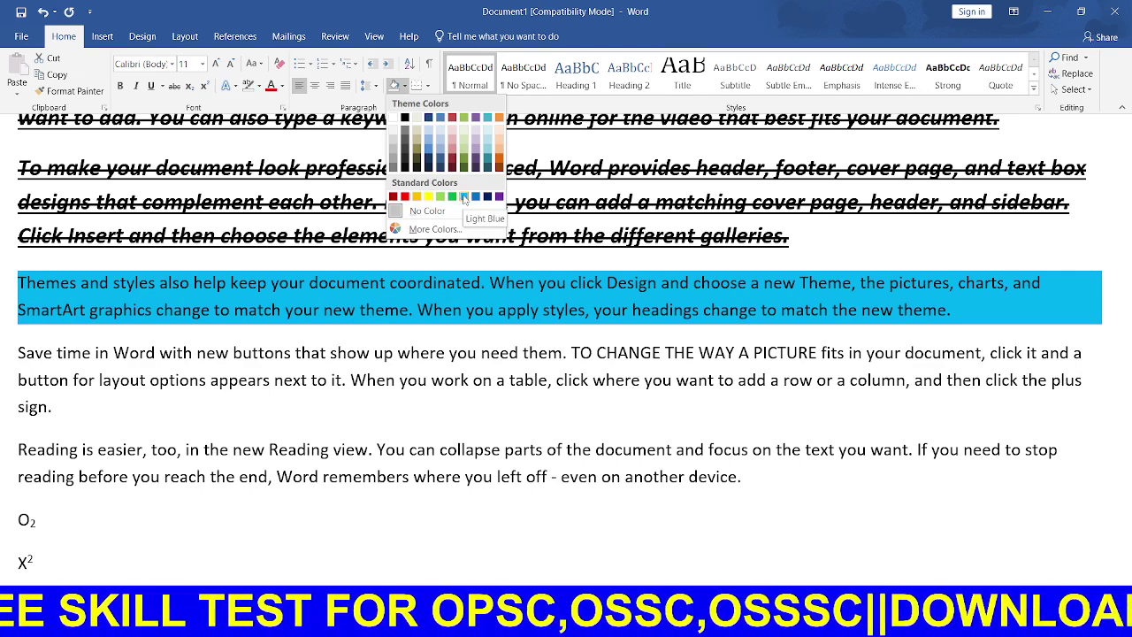
pyautogui.click(463, 198)
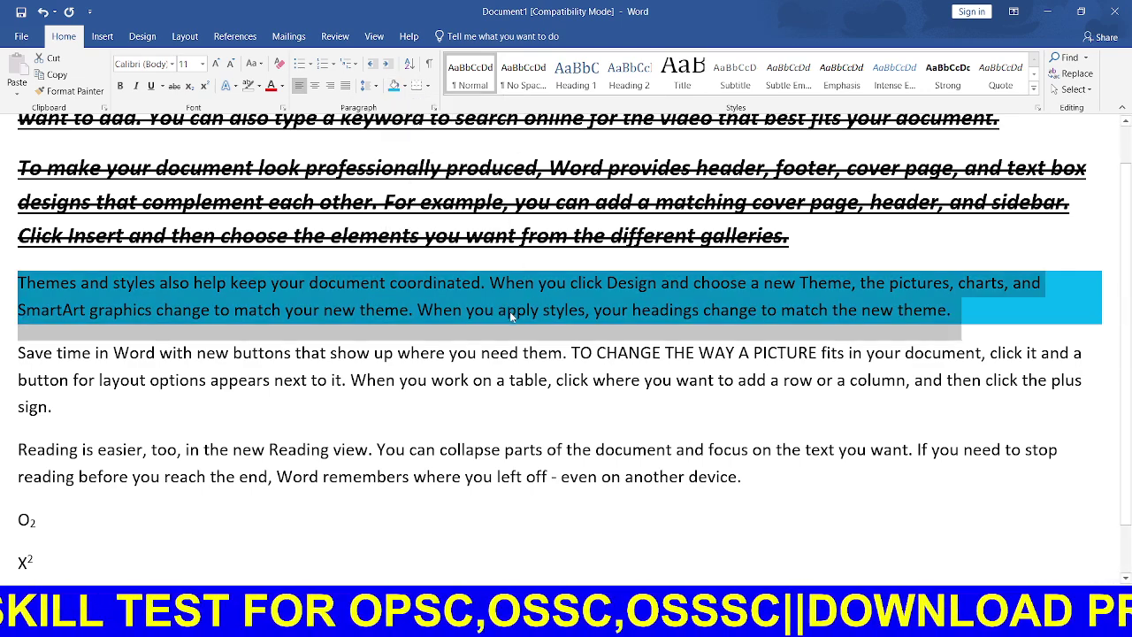
pyautogui.click(412, 352)
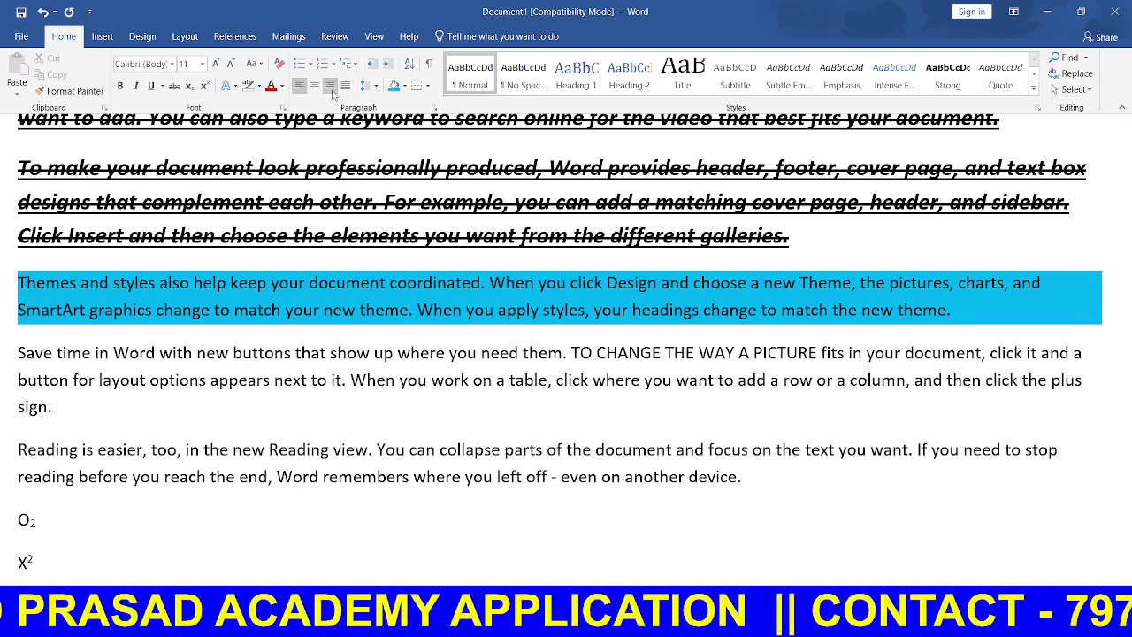
# Step: Select the 'Save time in Word' paragraph
pyautogui.click(18, 235)
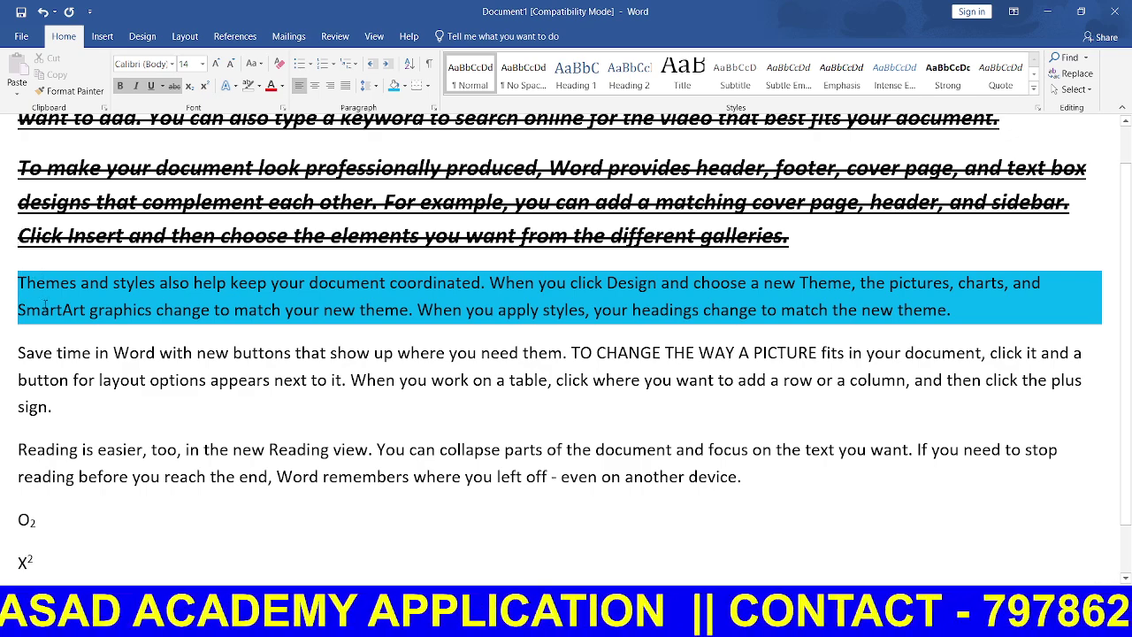
pyautogui.click(67, 358)
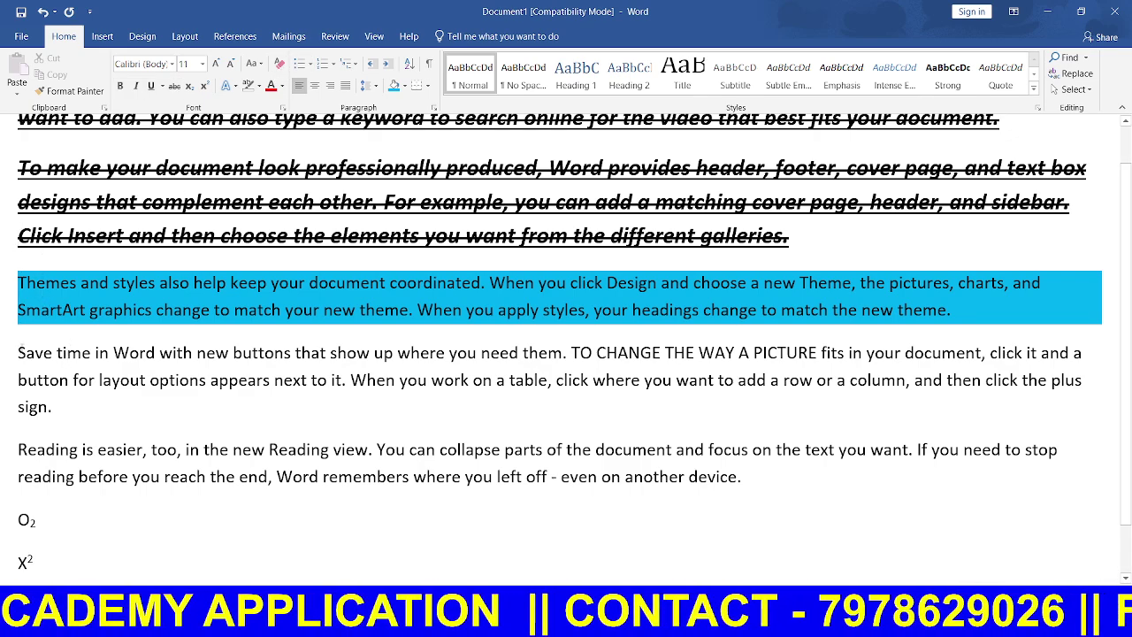
pyautogui.doubleClick(9, 353)
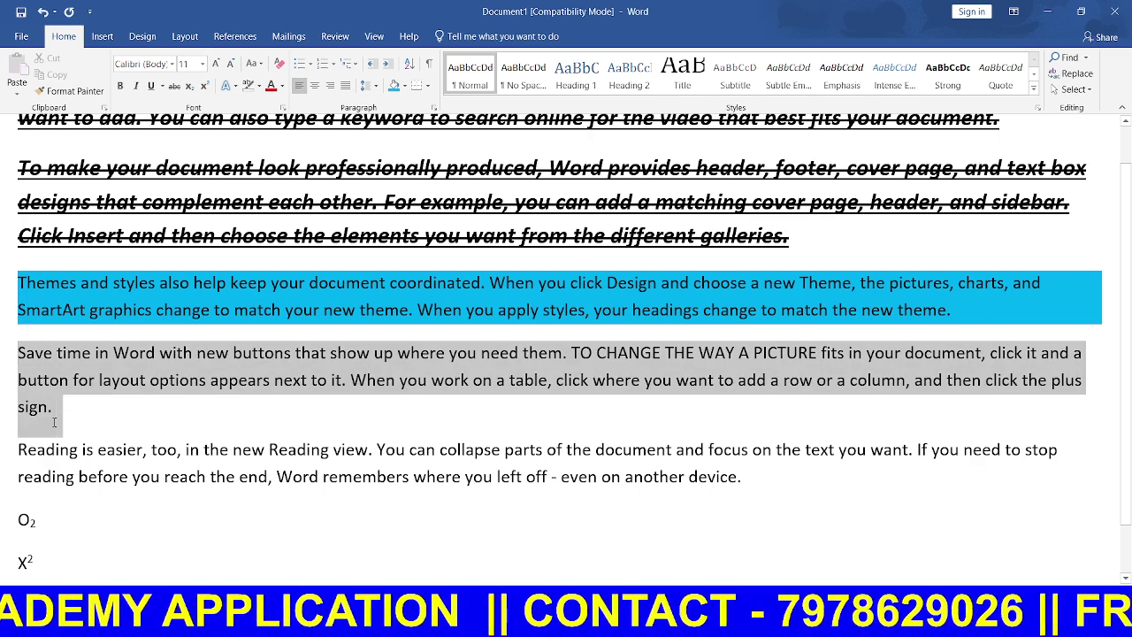
# Step: Give the 'Save time in Word' paragraph an arrow bullet and add an empty bullet line after it
pyautogui.click(311, 66)
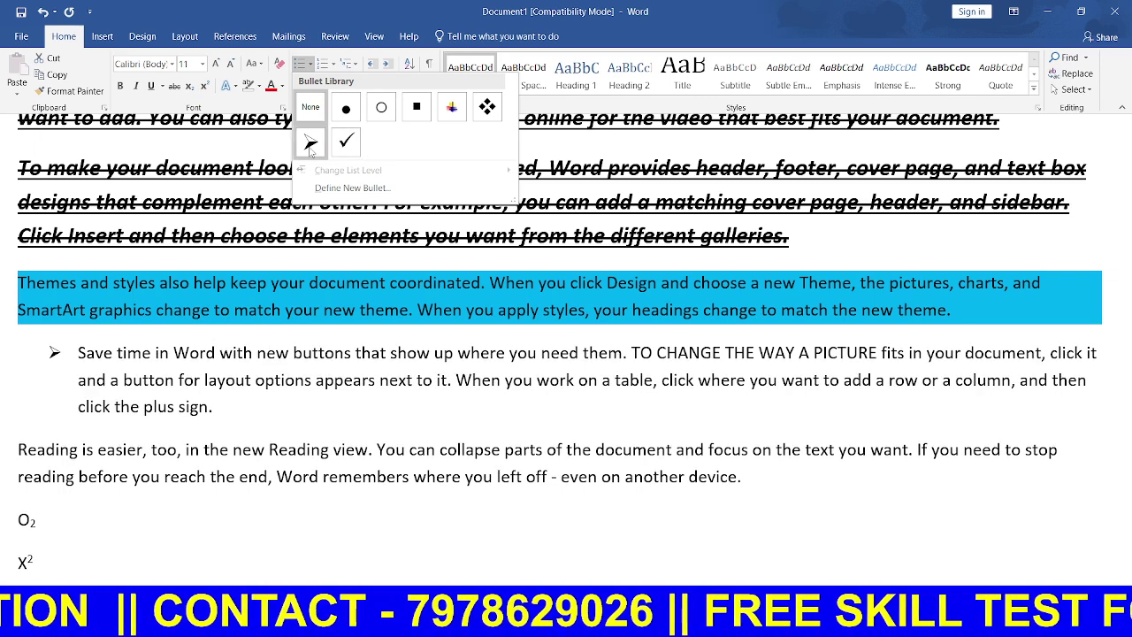
pyautogui.click(310, 143)
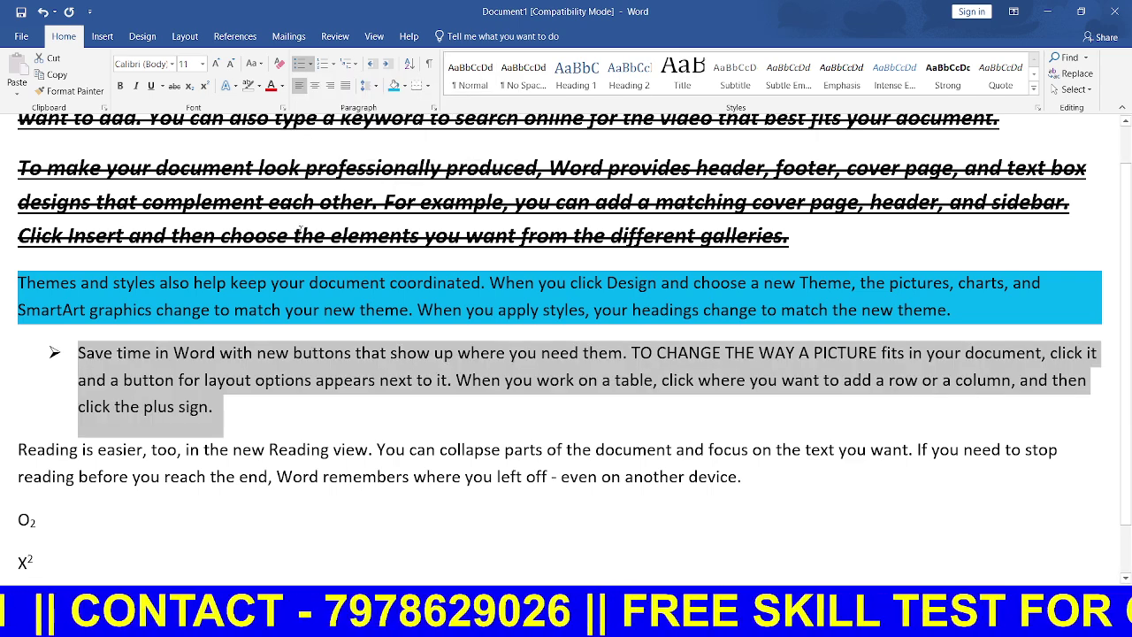
pyautogui.click(249, 409)
pyautogui.press('Return')
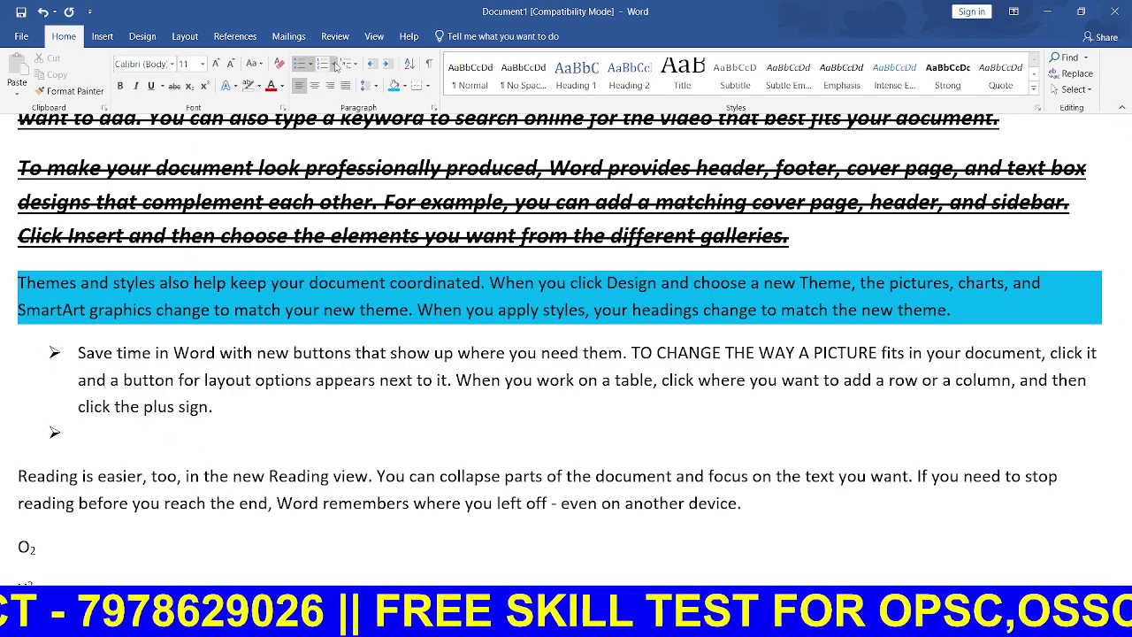
pyautogui.scroll(-1, 27, 387)
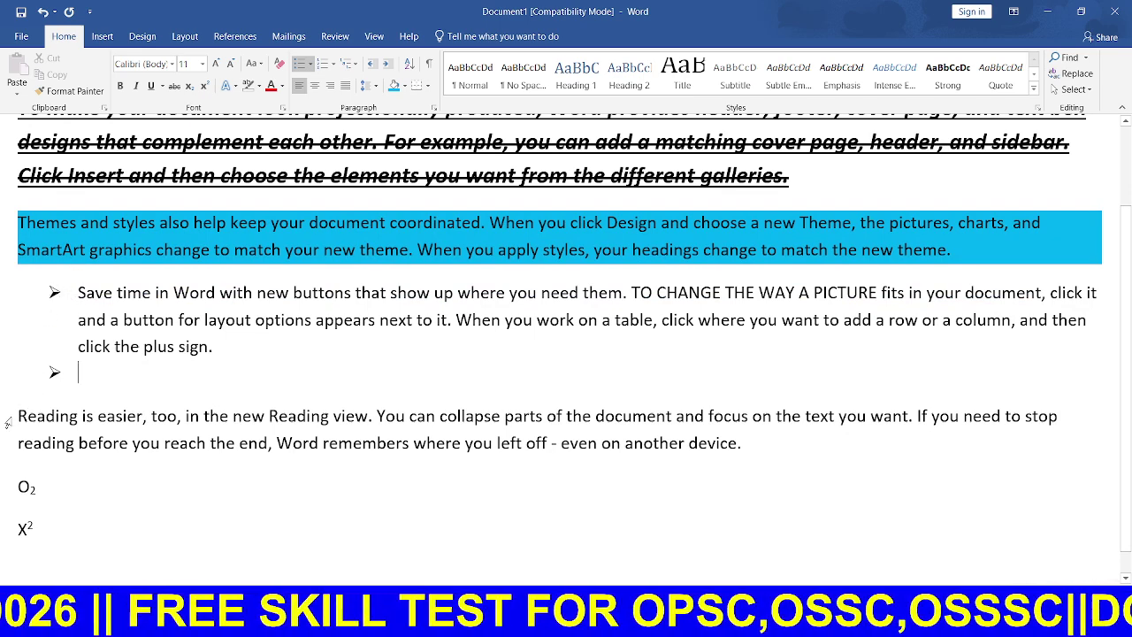
pyautogui.click(452, 485)
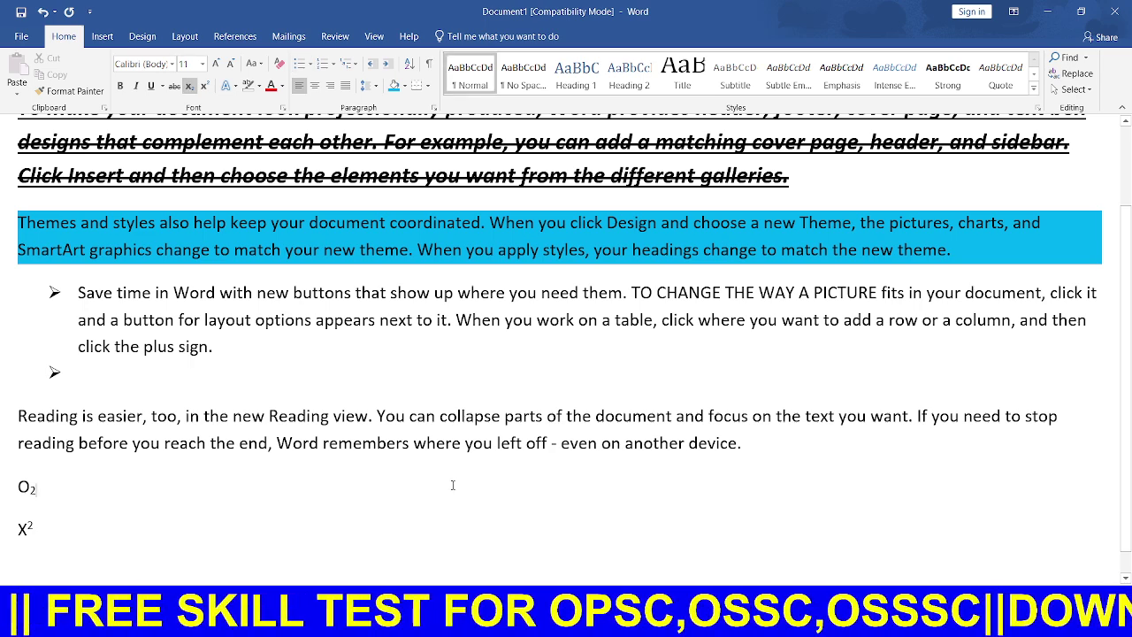
# Step: Number the 'Reading is easier' paragraph with 1. 2. 3. numbering
pyautogui.moveTo(18, 416); pyautogui.dragTo(773, 420)
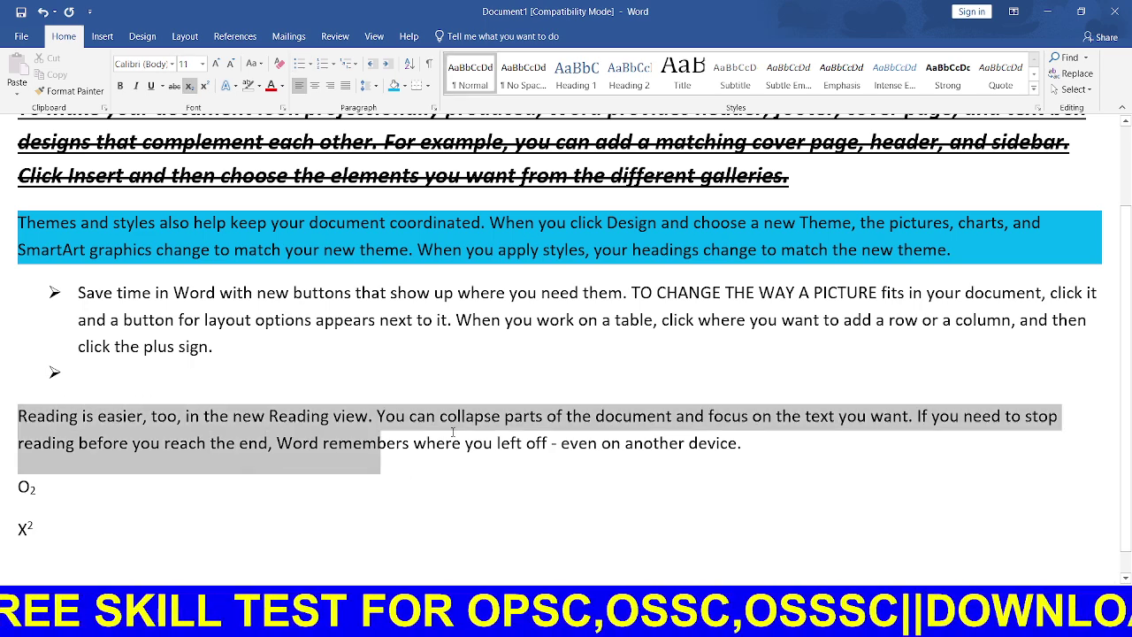
pyautogui.click(20, 418)
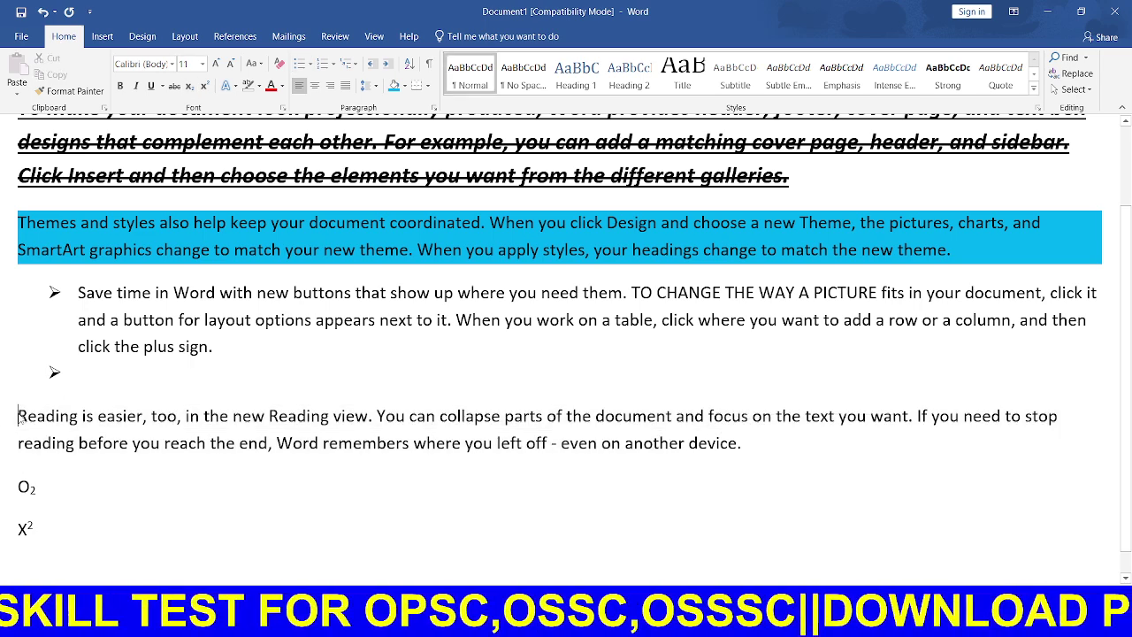
pyautogui.click(334, 64)
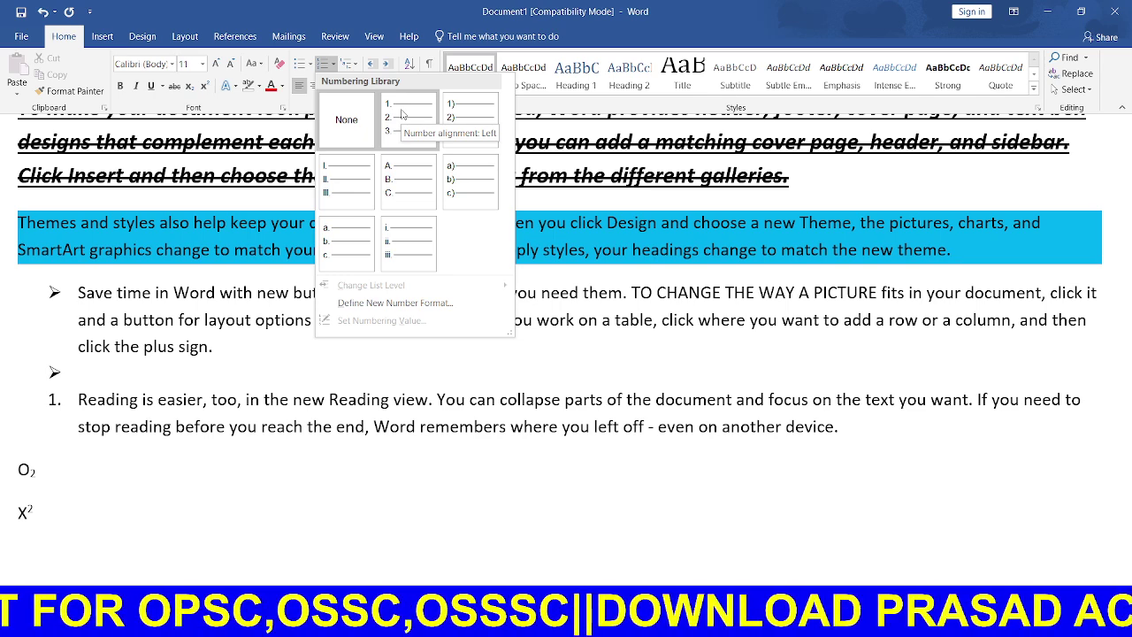
pyautogui.click(402, 114)
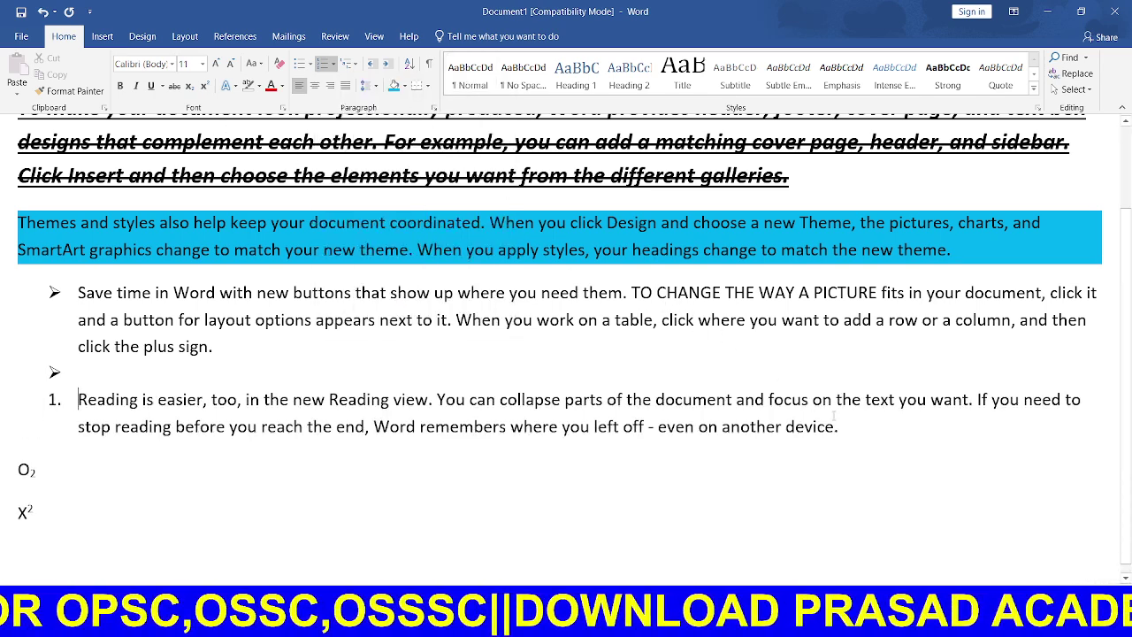
# Step: Continue the numbered list with items GGG, RRR, R and R, then select the list items
pyautogui.press('Return')
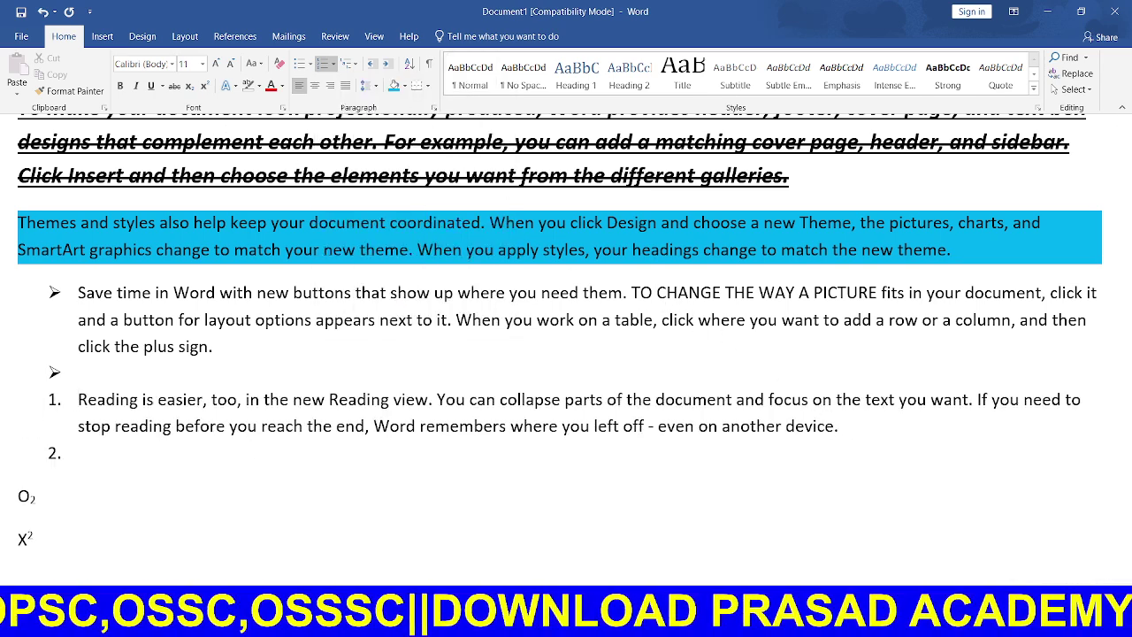
pyautogui.write('GGG')
pyautogui.press('Return')
pyautogui.write('RRR')
pyautogui.press('Return')
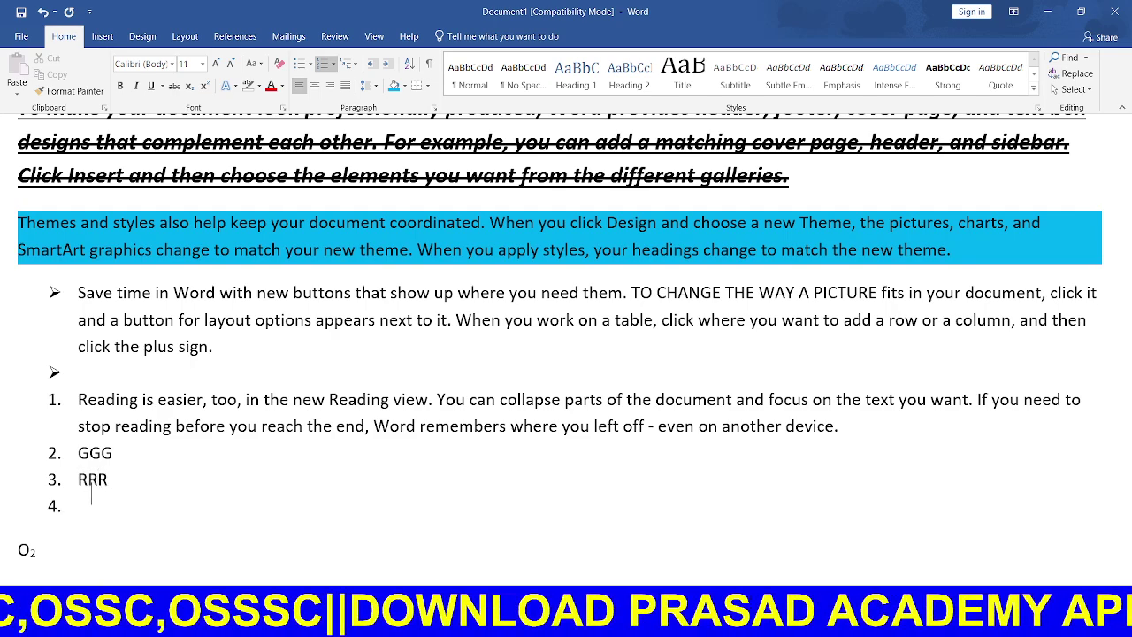
pyautogui.write('R')
pyautogui.press('Return')
pyautogui.write('R')
pyautogui.press('Return')
pyautogui.write('R')
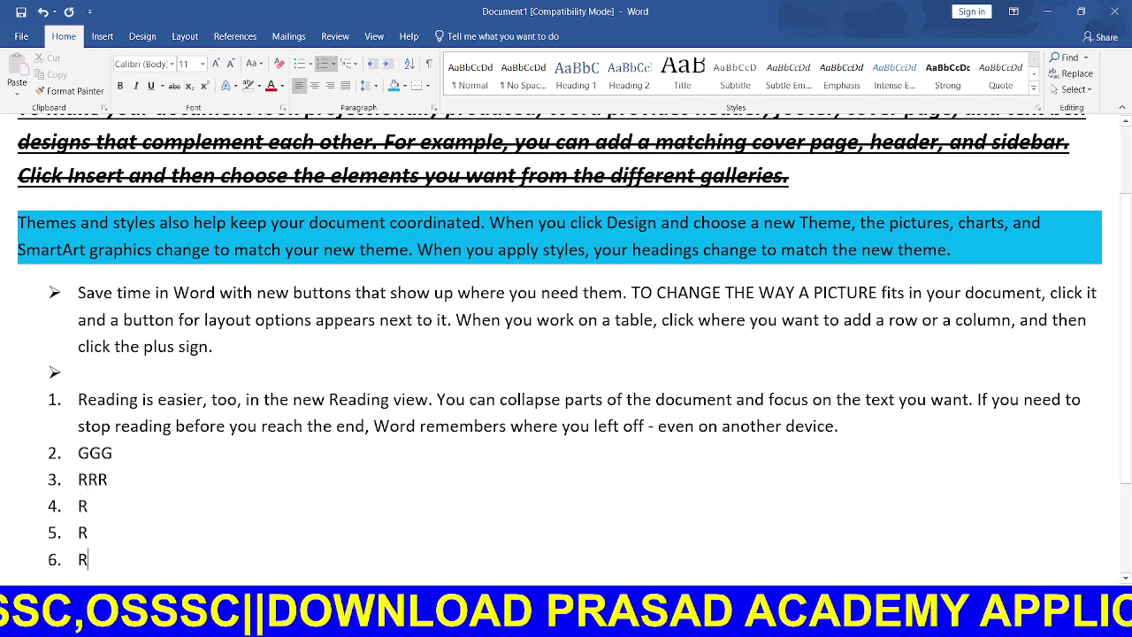
pyautogui.scroll(-1, 118, 549)
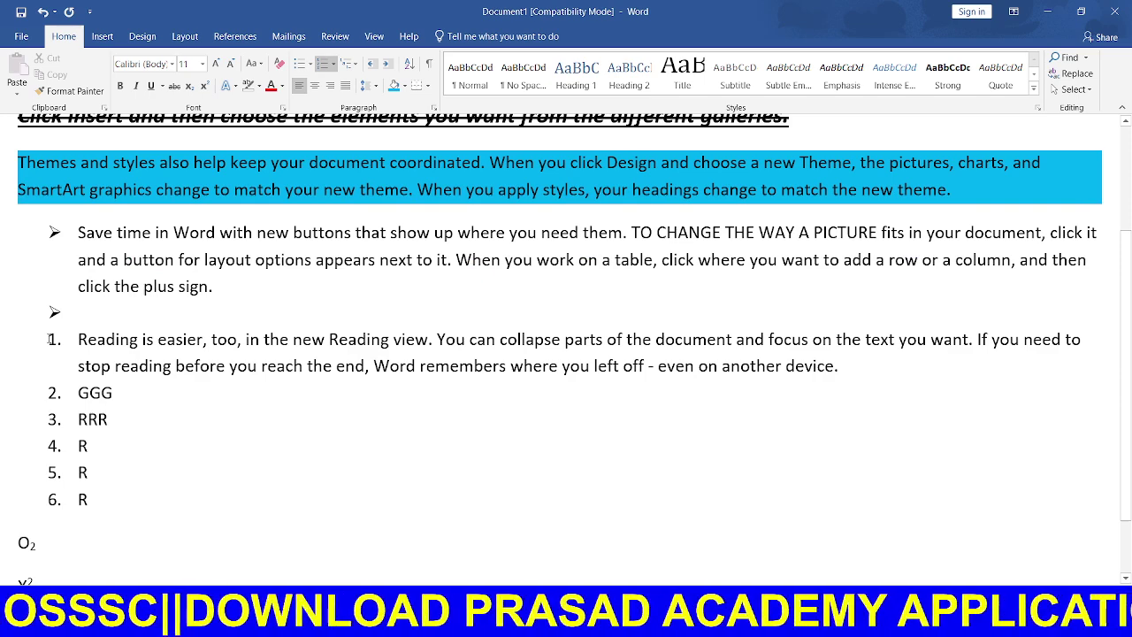
pyautogui.moveTo(55, 337); pyautogui.dragTo(69, 523)
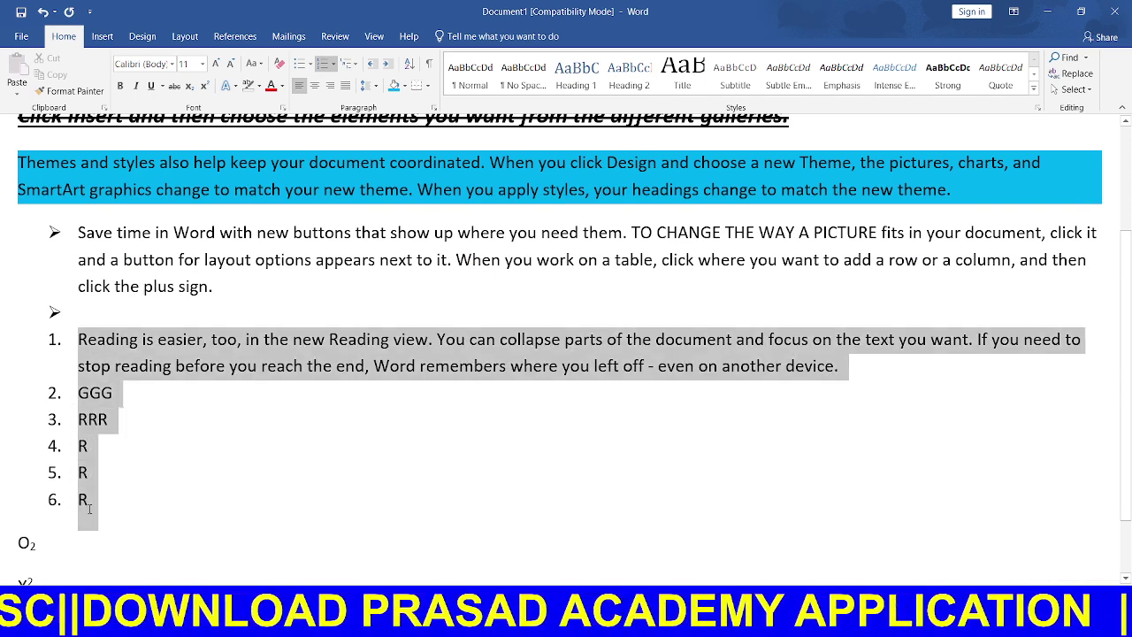
# Step: Switch the list to A, B, C lettering, then to I. II. III. Roman numerals
pyautogui.click(334, 66)
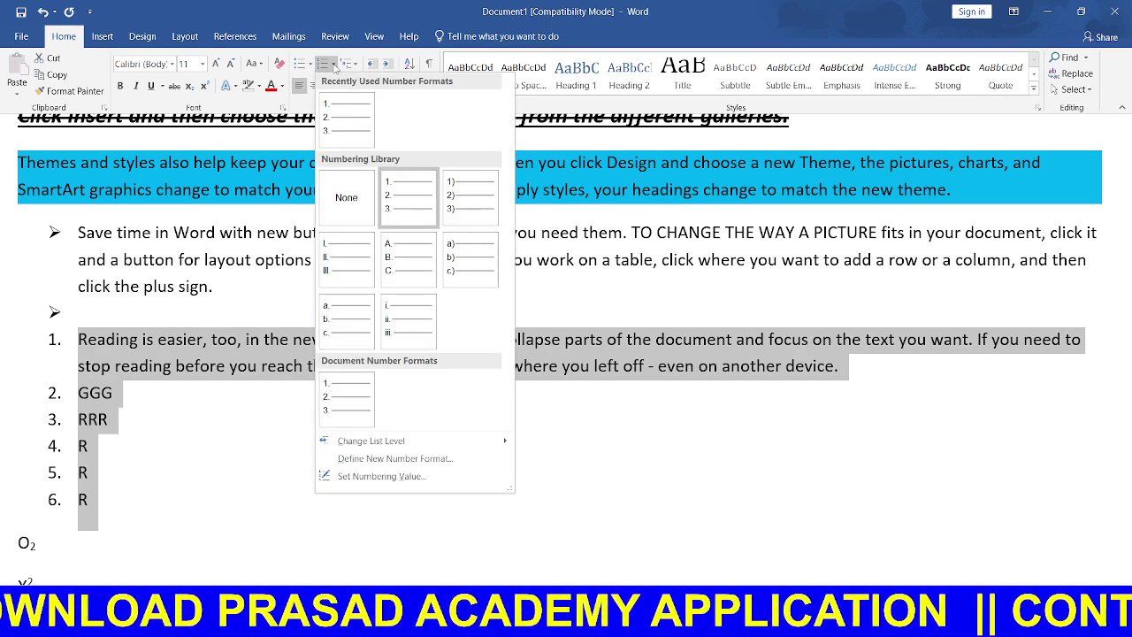
pyautogui.click(402, 270)
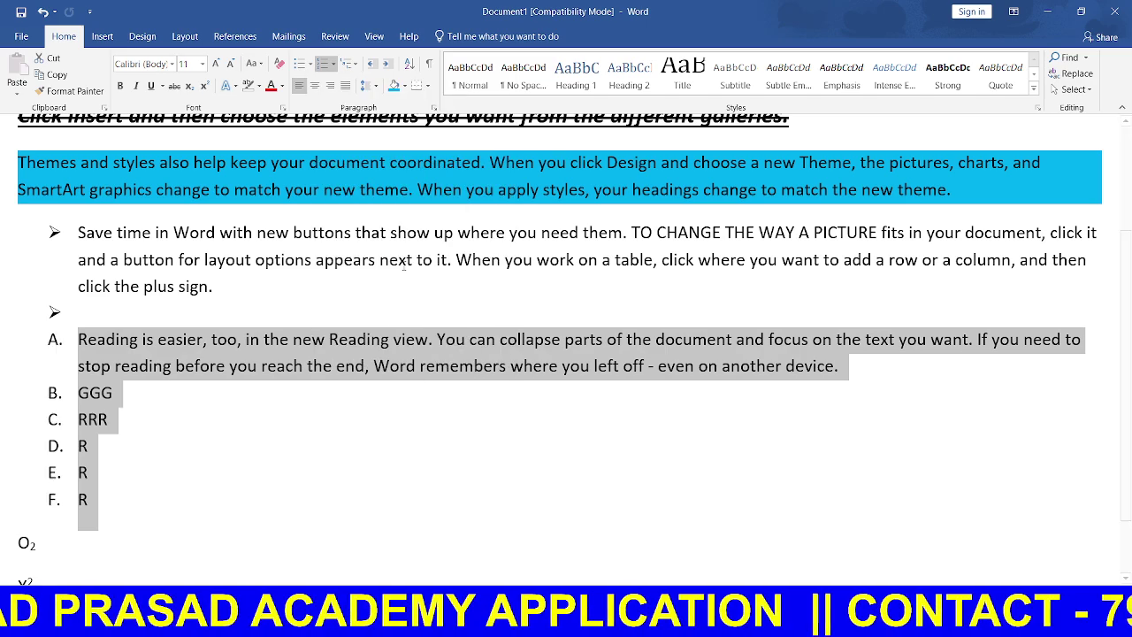
pyautogui.click(332, 64)
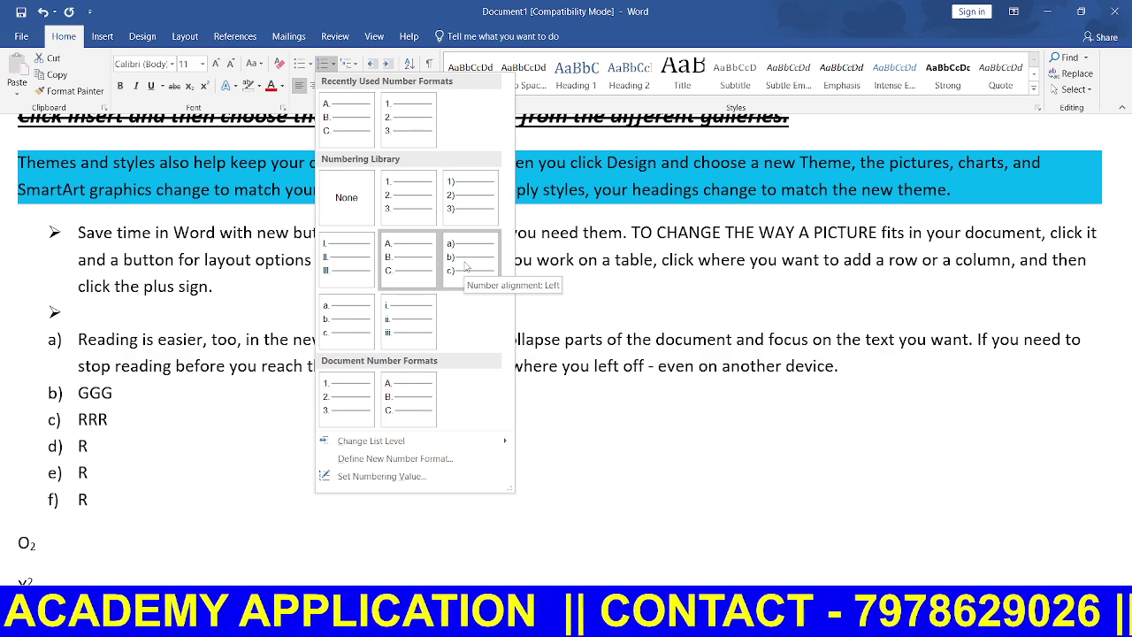
pyautogui.click(341, 255)
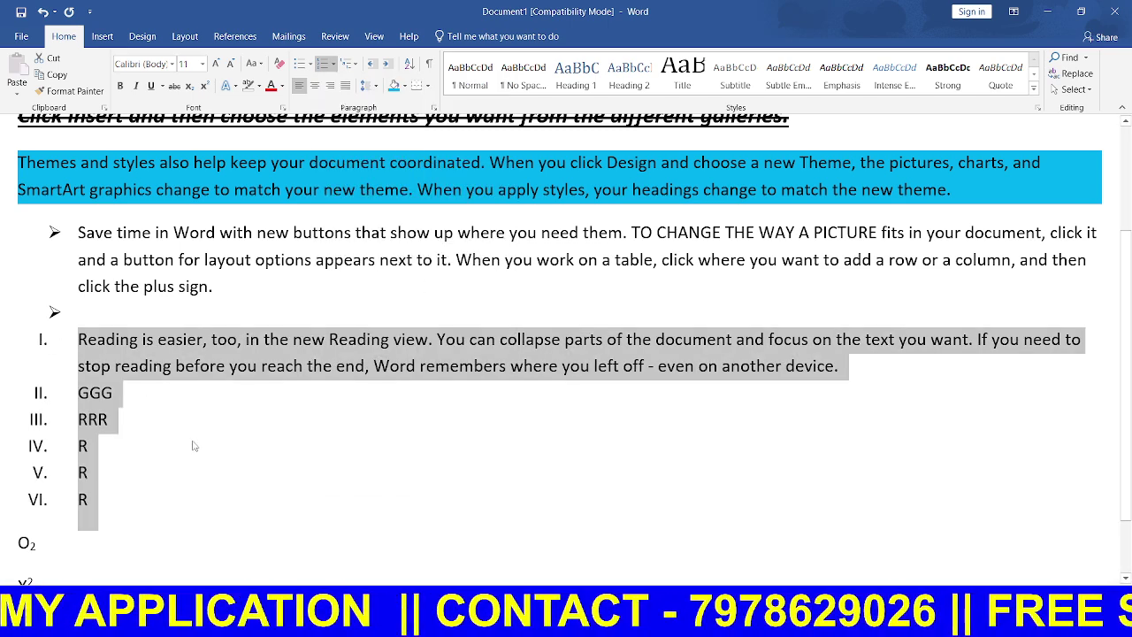
pyautogui.click(195, 447)
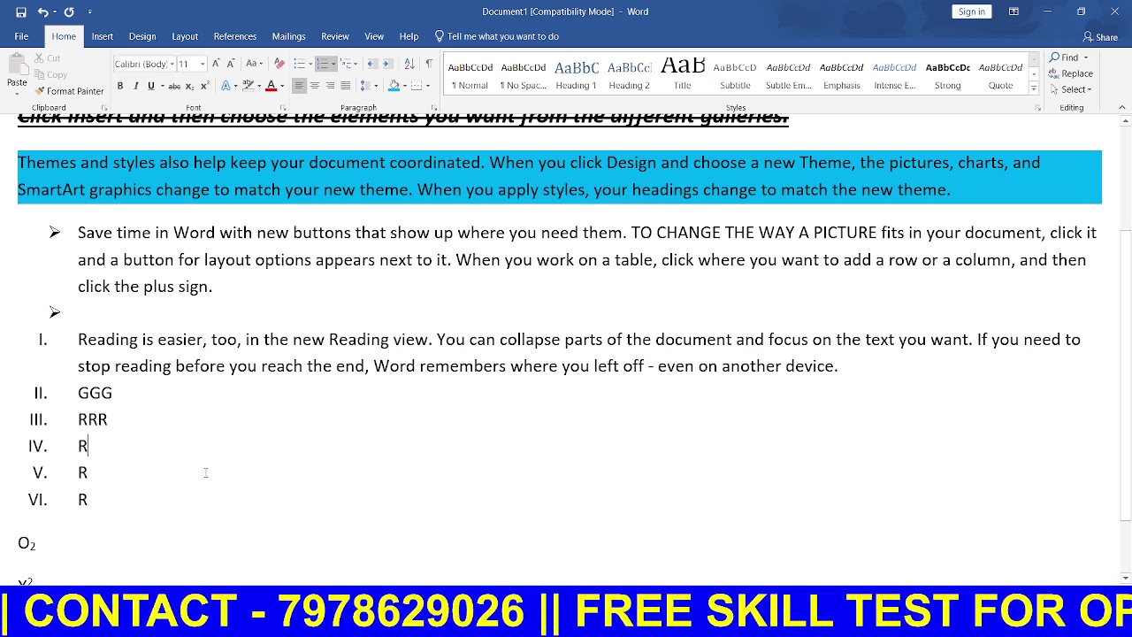
pyautogui.click(205, 472)
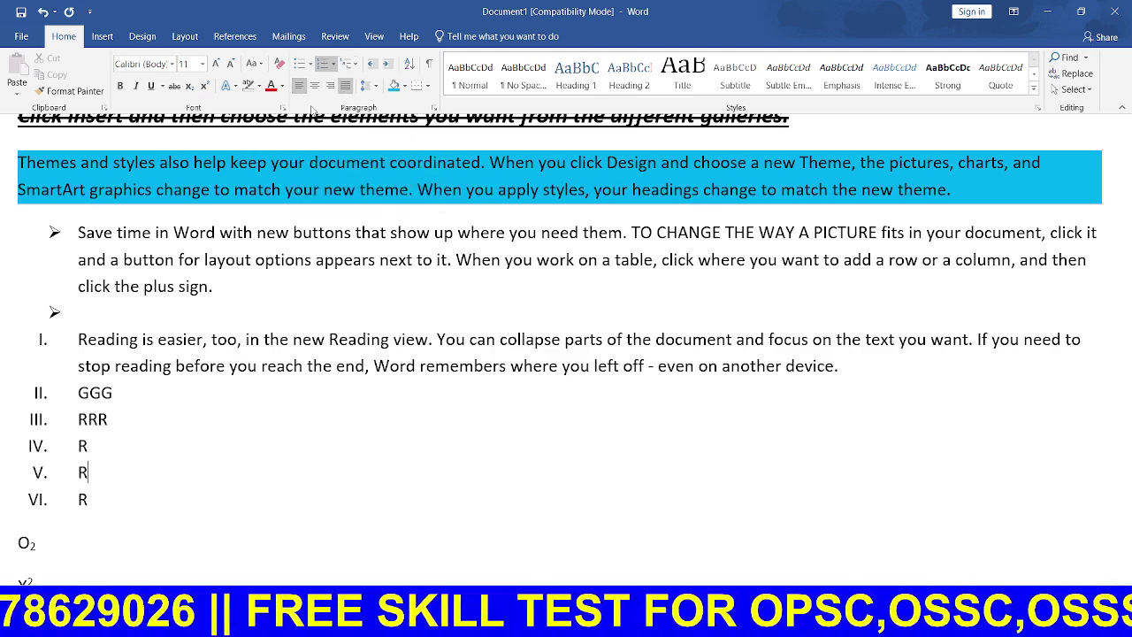
pyautogui.scroll(3, 301, 473)
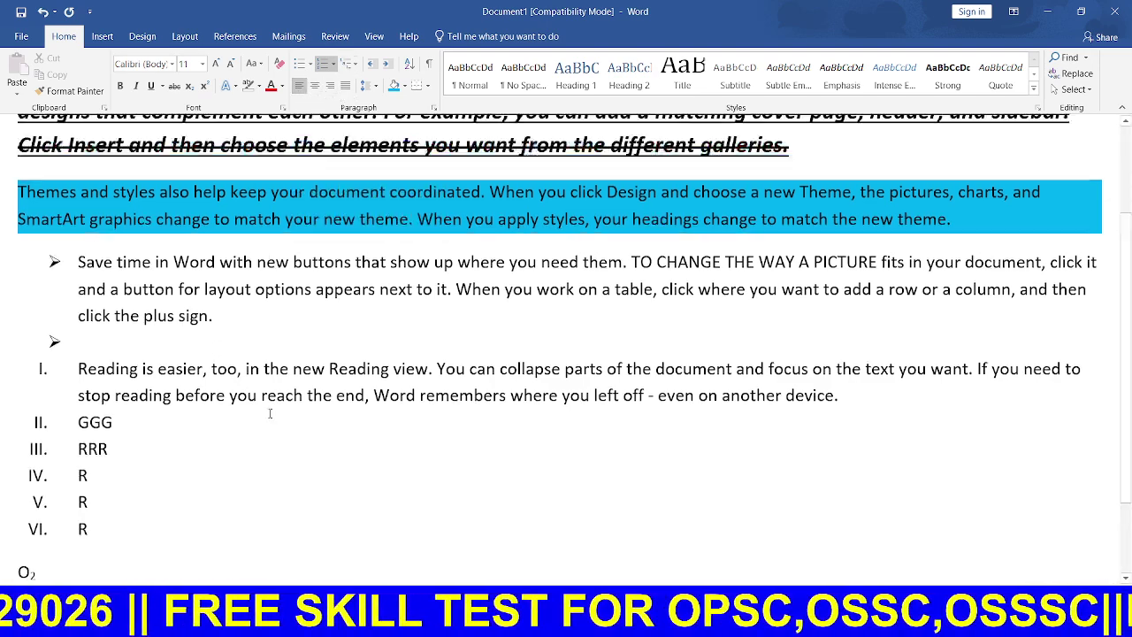
# Step: Clear the document and generate five sample paragraphs with =RAND()
pyautogui.hotkey('ctrl', 'a')
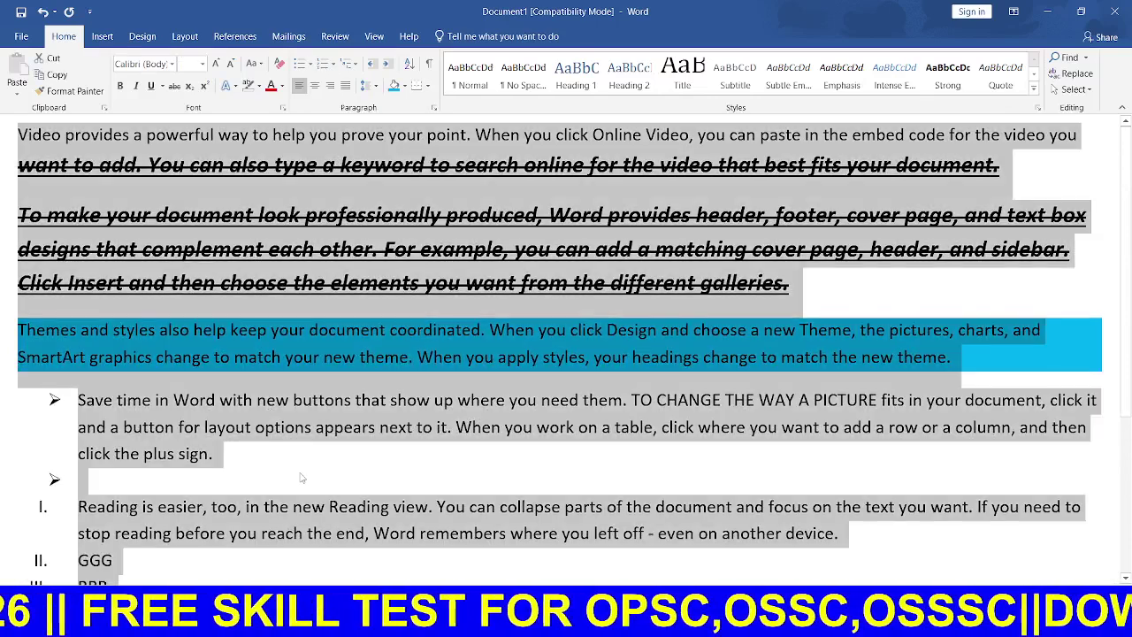
pyautogui.press('Delete')
pyautogui.write('=')
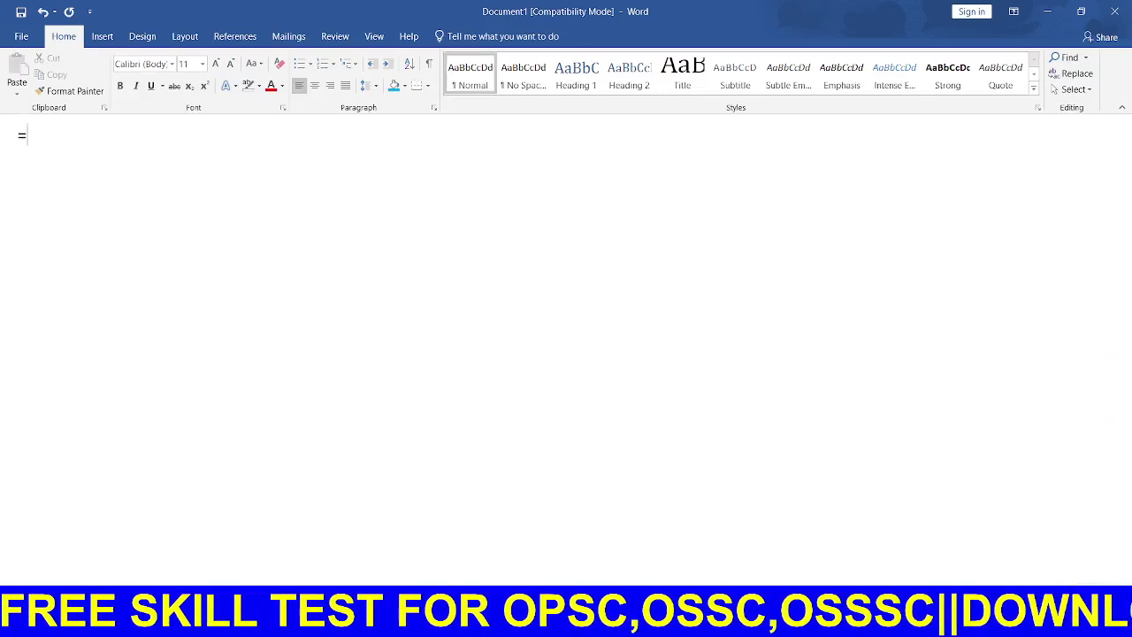
pyautogui.write('RAND')
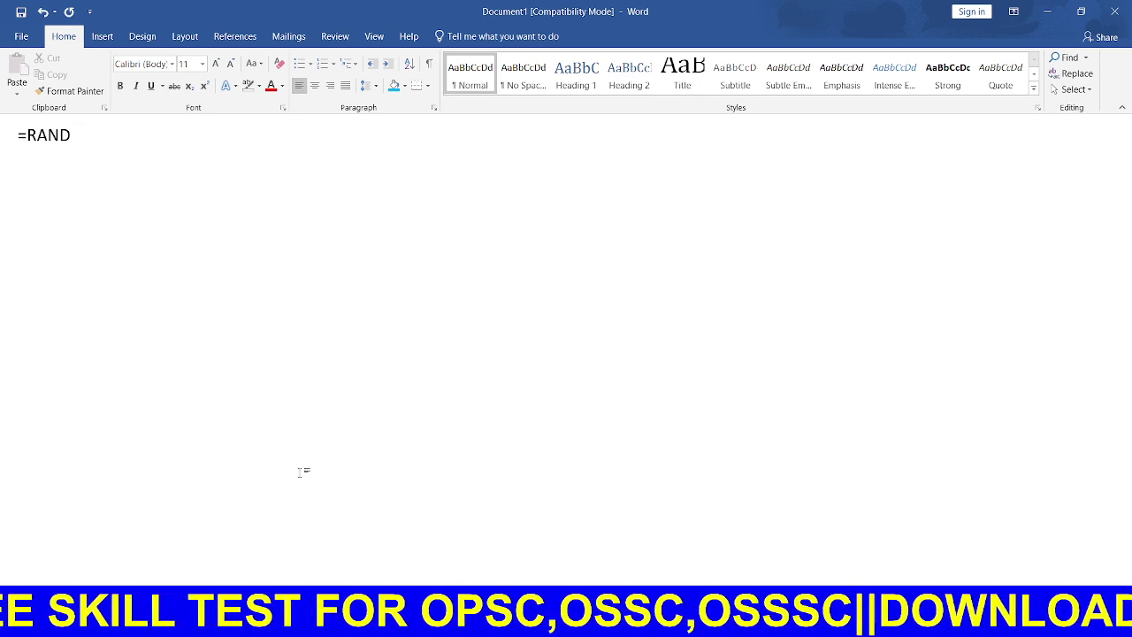
pyautogui.write('()')
pyautogui.press('Right')
pyautogui.press('Return')
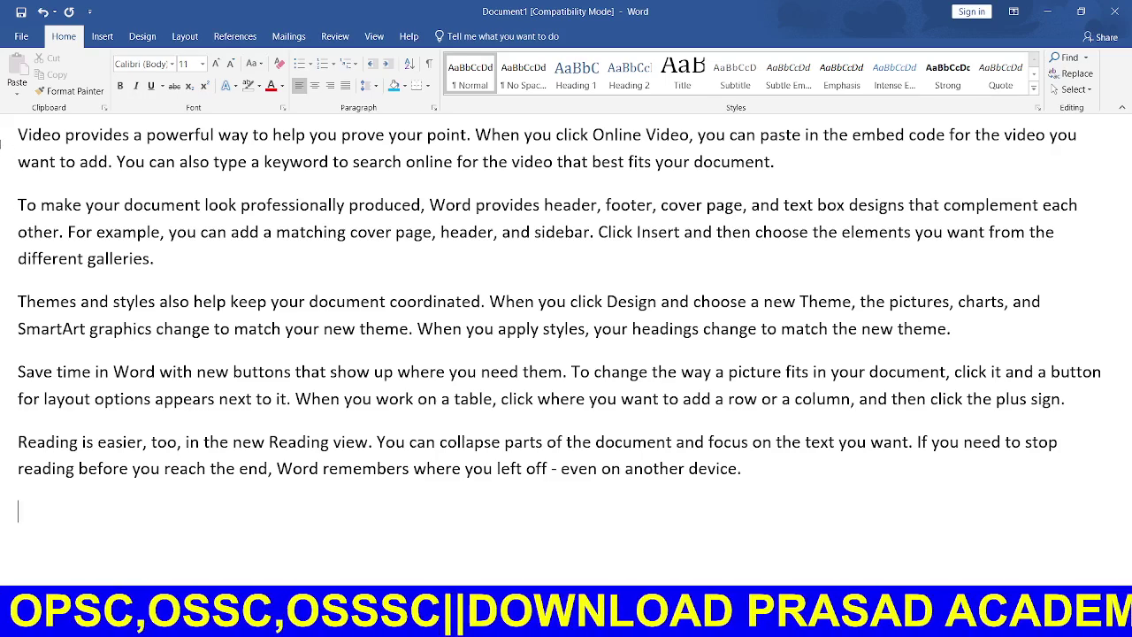
pyautogui.moveTo(20, 133); pyautogui.dragTo(747, 488)
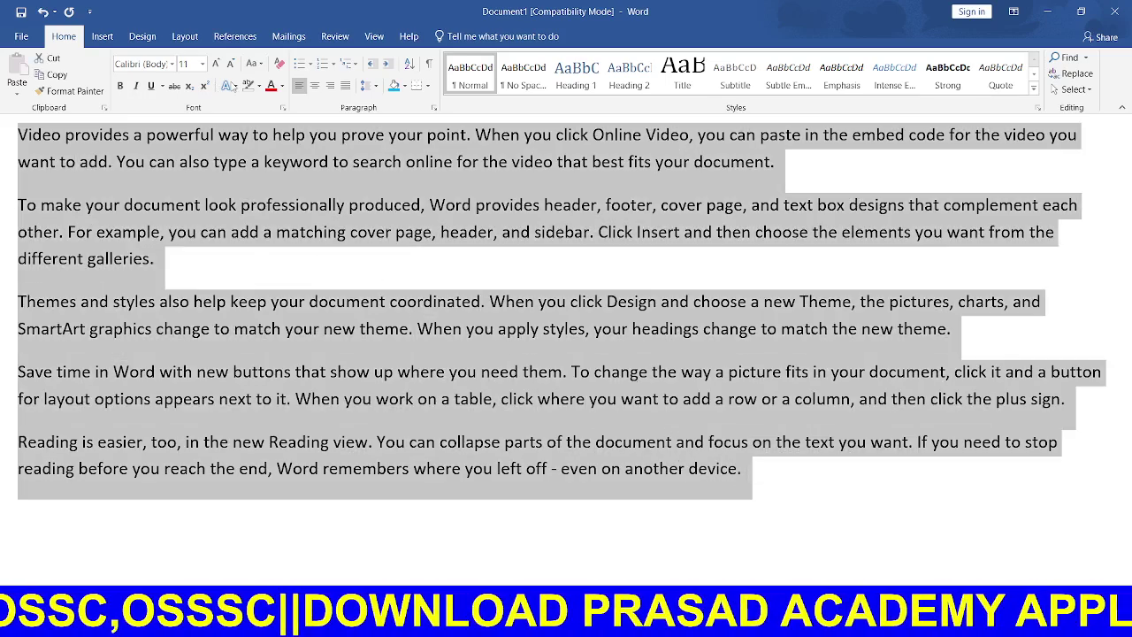
# Step: Justify the five sample paragraphs, briefly left-aligning them before justifying again
pyautogui.hotkey('ctrl', 'j')
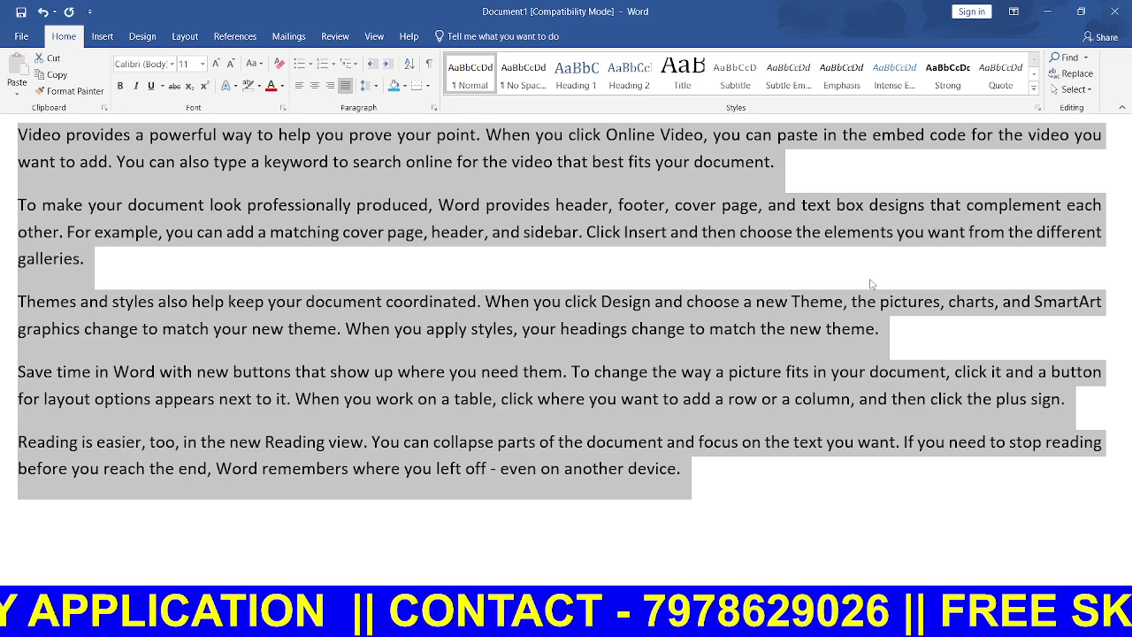
pyautogui.hotkey('ctrl', 'l')
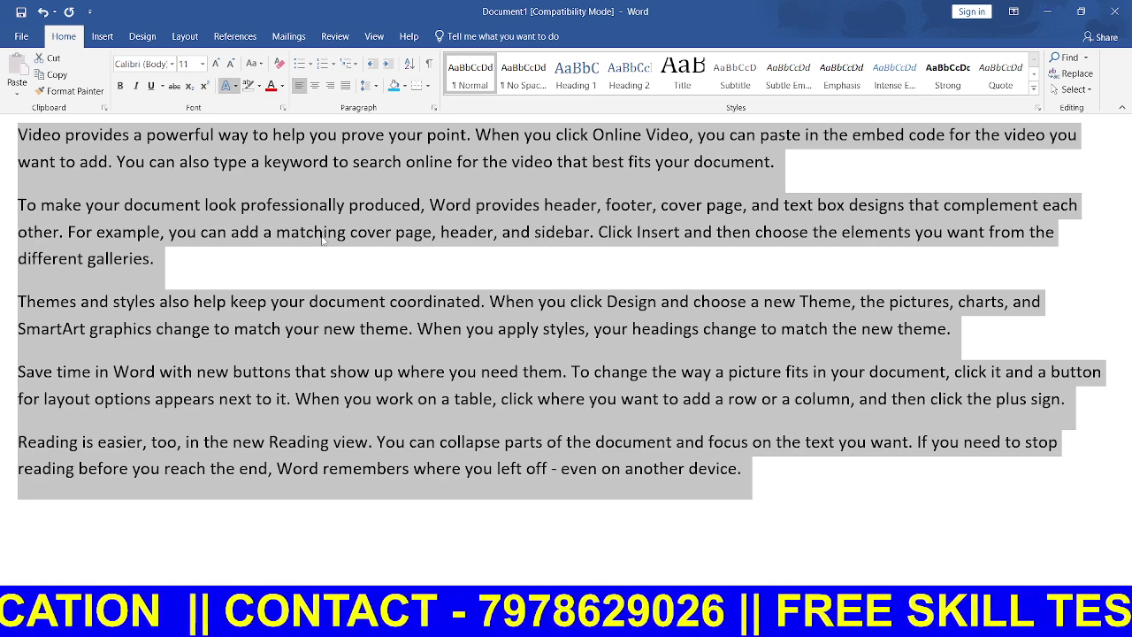
pyautogui.click(346, 86)
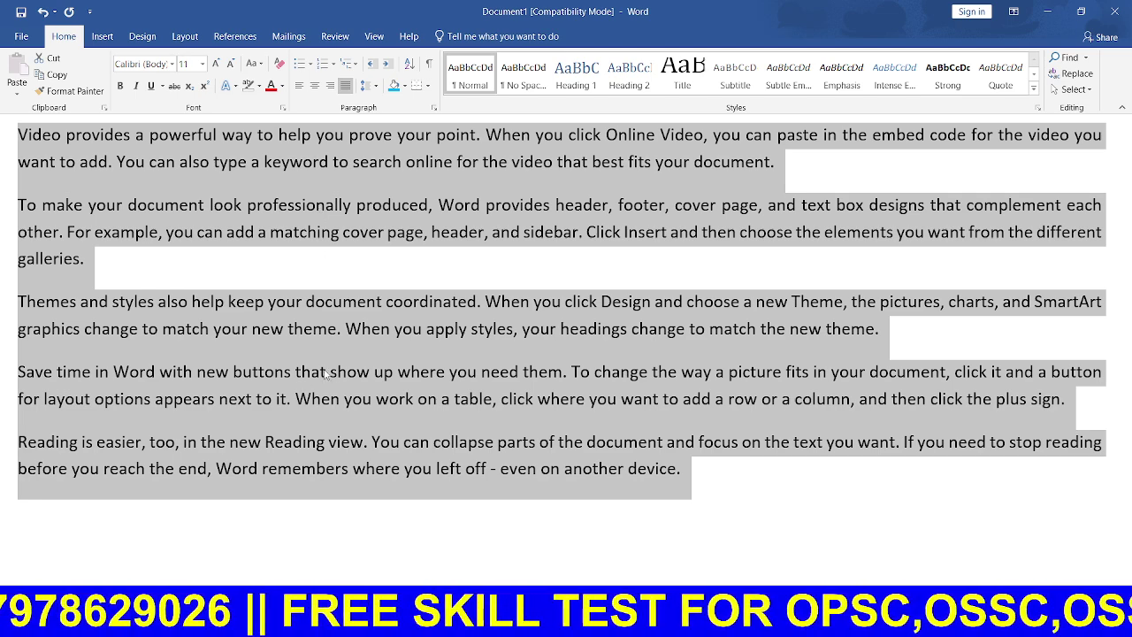
pyautogui.click(205, 262)
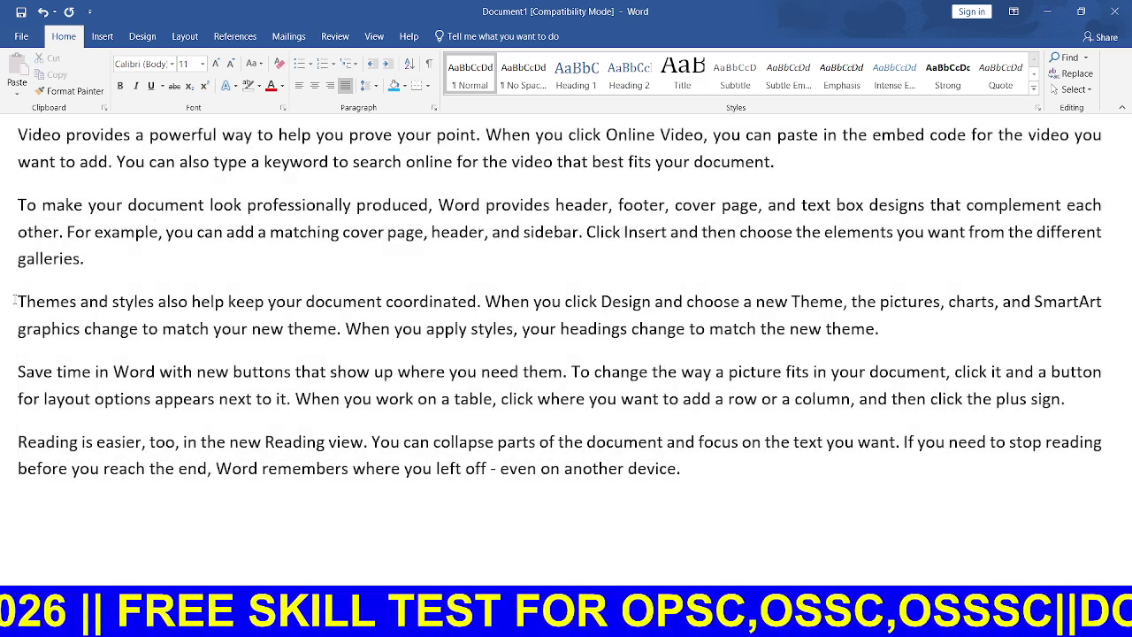
# Step: Join the To make, Themes, Save time and Reading paragraphs onto the first using Backspace
pyautogui.click(15, 301)
pyautogui.press('BackSpace')
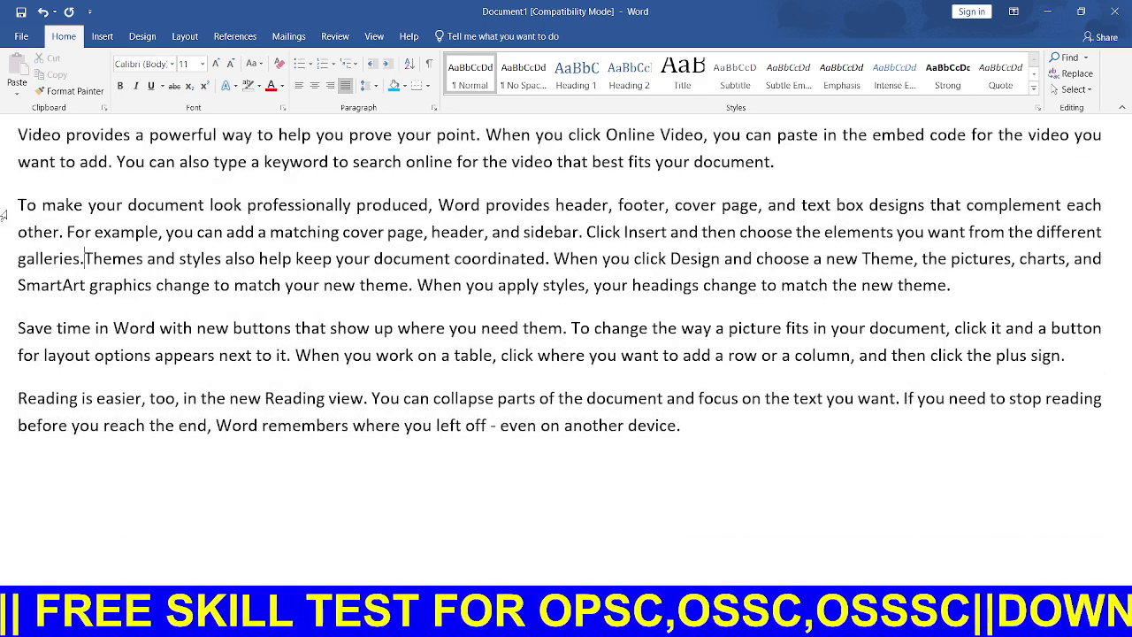
pyautogui.click(17, 205)
pyautogui.press('BackSpace')
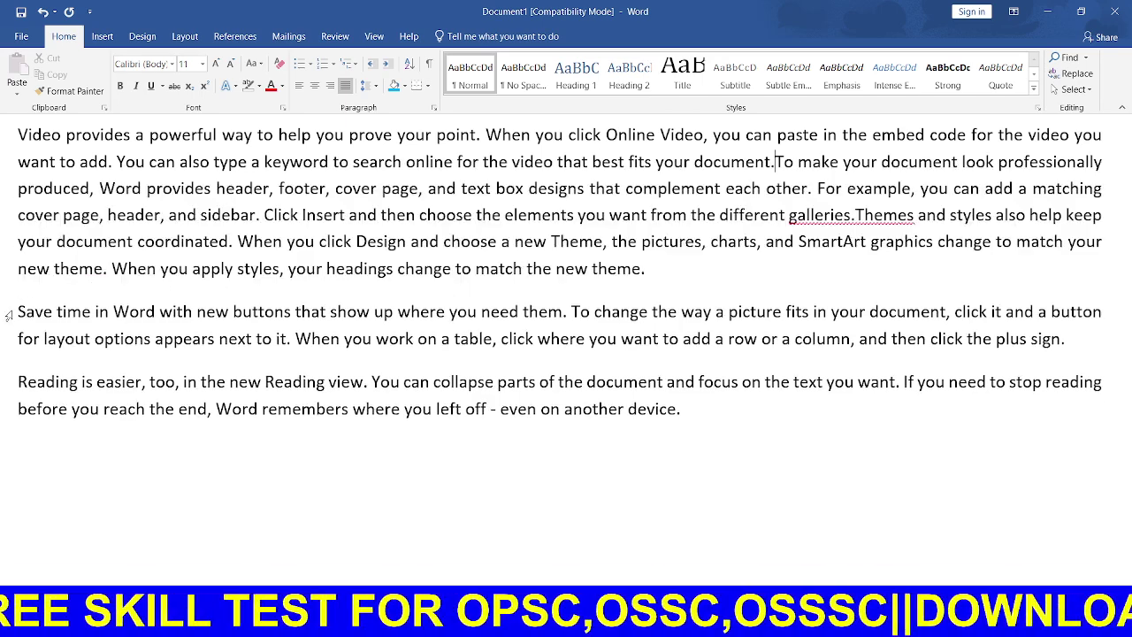
pyautogui.click(17, 311)
pyautogui.press('BackSpace')
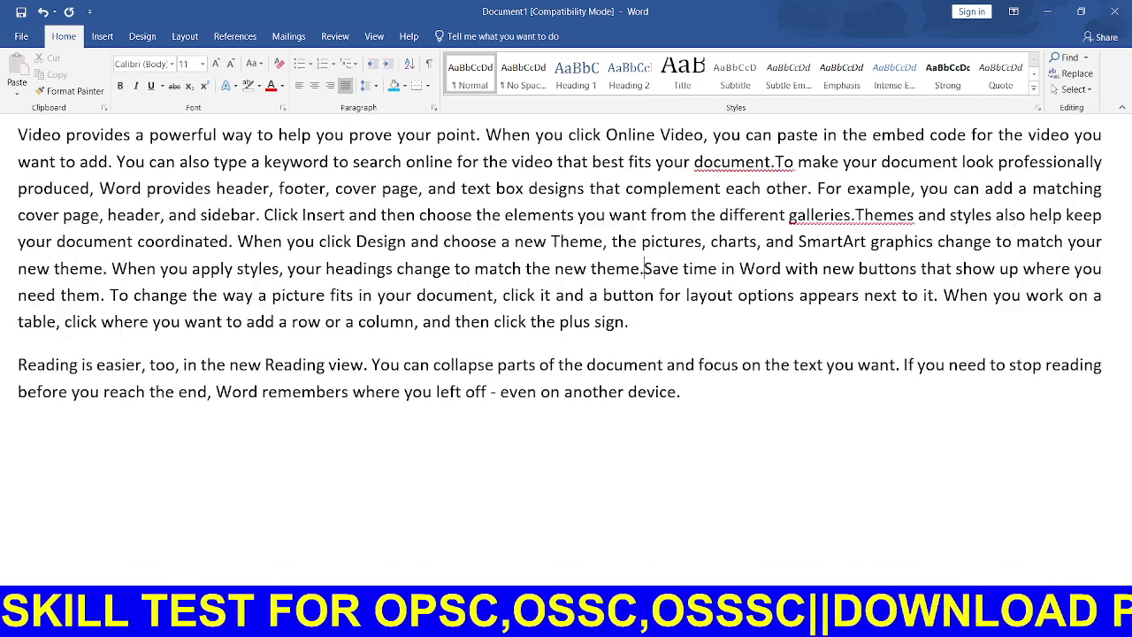
pyautogui.click(18, 364)
pyautogui.press('BackSpace')
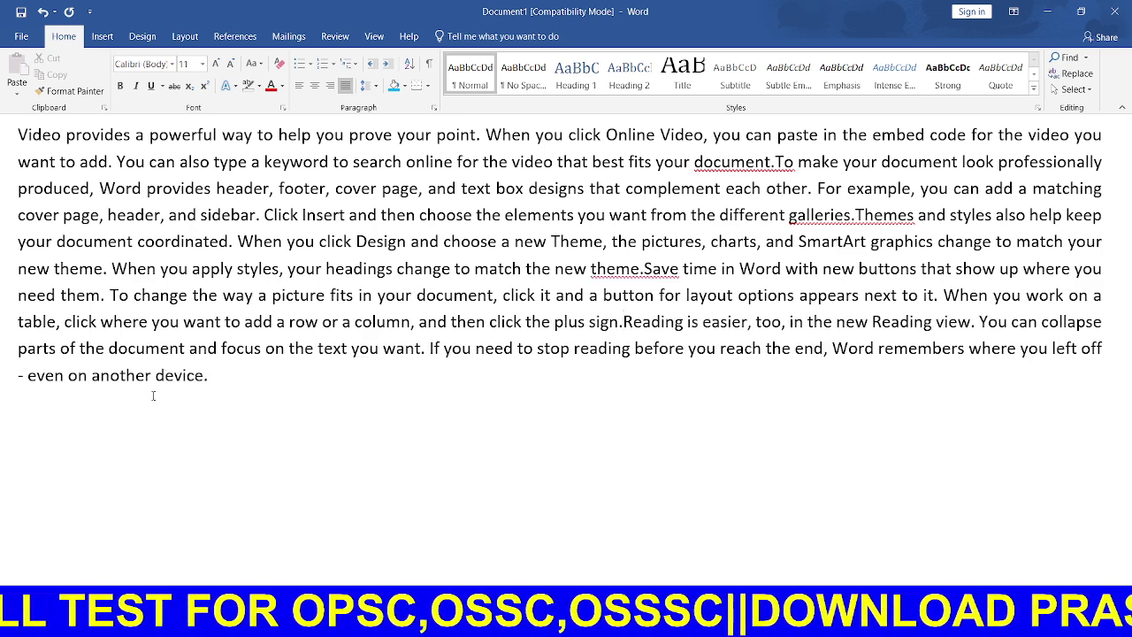
pyautogui.hotkey('ctrl', 'a')
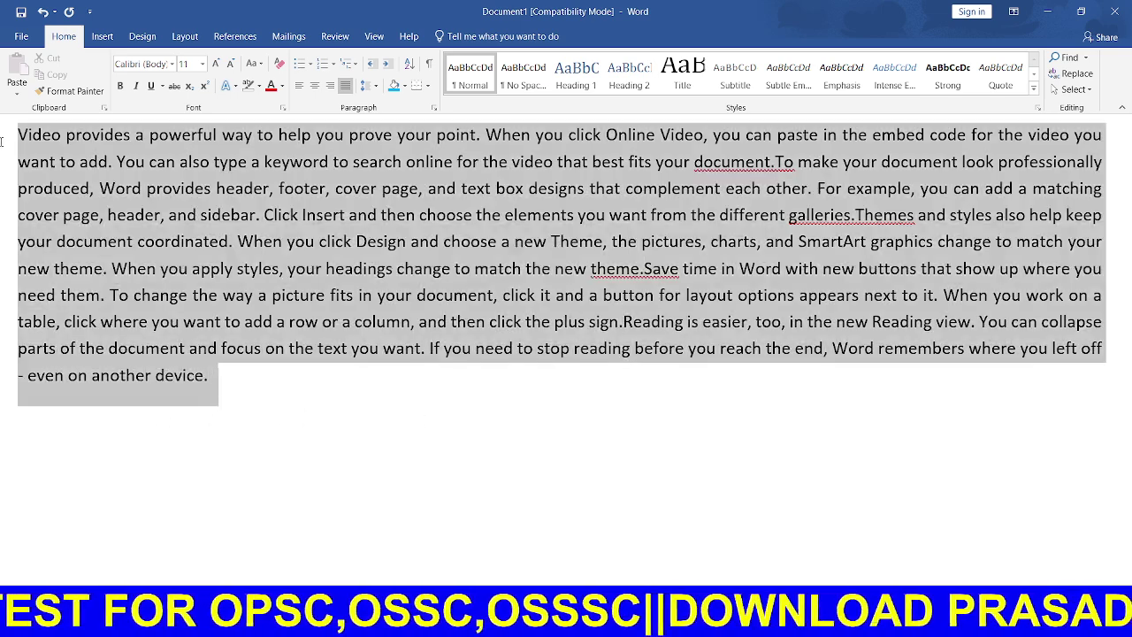
# Step: Centre the merged paragraph, then justify it
pyautogui.click(314, 89)
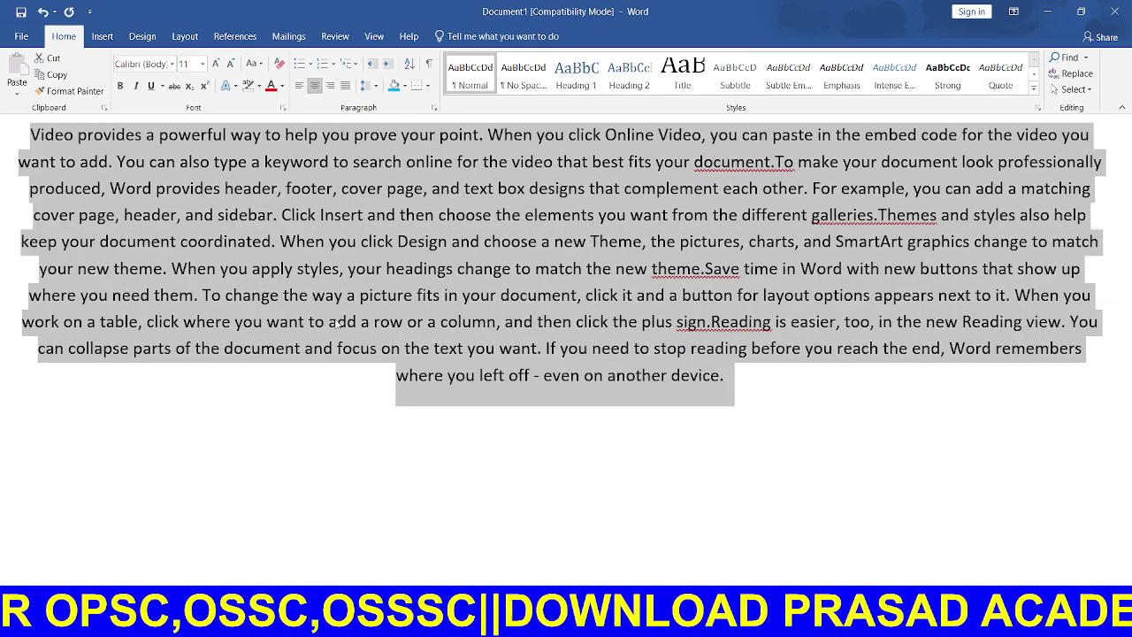
pyautogui.click(124, 212)
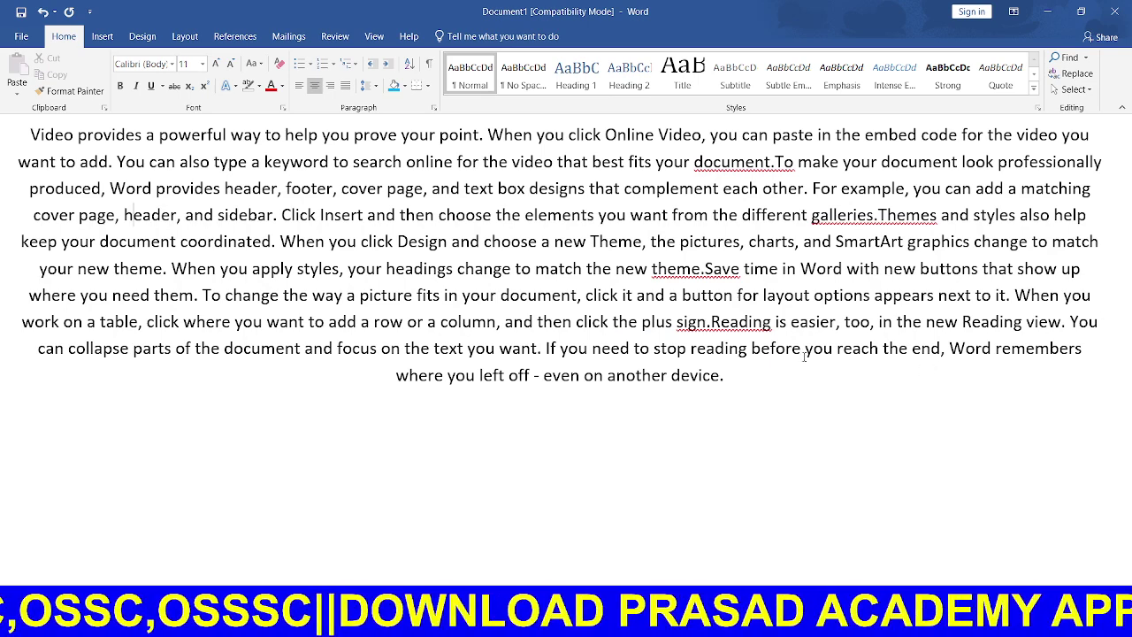
pyautogui.moveTo(763, 375); pyautogui.dragTo(2, 110)
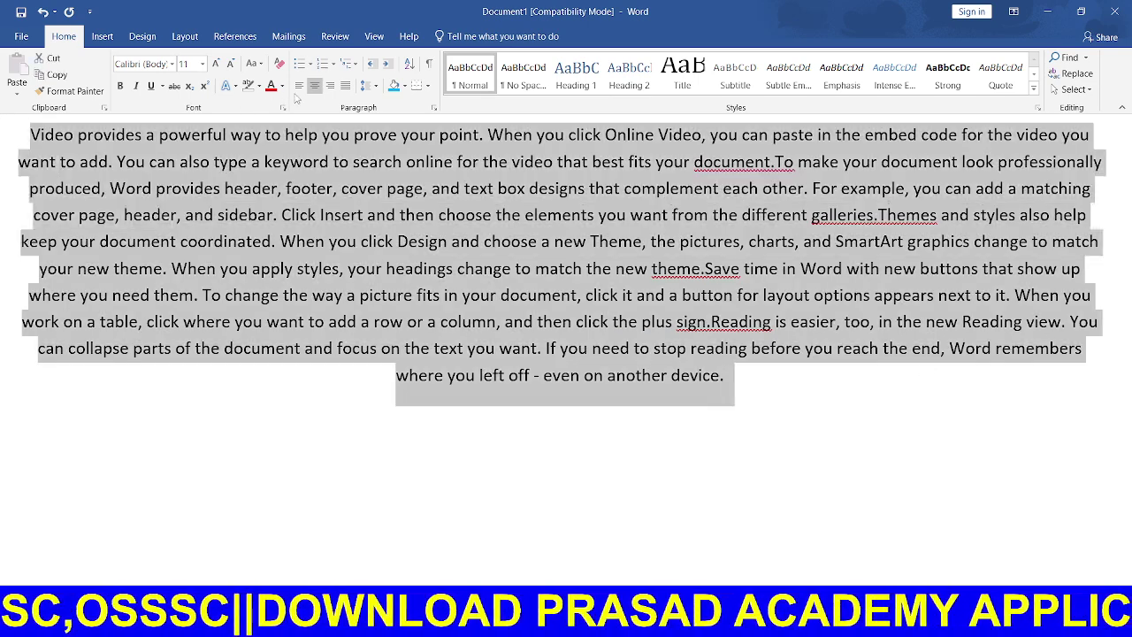
pyautogui.click(345, 86)
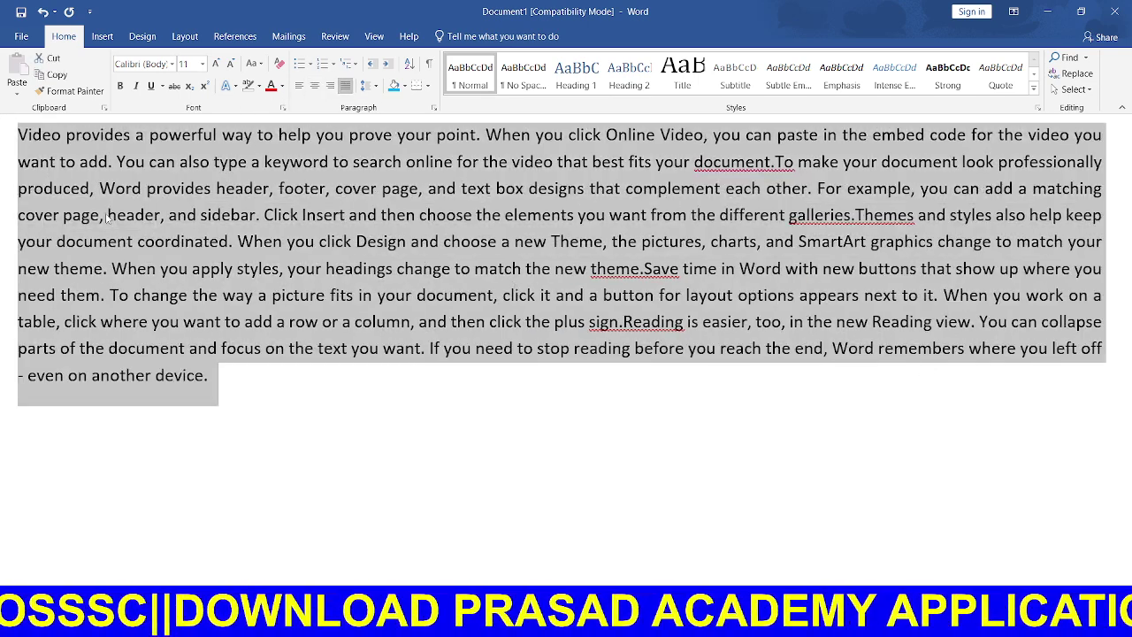
pyautogui.click(43, 137)
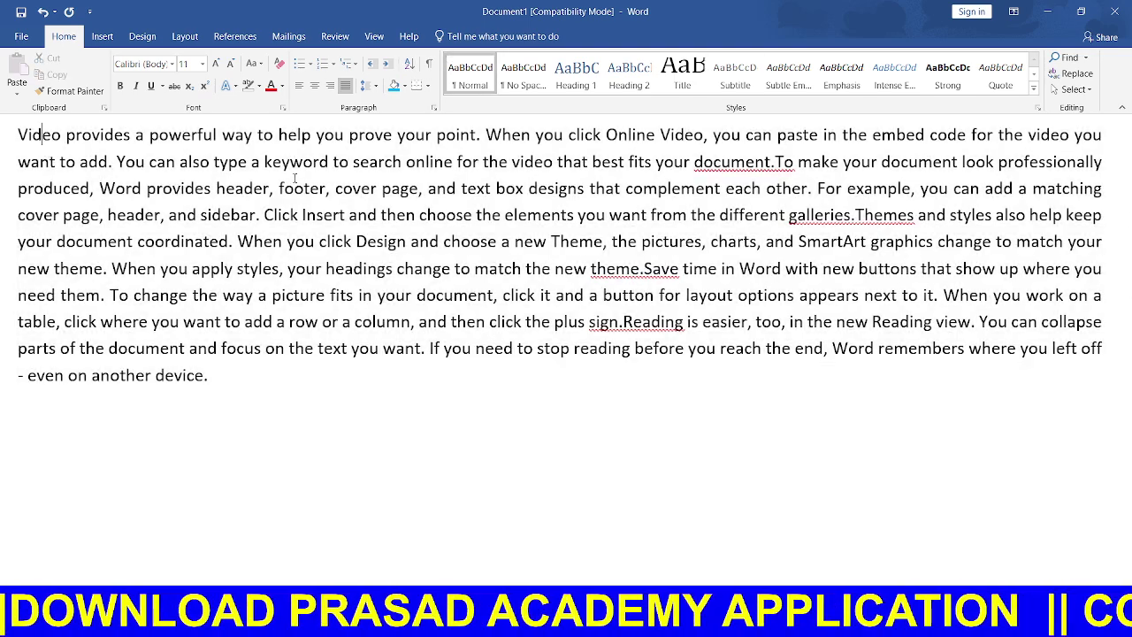
# Step: Try centre, right and left alignment on the paragraph, ending with it justified
pyautogui.hotkey('ctrl', 'a')
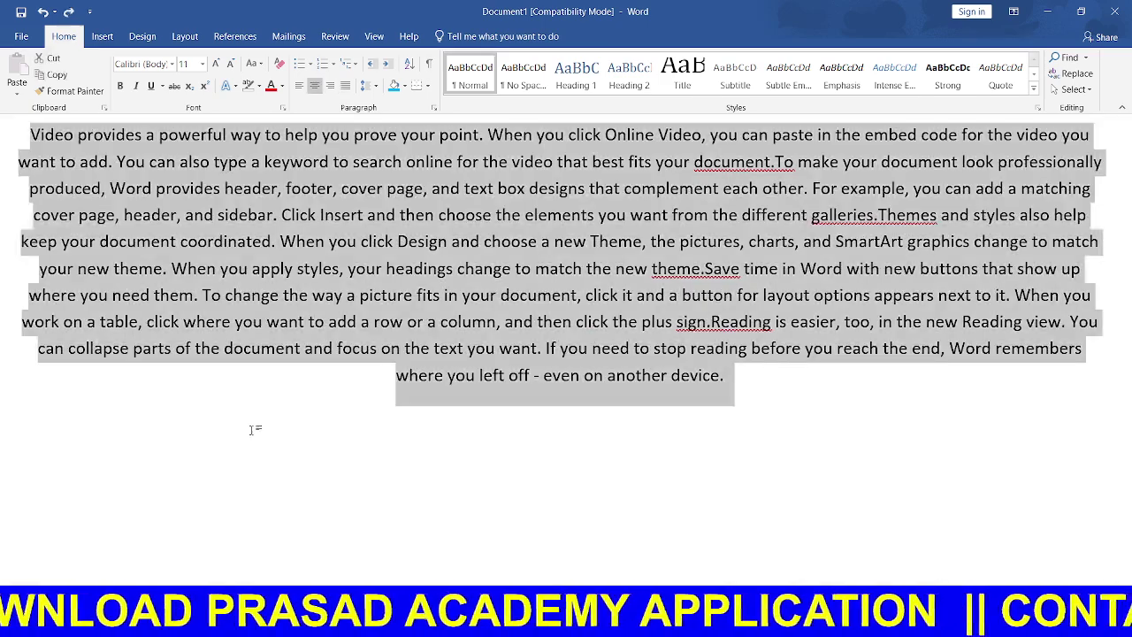
pyautogui.hotkey('ctrl', 'e')
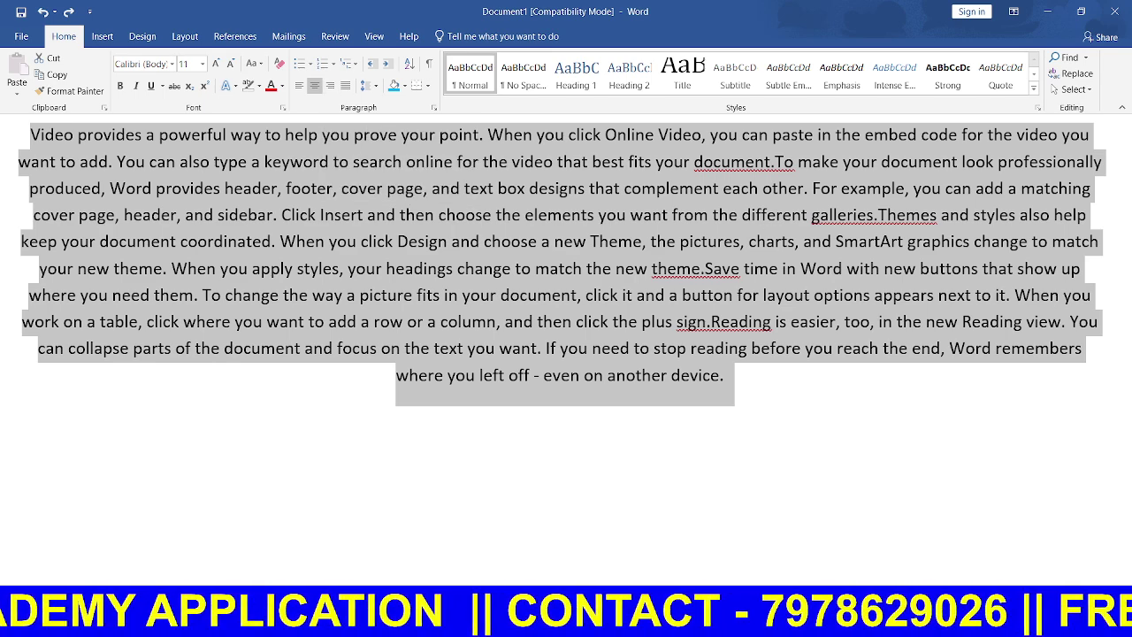
pyautogui.hotkey('ctrl', 'r')
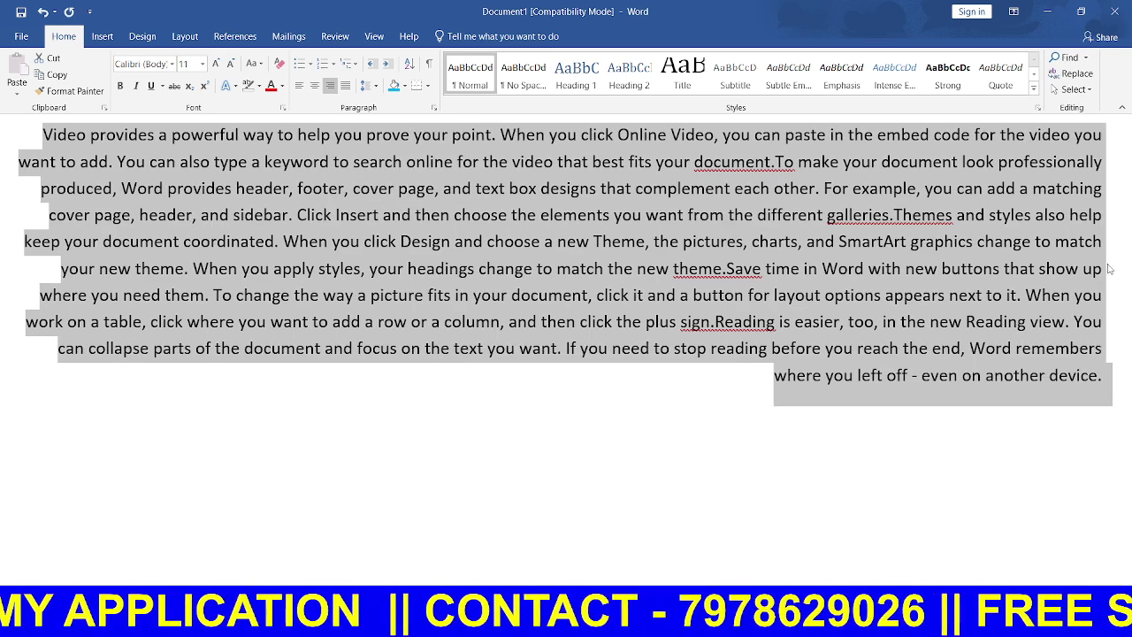
pyautogui.click(1106, 376)
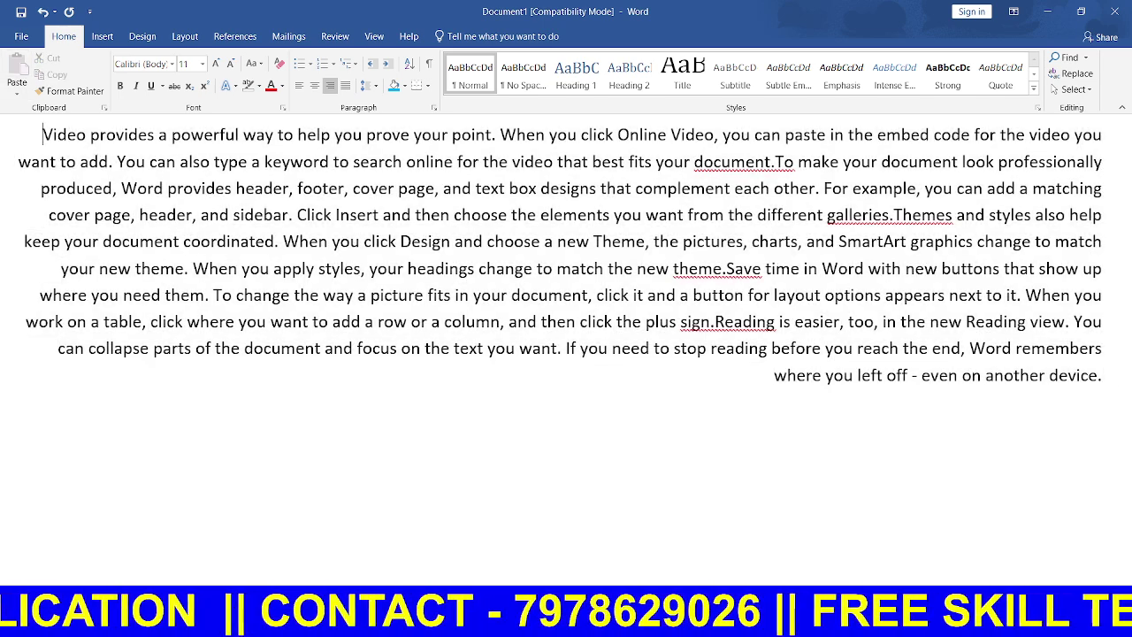
pyautogui.hotkey('ctrl', 'shift', 'End')
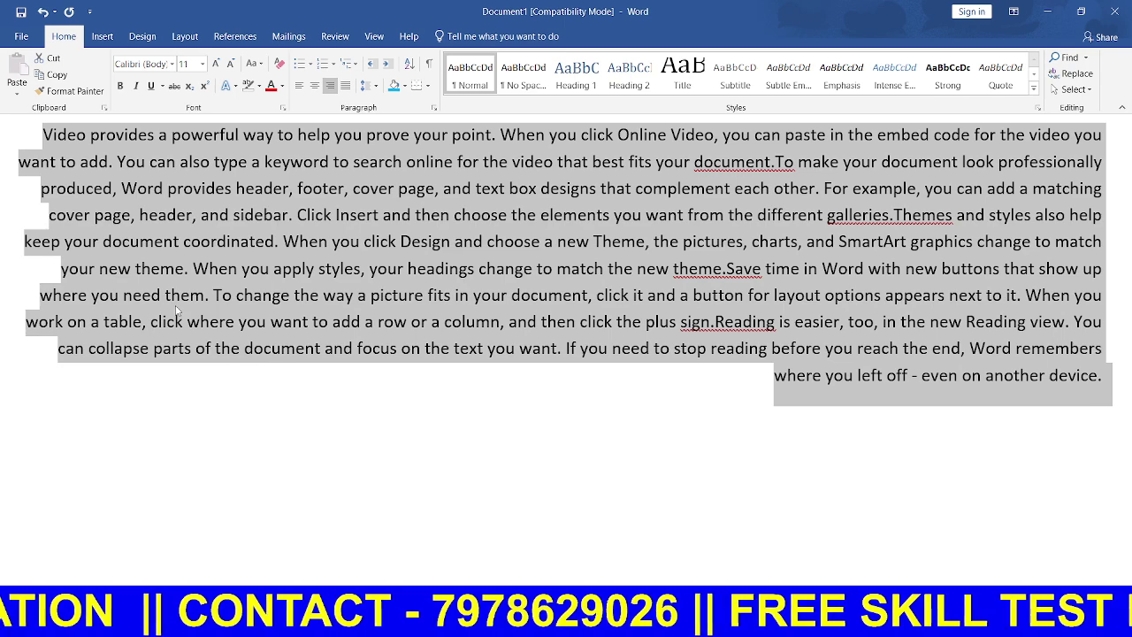
pyautogui.hotkey('ctrl', 'l')
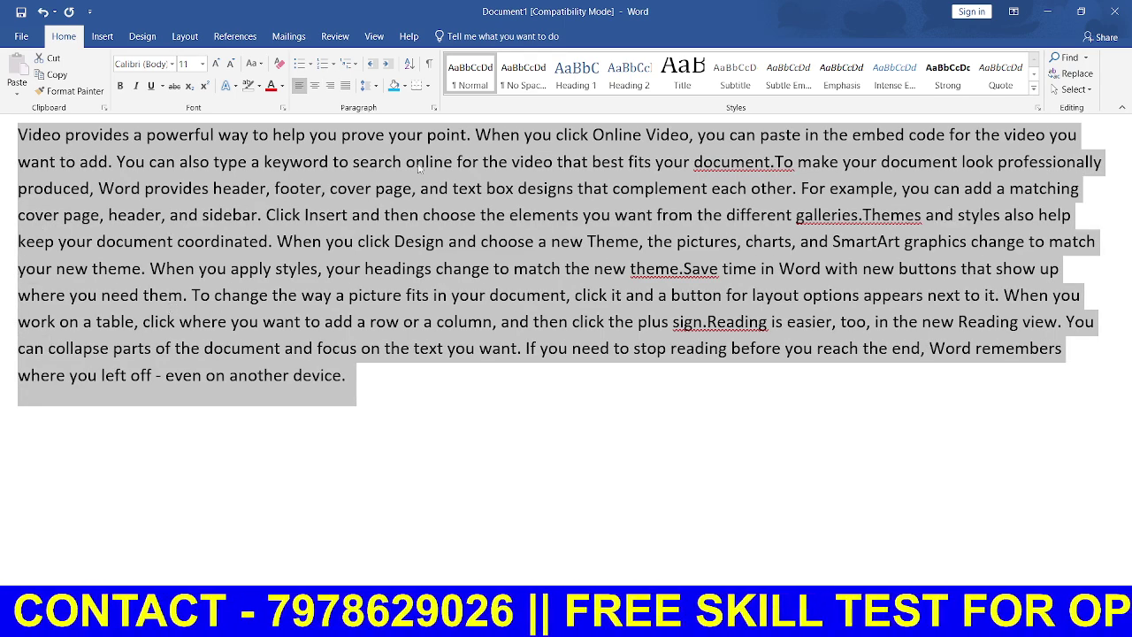
pyautogui.click(391, 348)
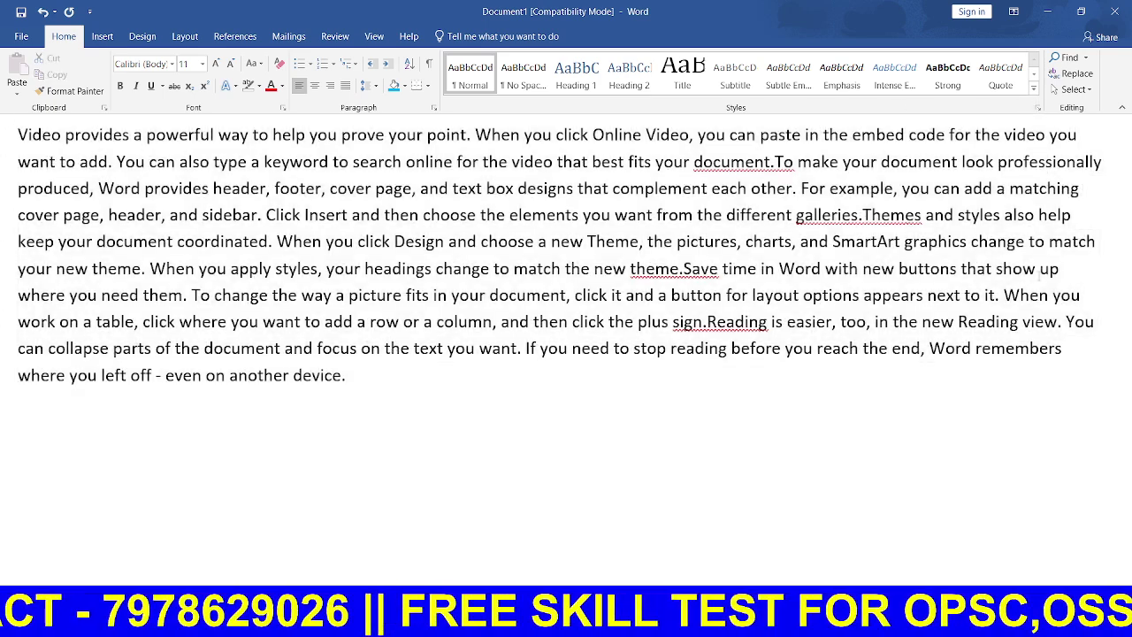
pyautogui.hotkey('ctrl', 'a')
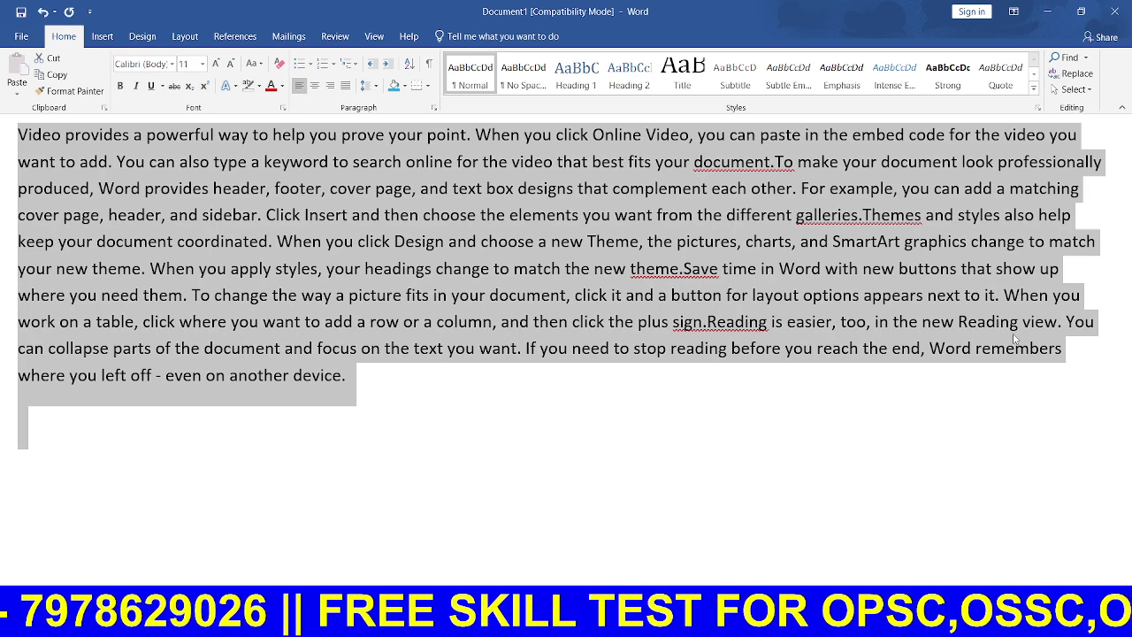
pyautogui.hotkey('ctrl', 'r')
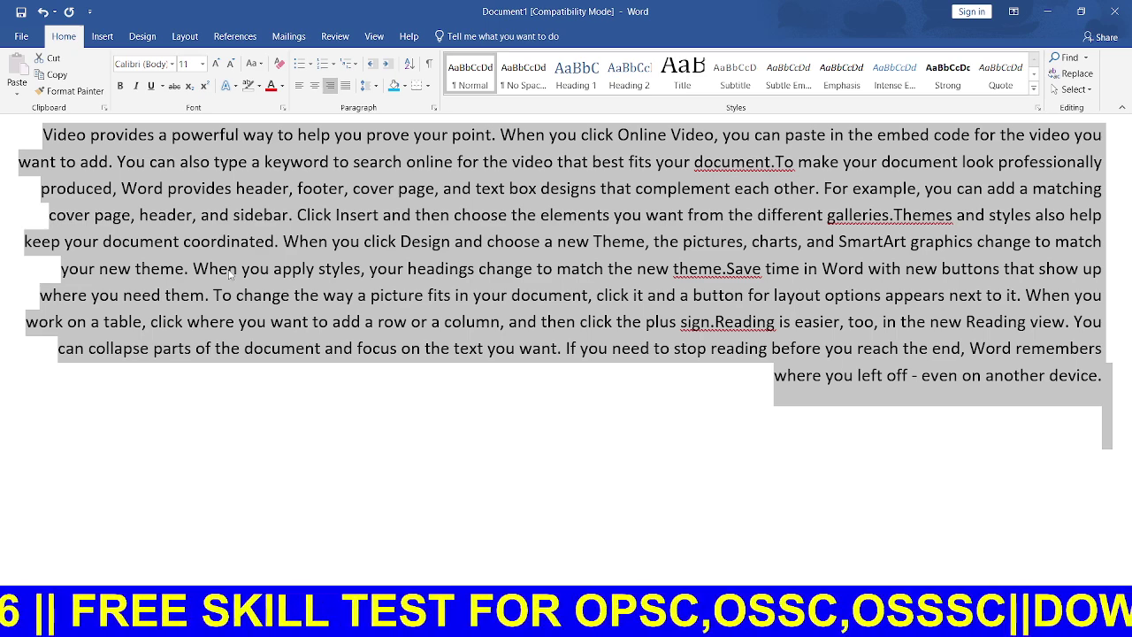
pyautogui.hotkey('ctrl', 'j')
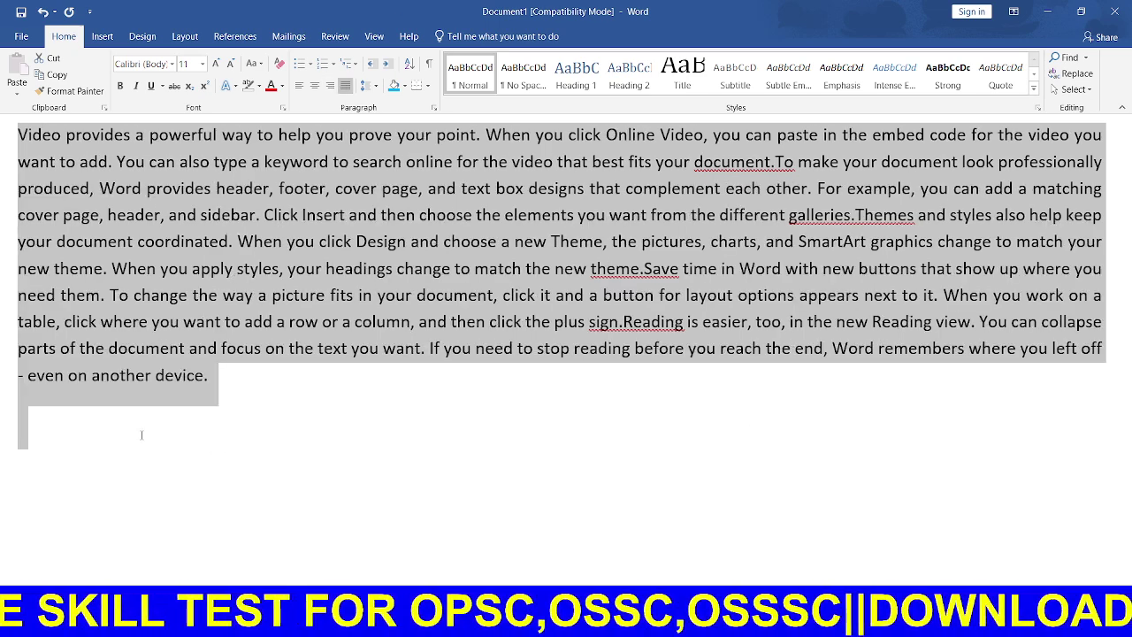
pyautogui.click(418, 409)
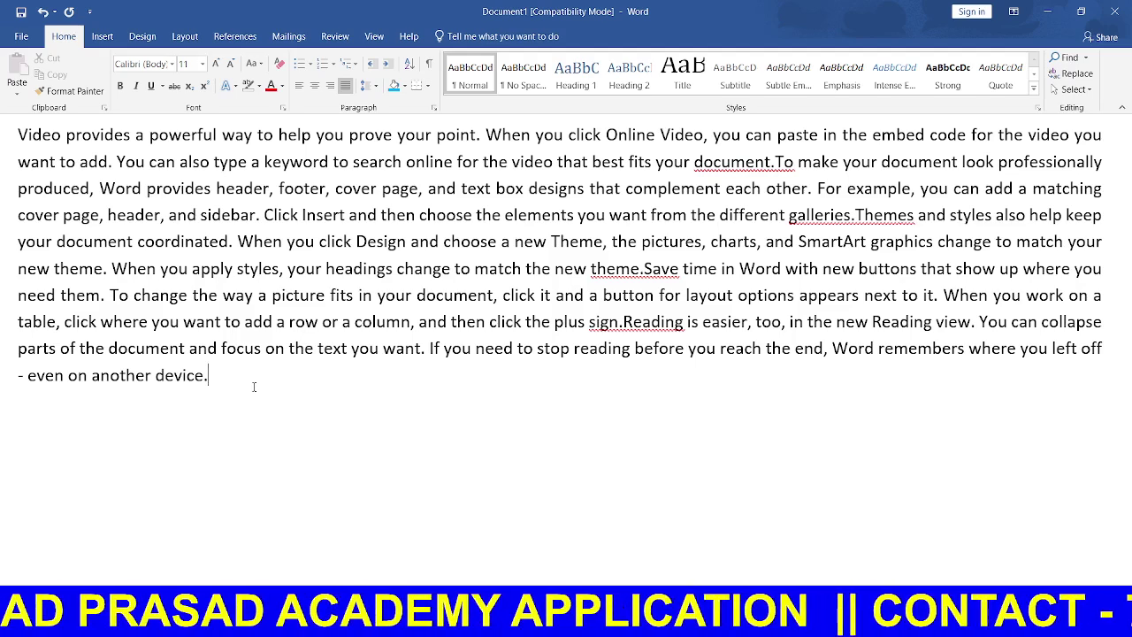
pyautogui.hotkey('ctrl', 'a')
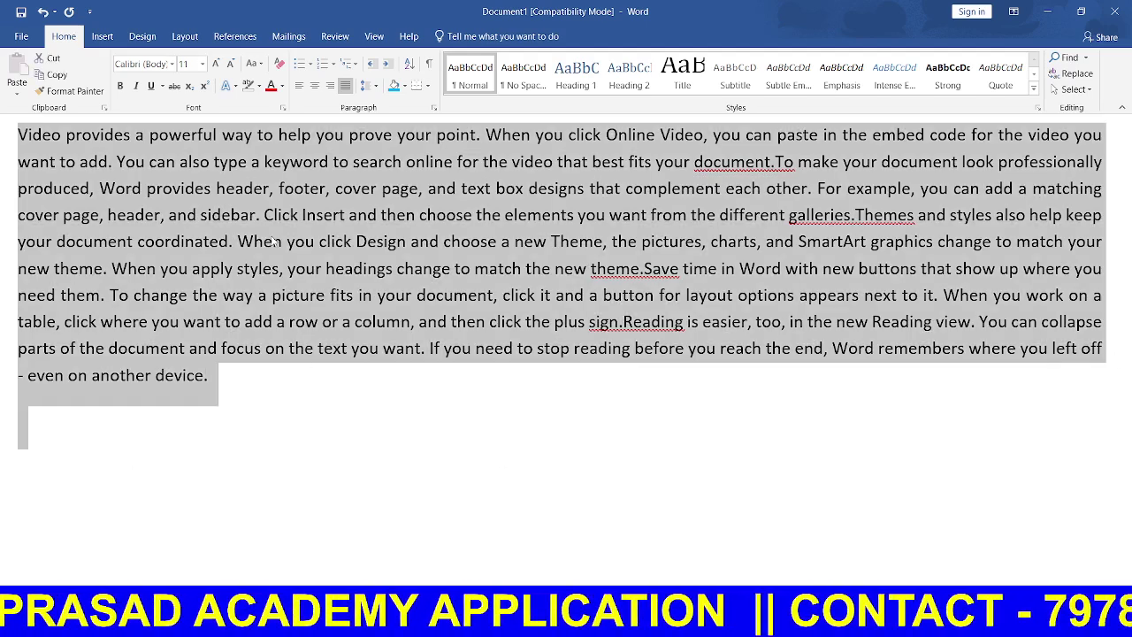
pyautogui.click(370, 86)
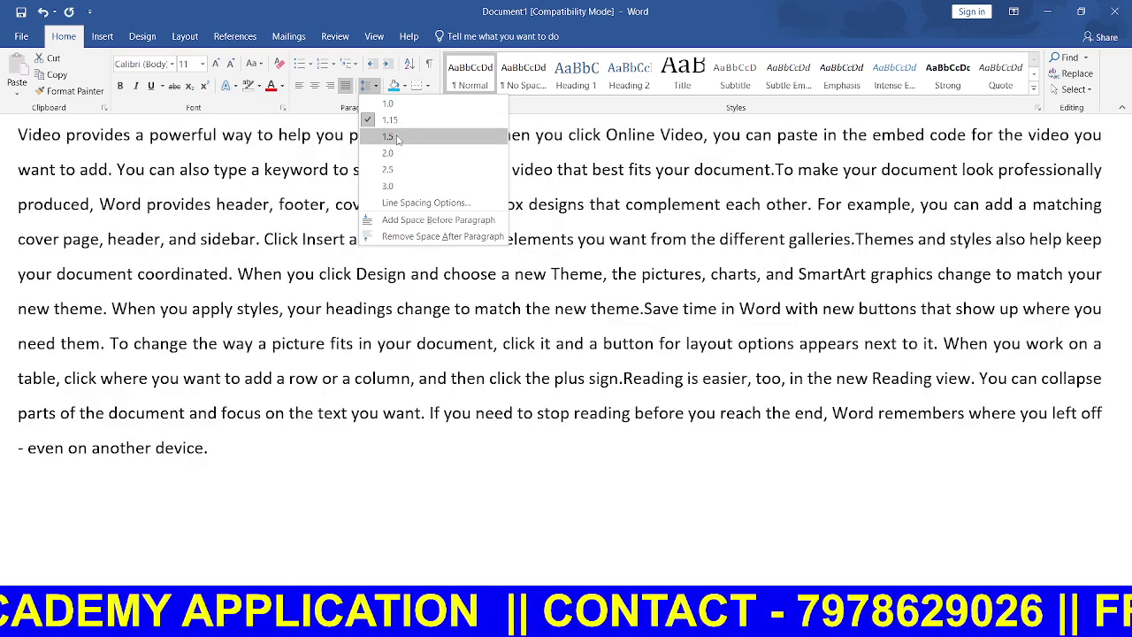
# Step: Apply 1.5 line spacing to the merged paragraph, then close the spacing menu unchanged
pyautogui.click(397, 139)
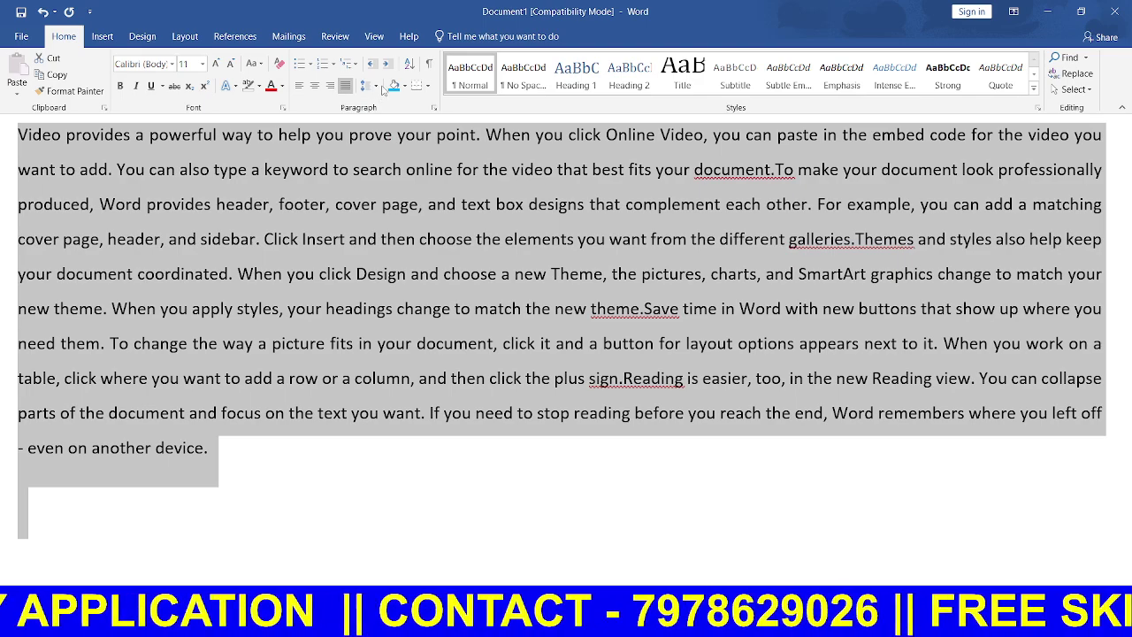
pyautogui.click(370, 85)
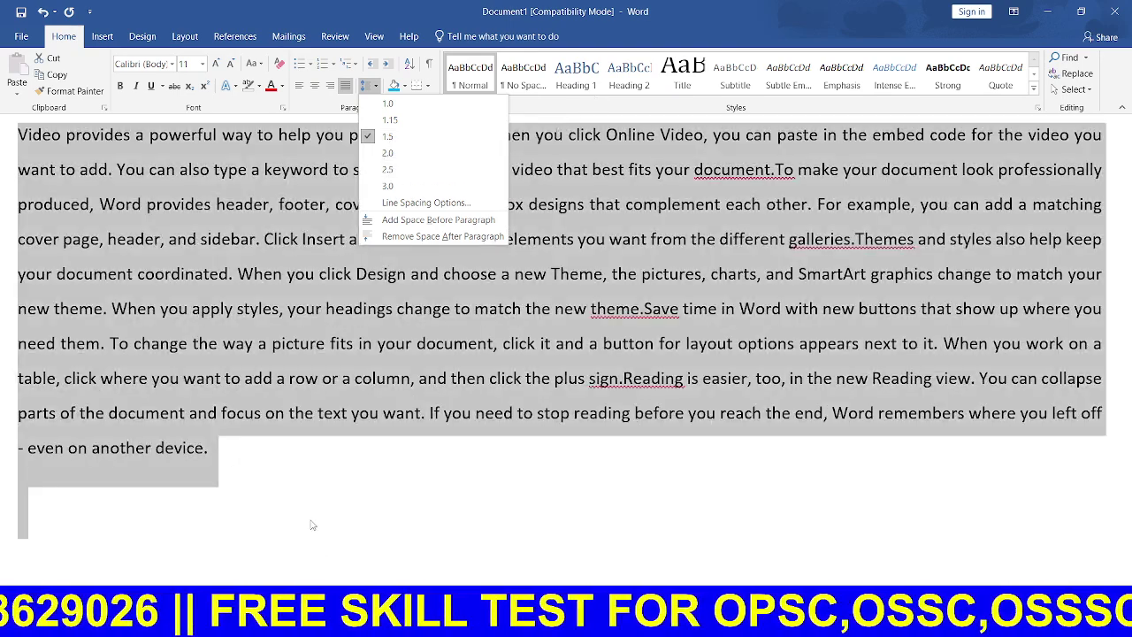
pyautogui.click(312, 525)
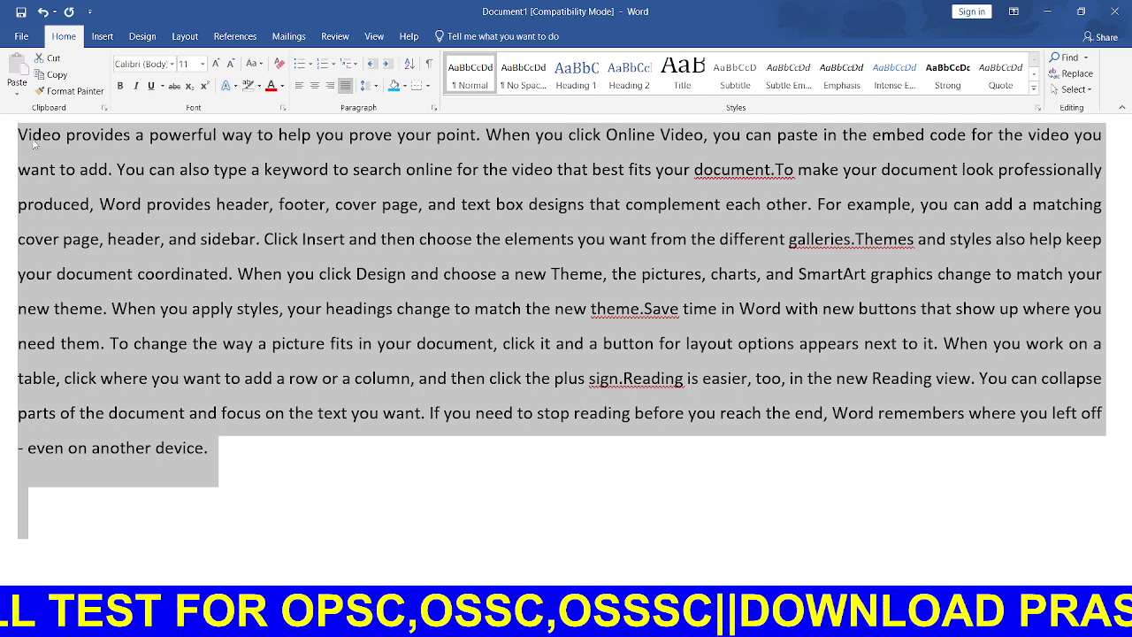
# Step: Add left and right borders to the merged paragraph
pyautogui.click(427, 89)
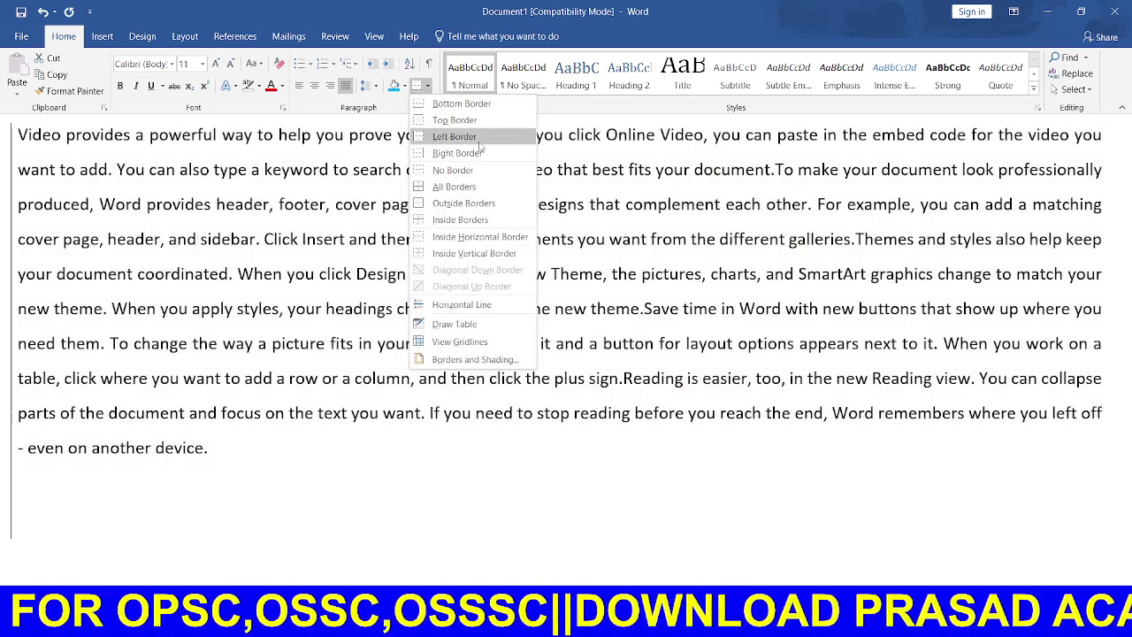
pyautogui.click(482, 140)
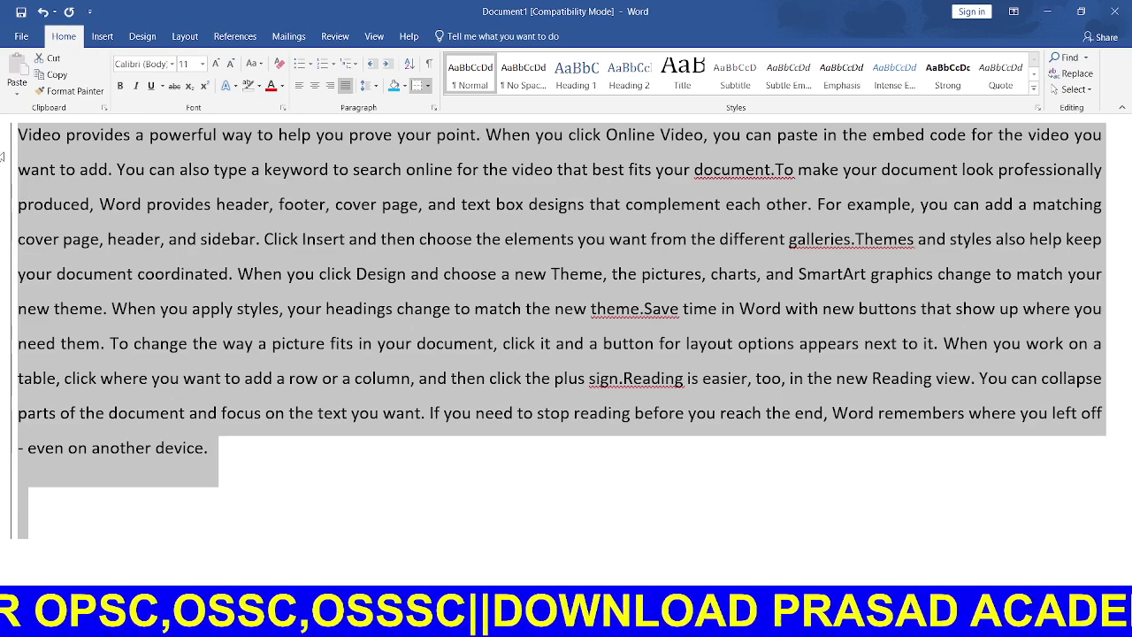
pyautogui.click(25, 142)
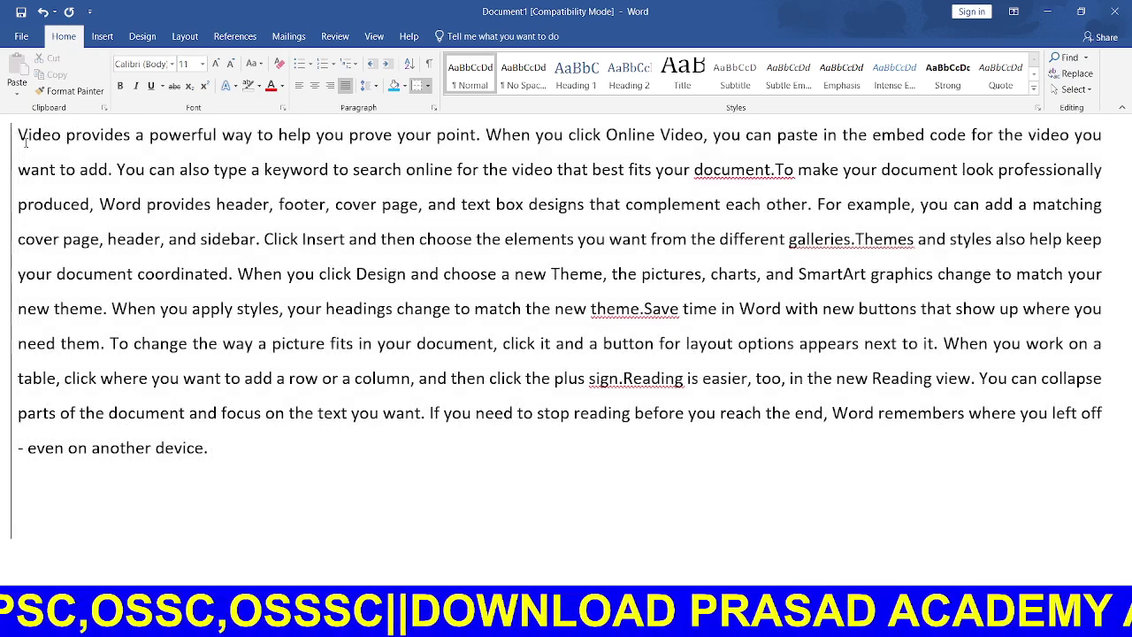
pyautogui.moveTo(19, 137); pyautogui.dragTo(227, 467)
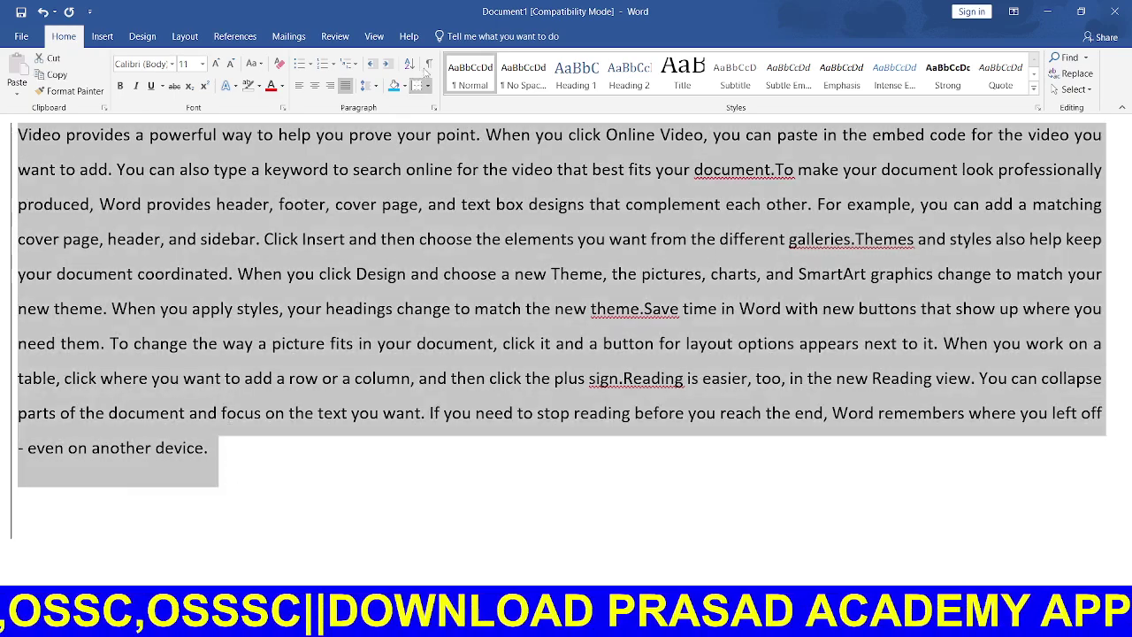
pyautogui.click(426, 85)
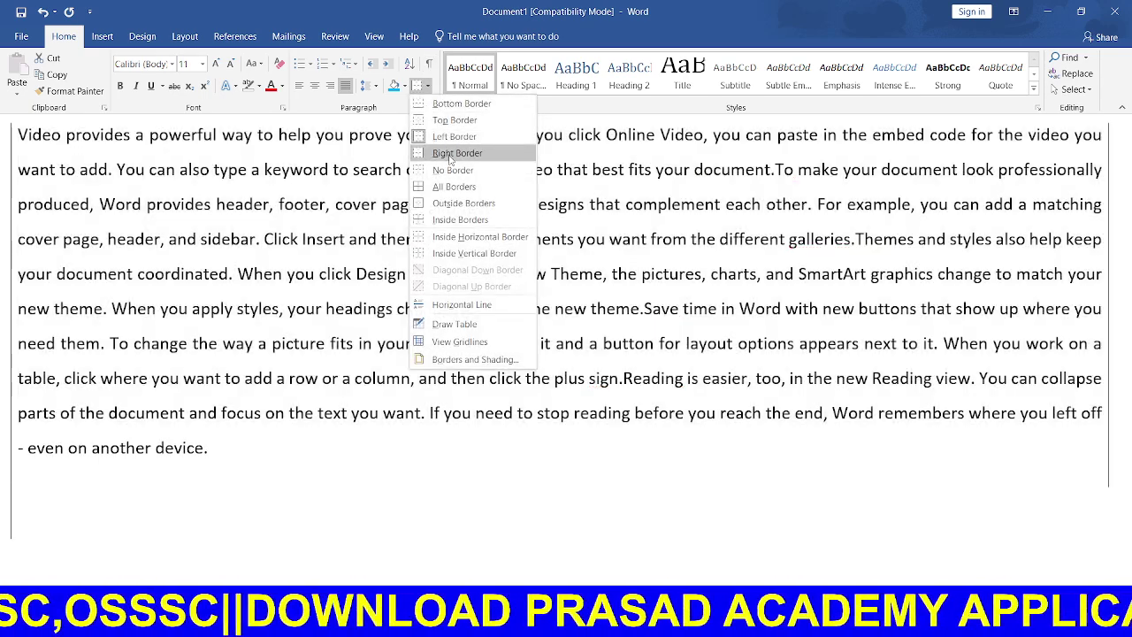
pyautogui.click(456, 149)
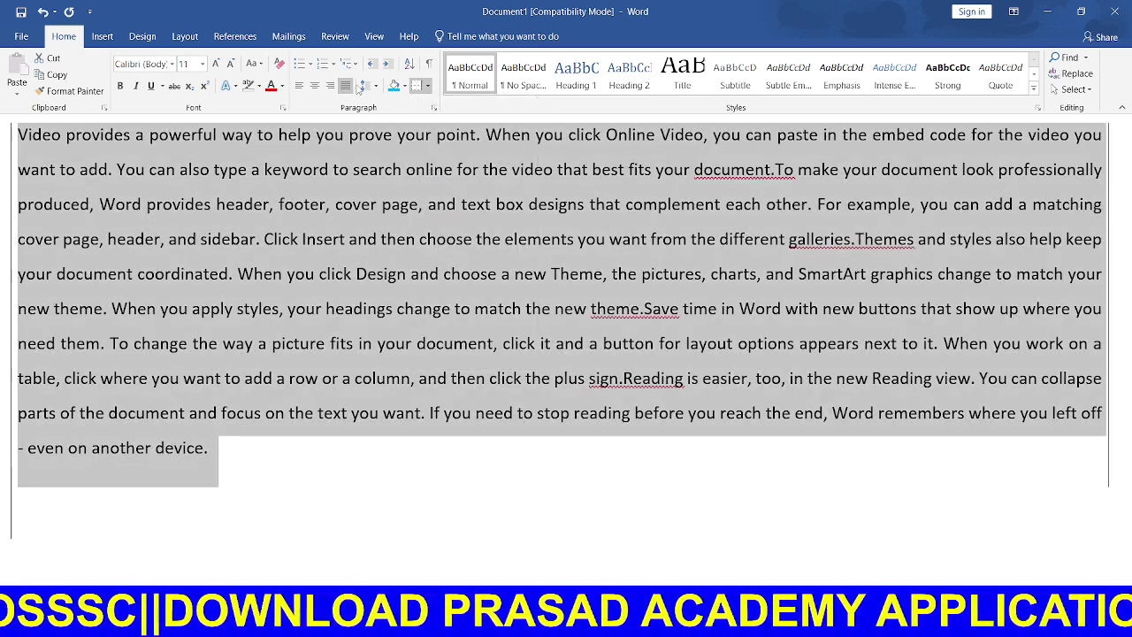
# Step: Add top and bottom borders, then apply All Borders to the paragraph
pyautogui.click(426, 86)
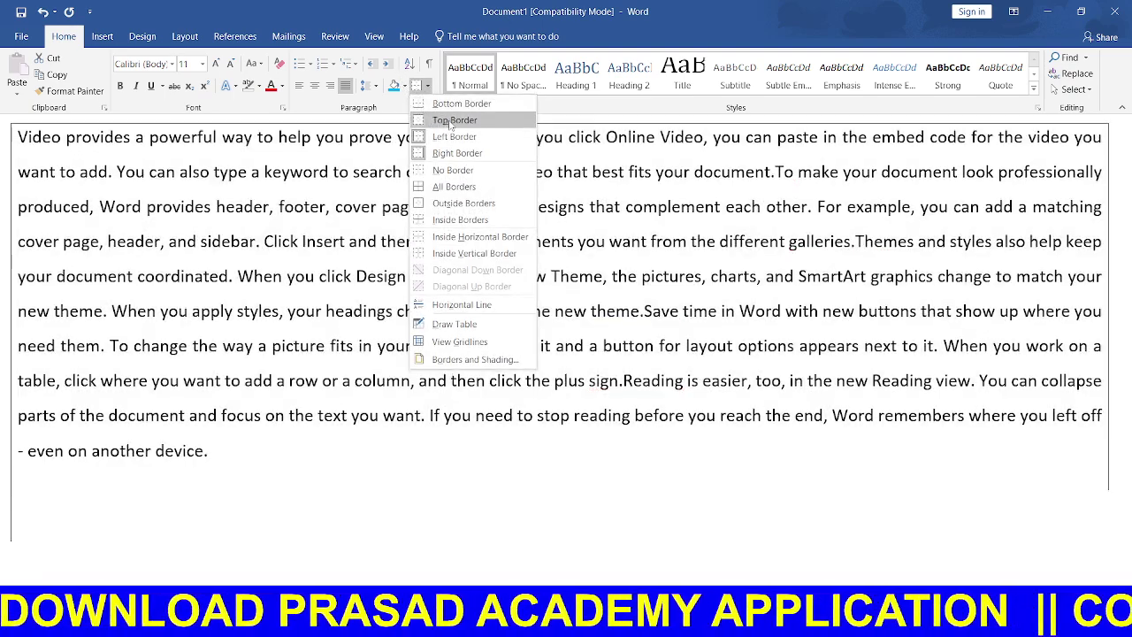
pyautogui.click(451, 122)
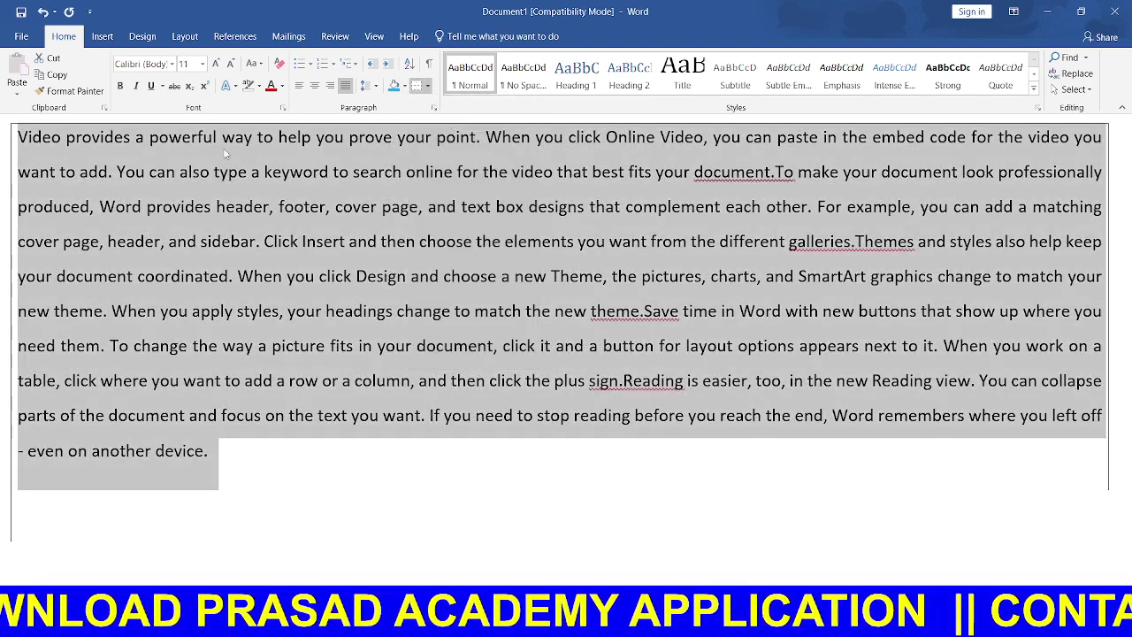
pyautogui.click(428, 87)
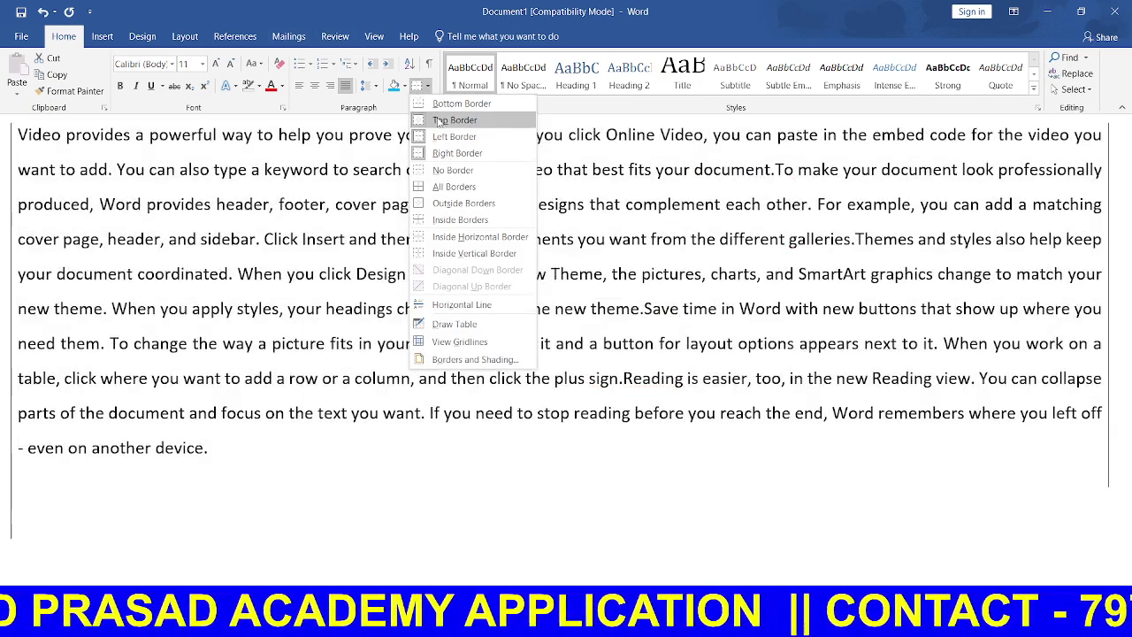
pyautogui.click(460, 108)
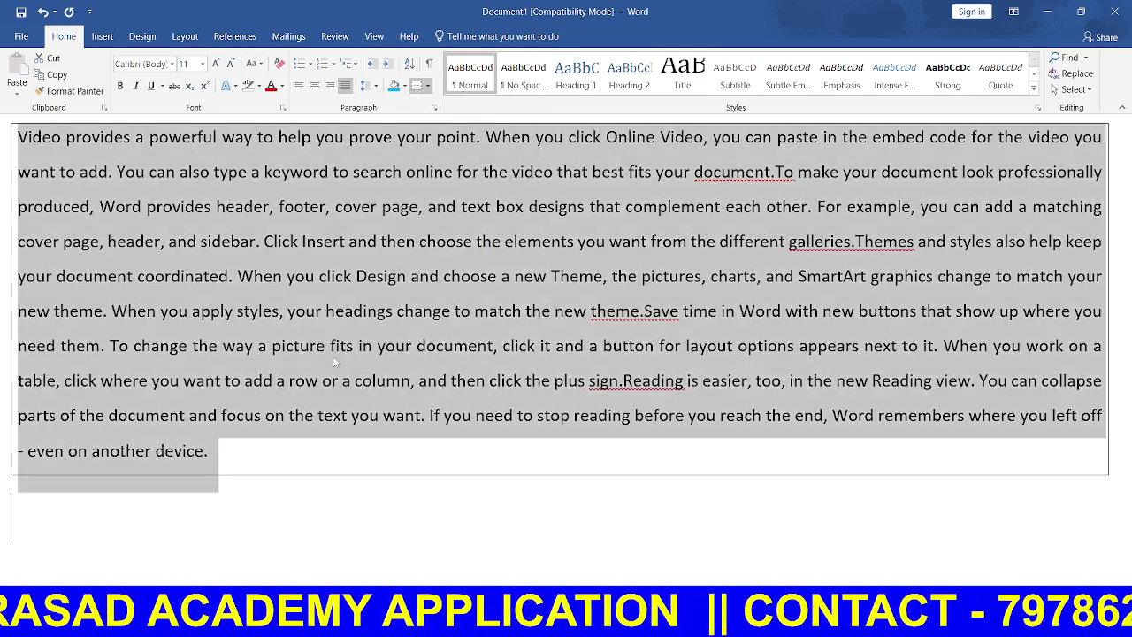
pyautogui.click(427, 86)
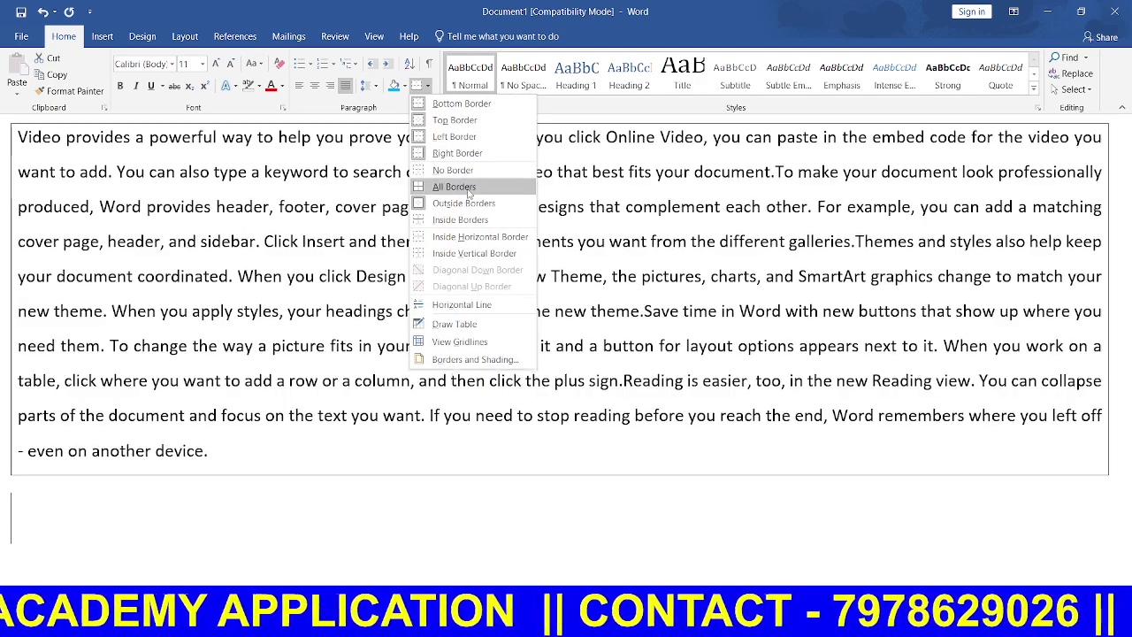
pyautogui.click(469, 188)
pyautogui.click(633, 414)
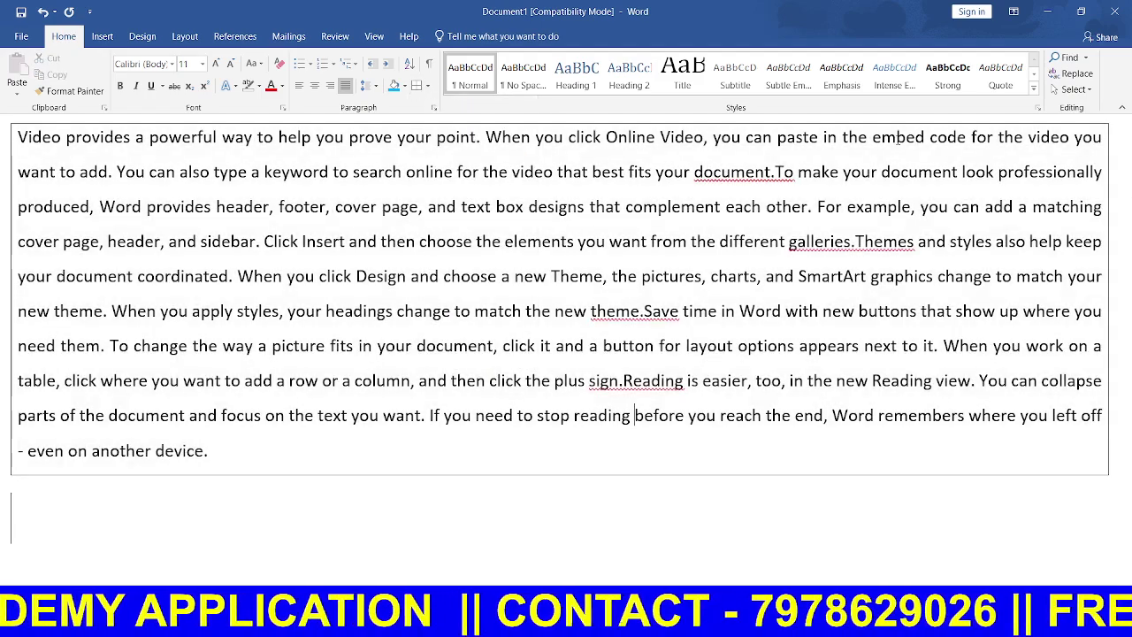